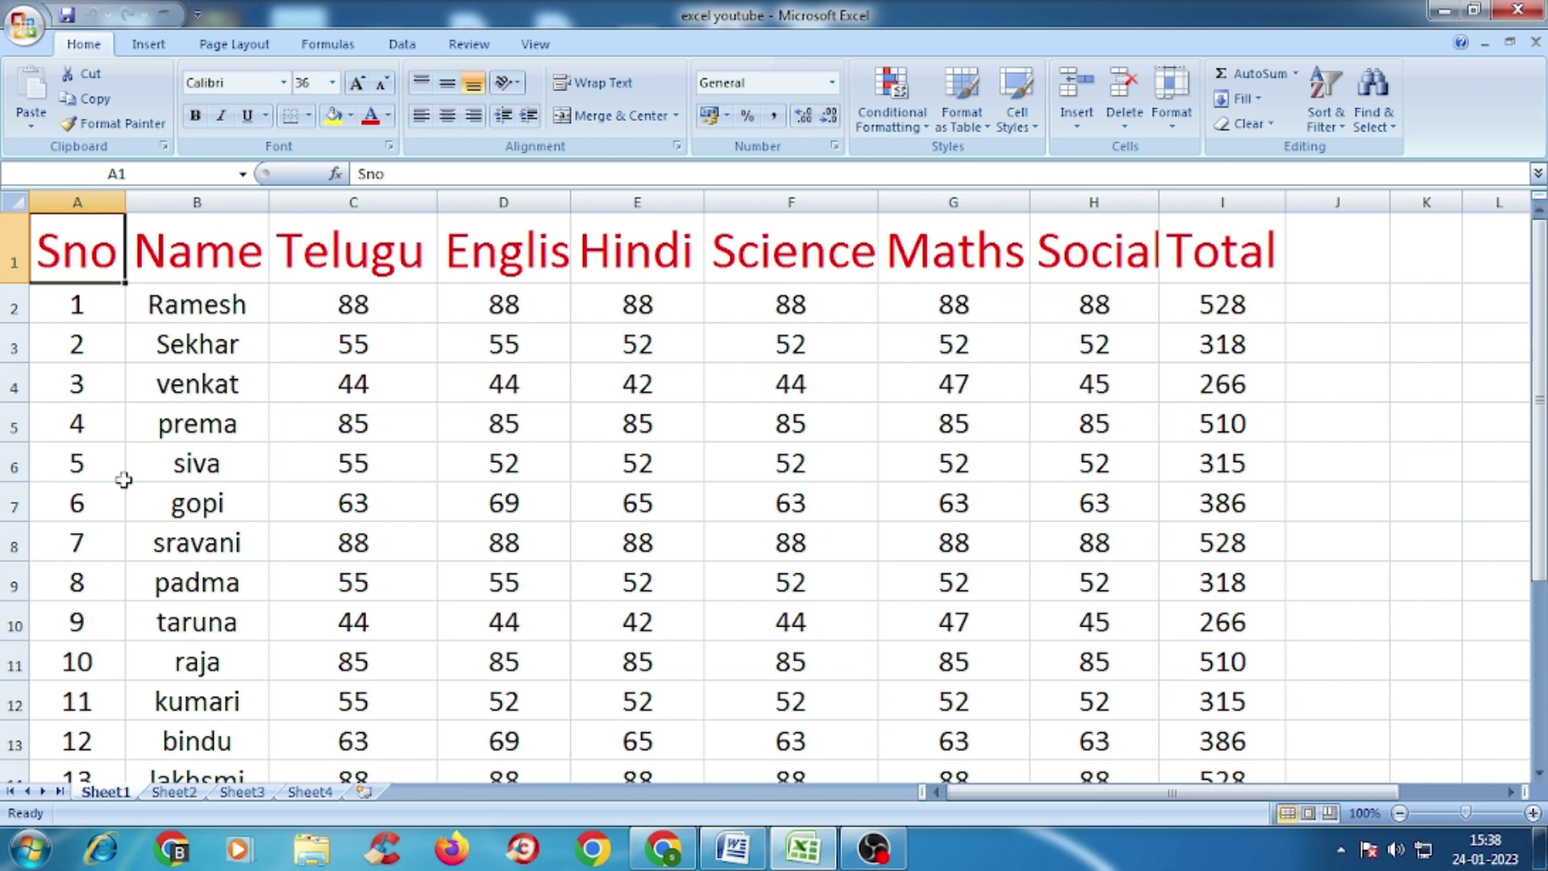
Look through the blank Sheet2, Sheet3 and Sheet4 worksheets
{"action": "left_click", "coordinate": [175, 792]}
{"action": "left_click", "coordinate": [242, 792]}
{"action": "left_click", "coordinate": [316, 794]}
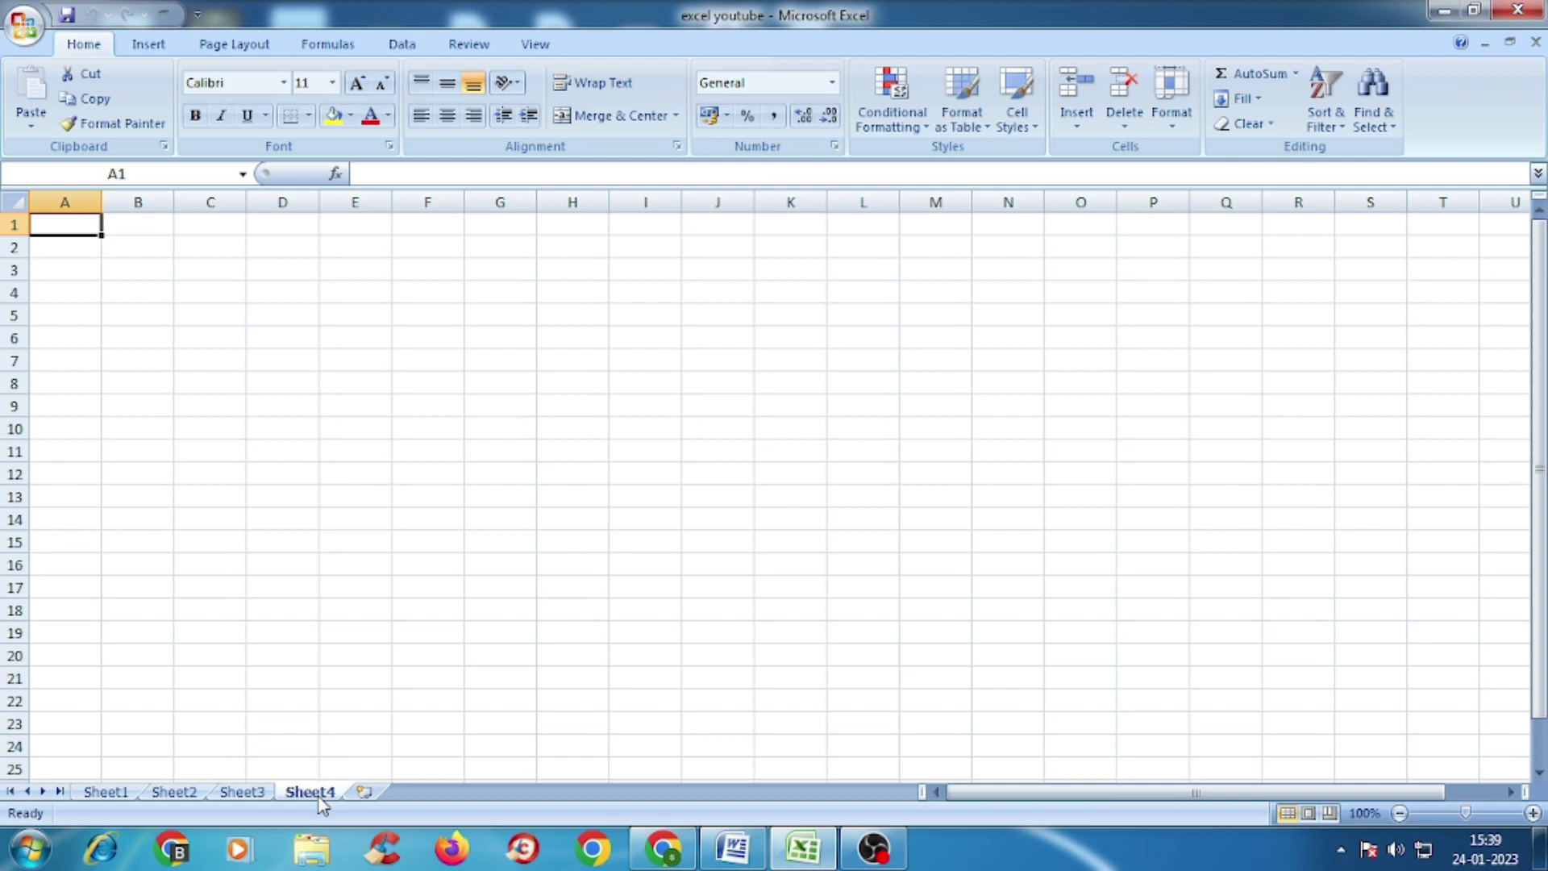
Insert new worksheets Sheet5 and Sheet6, then go back to the Sheet1 marks table
{"action": "left_click", "coordinate": [364, 793]}
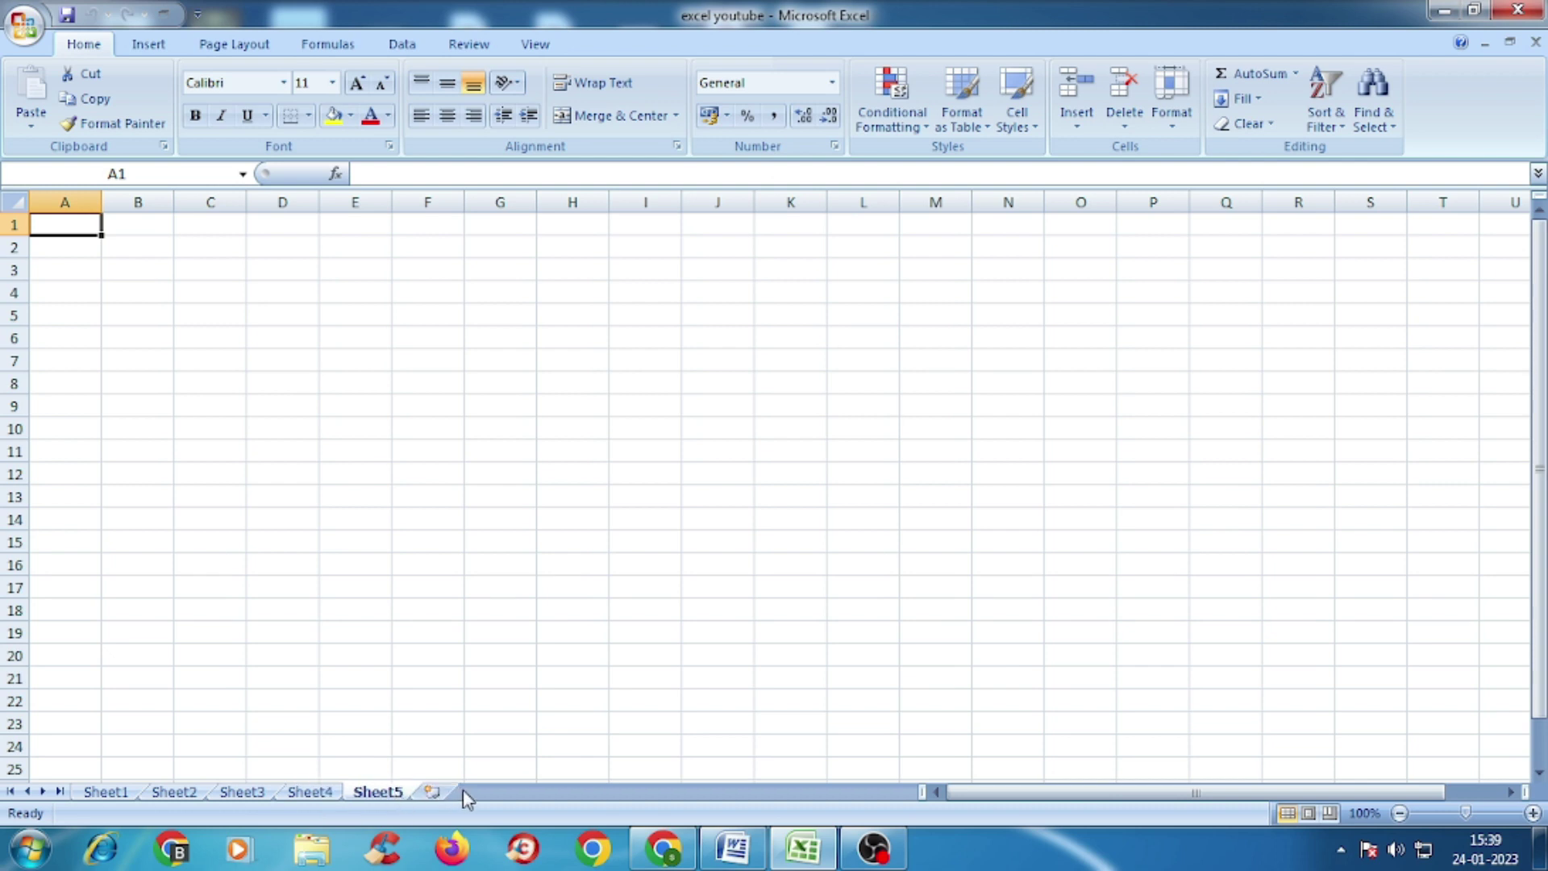
{"action": "left_click", "coordinate": [431, 793]}
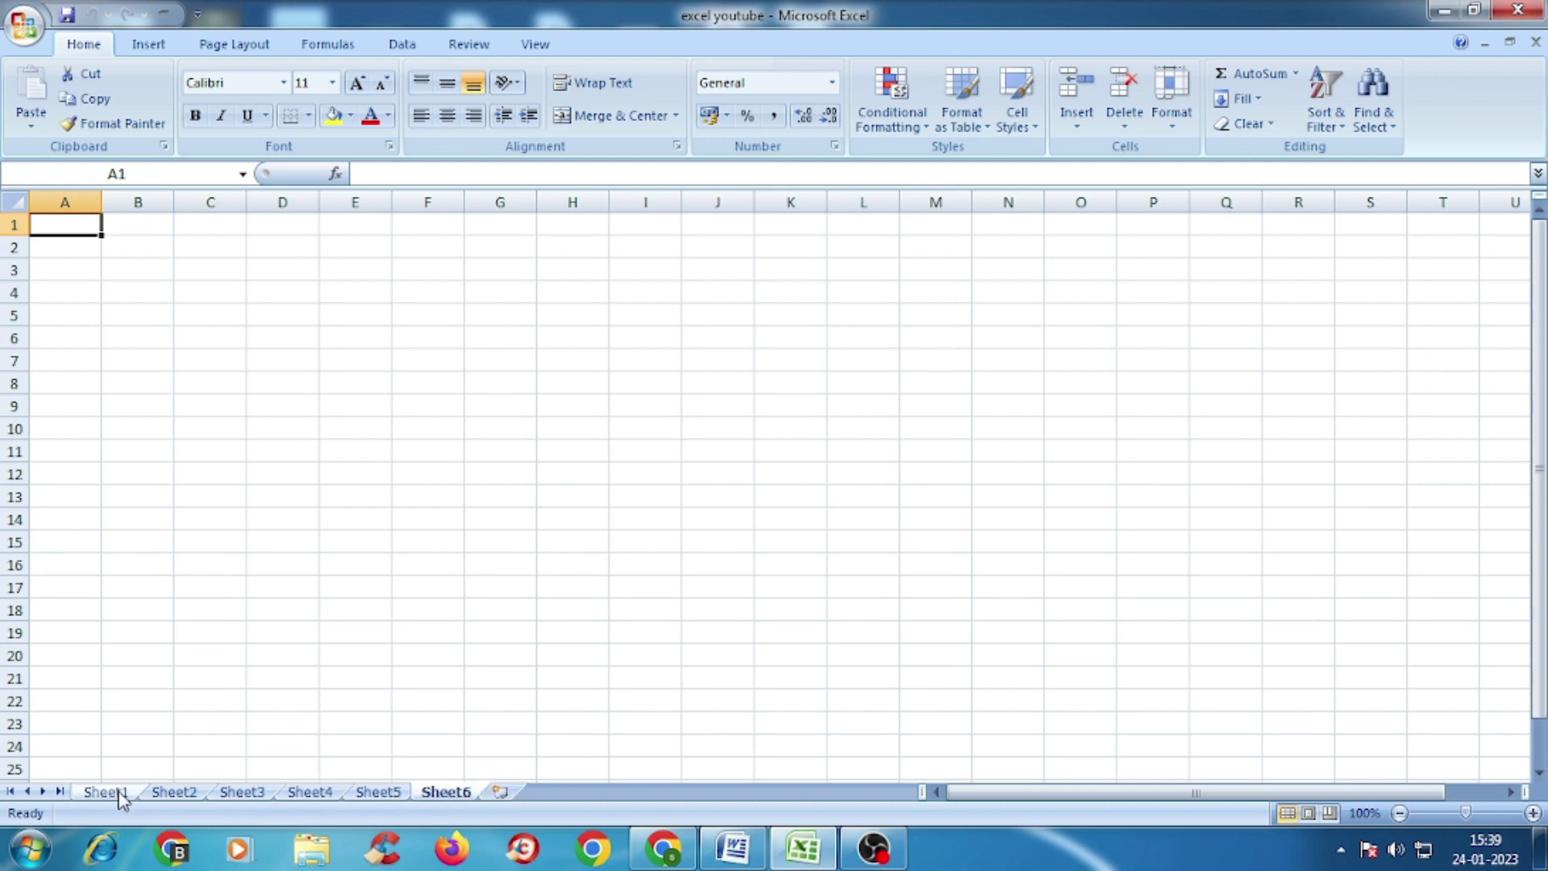
{"action": "left_click", "coordinate": [105, 791]}
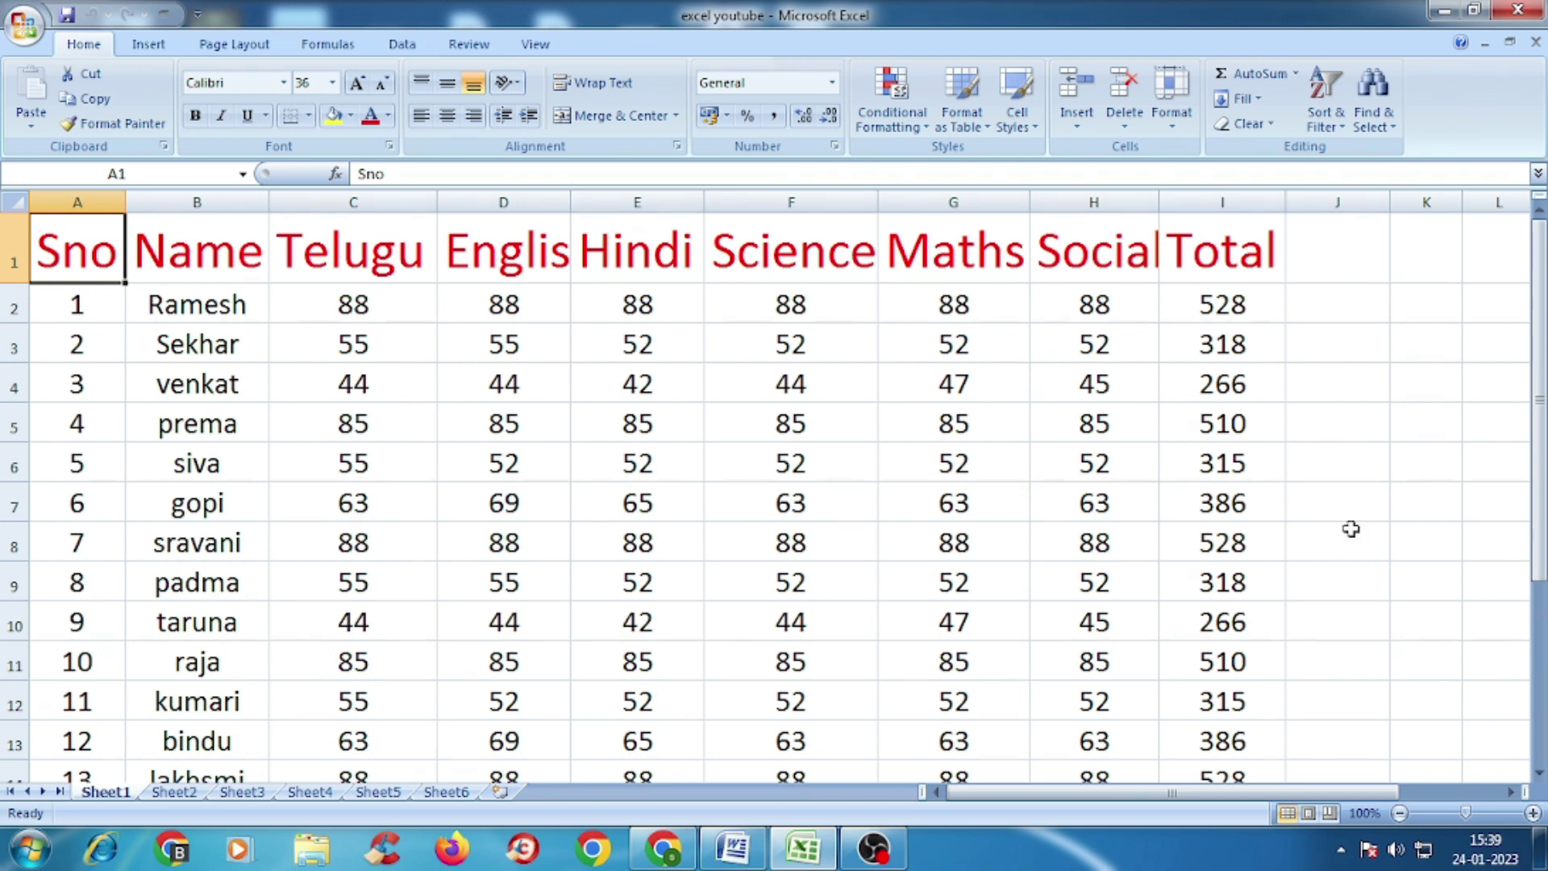
{"action": "left_click", "coordinate": [732, 847]}
{"action": "scroll", "coordinate": [929, 604], "scroll_direction": "down", "scroll_amount": 3}
{"action": "scroll", "coordinate": [929, 609], "scroll_direction": "down", "scroll_amount": 1}
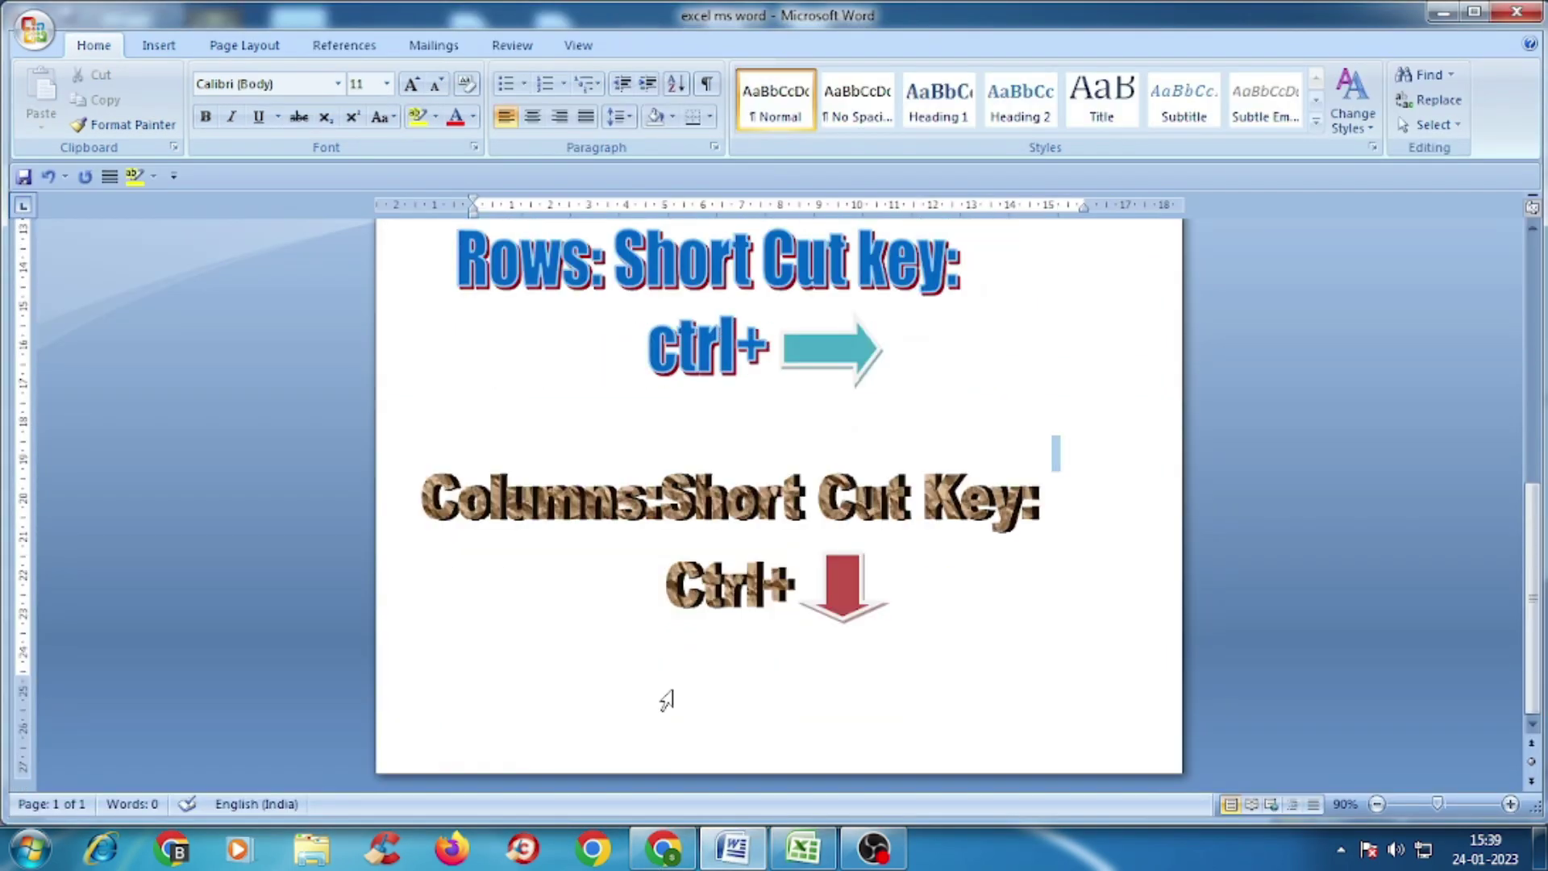
{"action": "left_click", "coordinate": [971, 358]}
{"action": "left_click", "coordinate": [802, 847]}
{"action": "left_click", "coordinate": [1377, 441]}
{"action": "left_click", "coordinate": [1337, 573]}
{"action": "left_click", "coordinate": [1407, 416]}
{"action": "left_click", "coordinate": [1333, 450]}
{"action": "left_click", "coordinate": [1338, 348]}
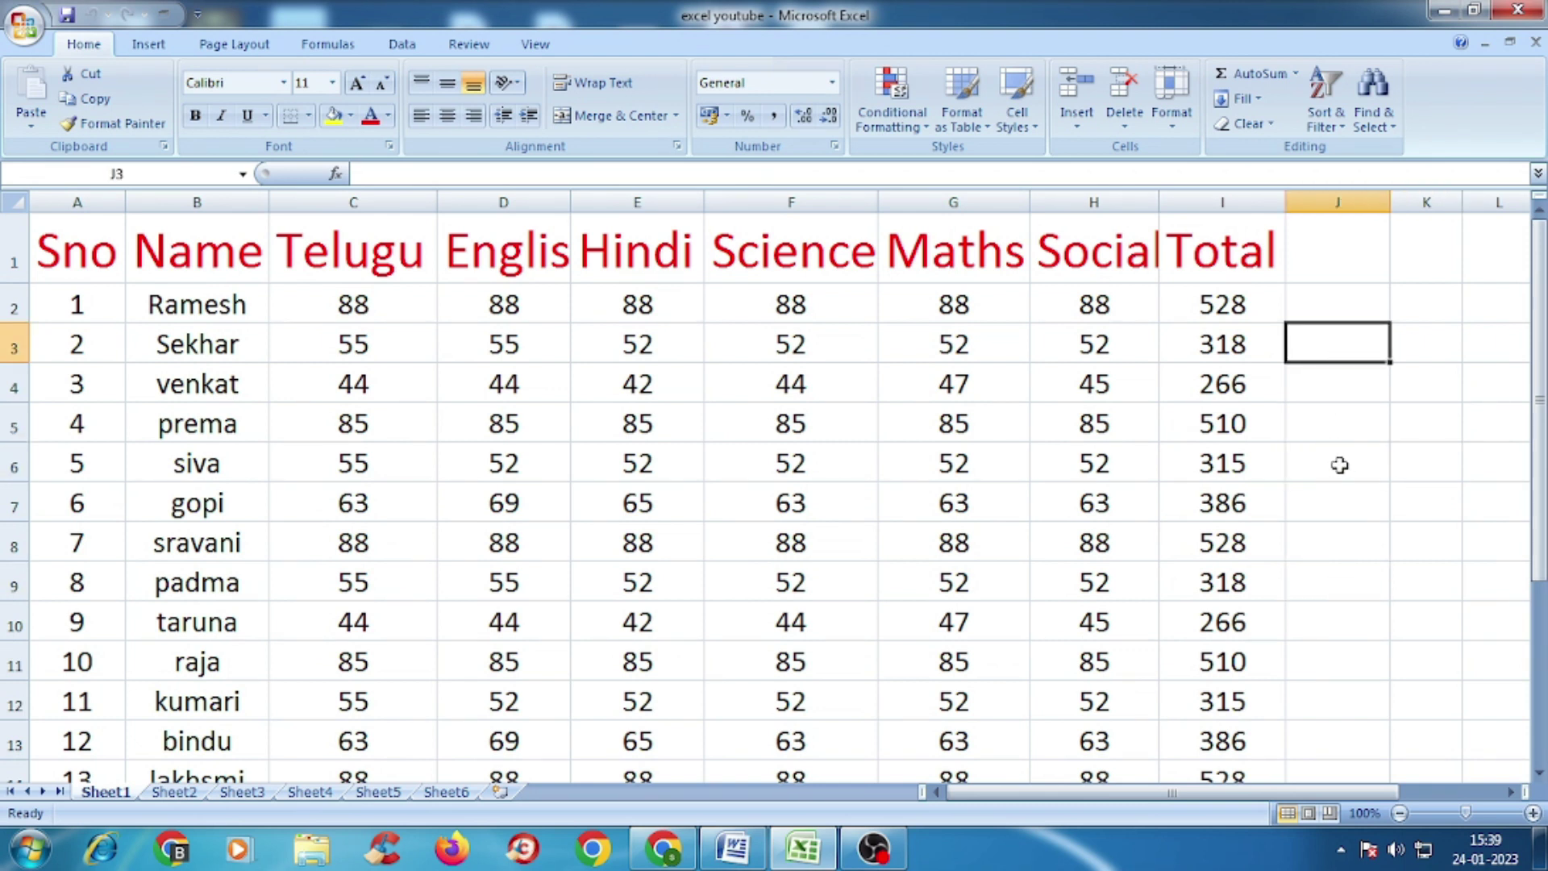
{"action": "left_click", "coordinate": [1321, 501]}
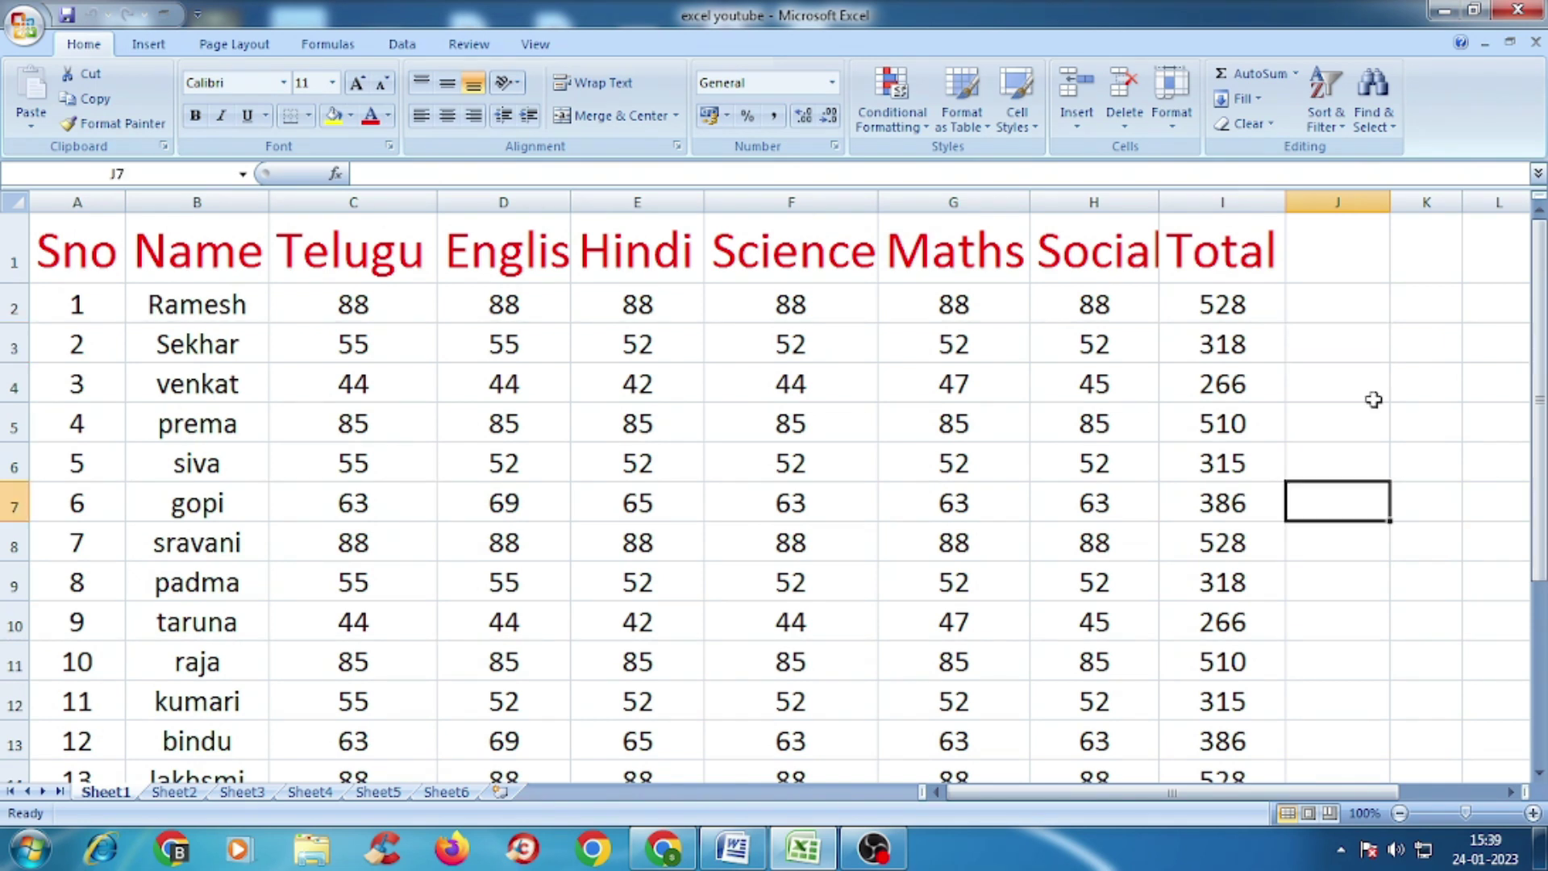
{"action": "left_click", "coordinate": [1370, 386]}
{"action": "left_click", "coordinate": [1345, 476]}
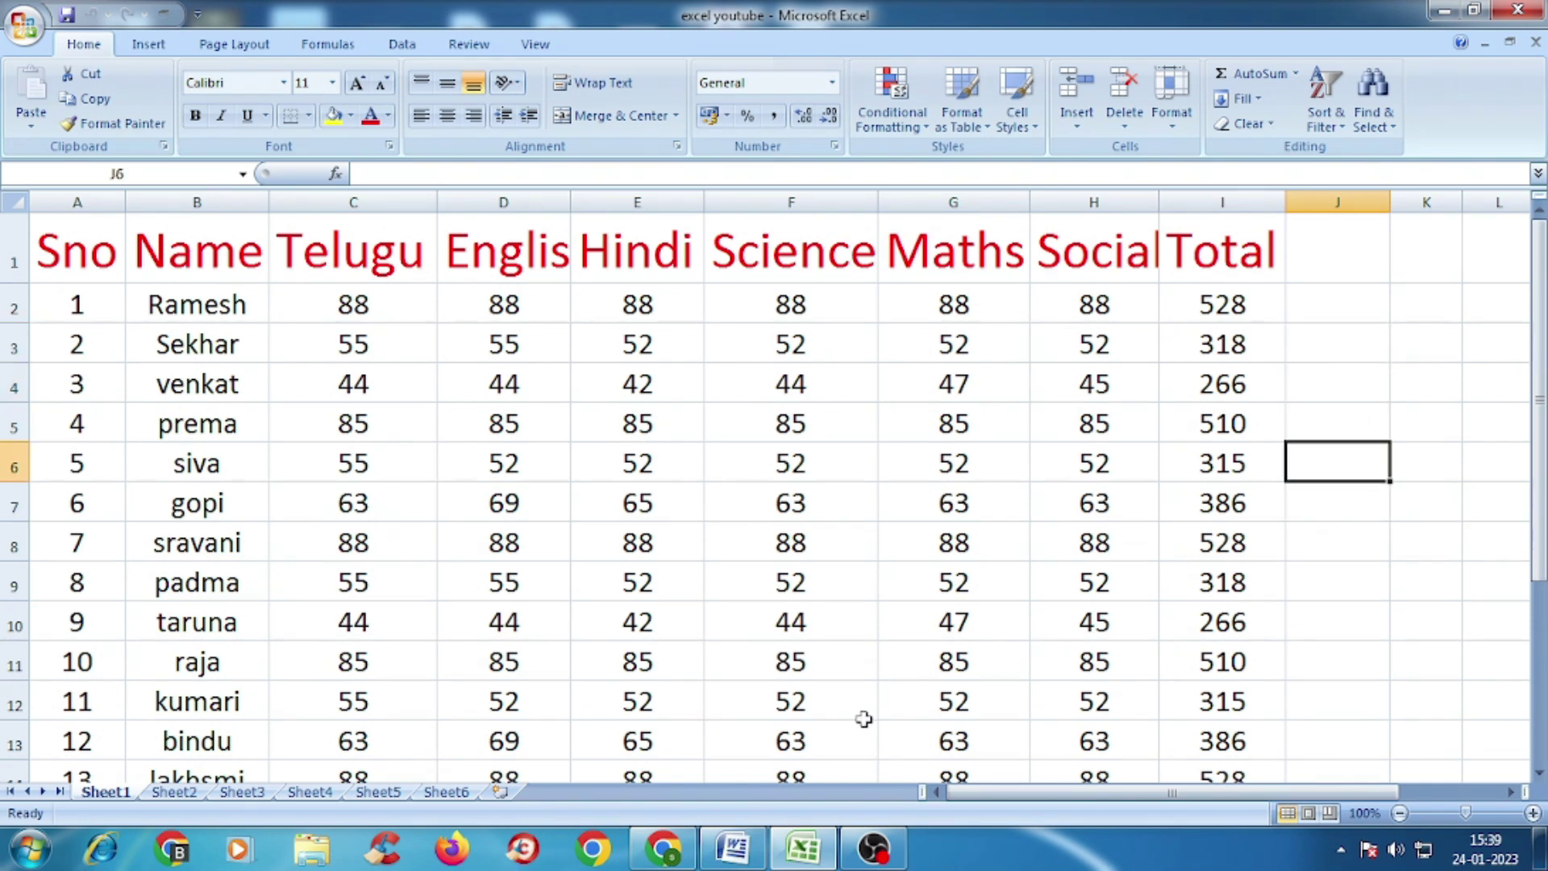
{"action": "left_click", "coordinate": [74, 242]}
{"action": "left_click", "coordinate": [181, 254]}
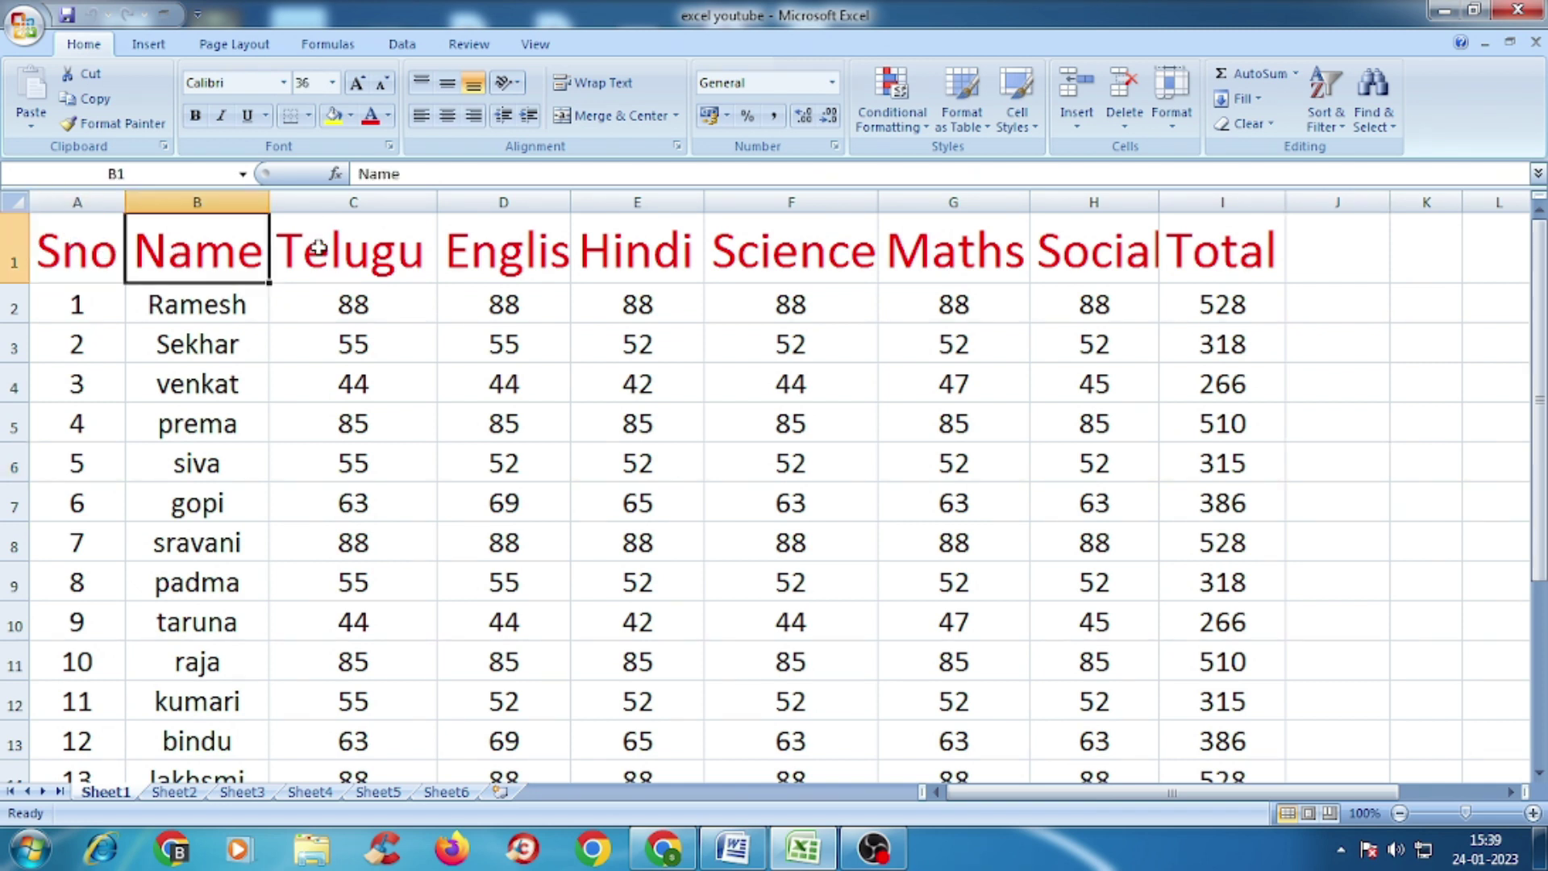
{"action": "left_click", "coordinate": [316, 244]}
{"action": "left_click", "coordinate": [107, 232]}
{"action": "left_click", "coordinate": [178, 254]}
{"action": "left_click", "coordinate": [338, 256]}
{"action": "left_click", "coordinate": [532, 244]}
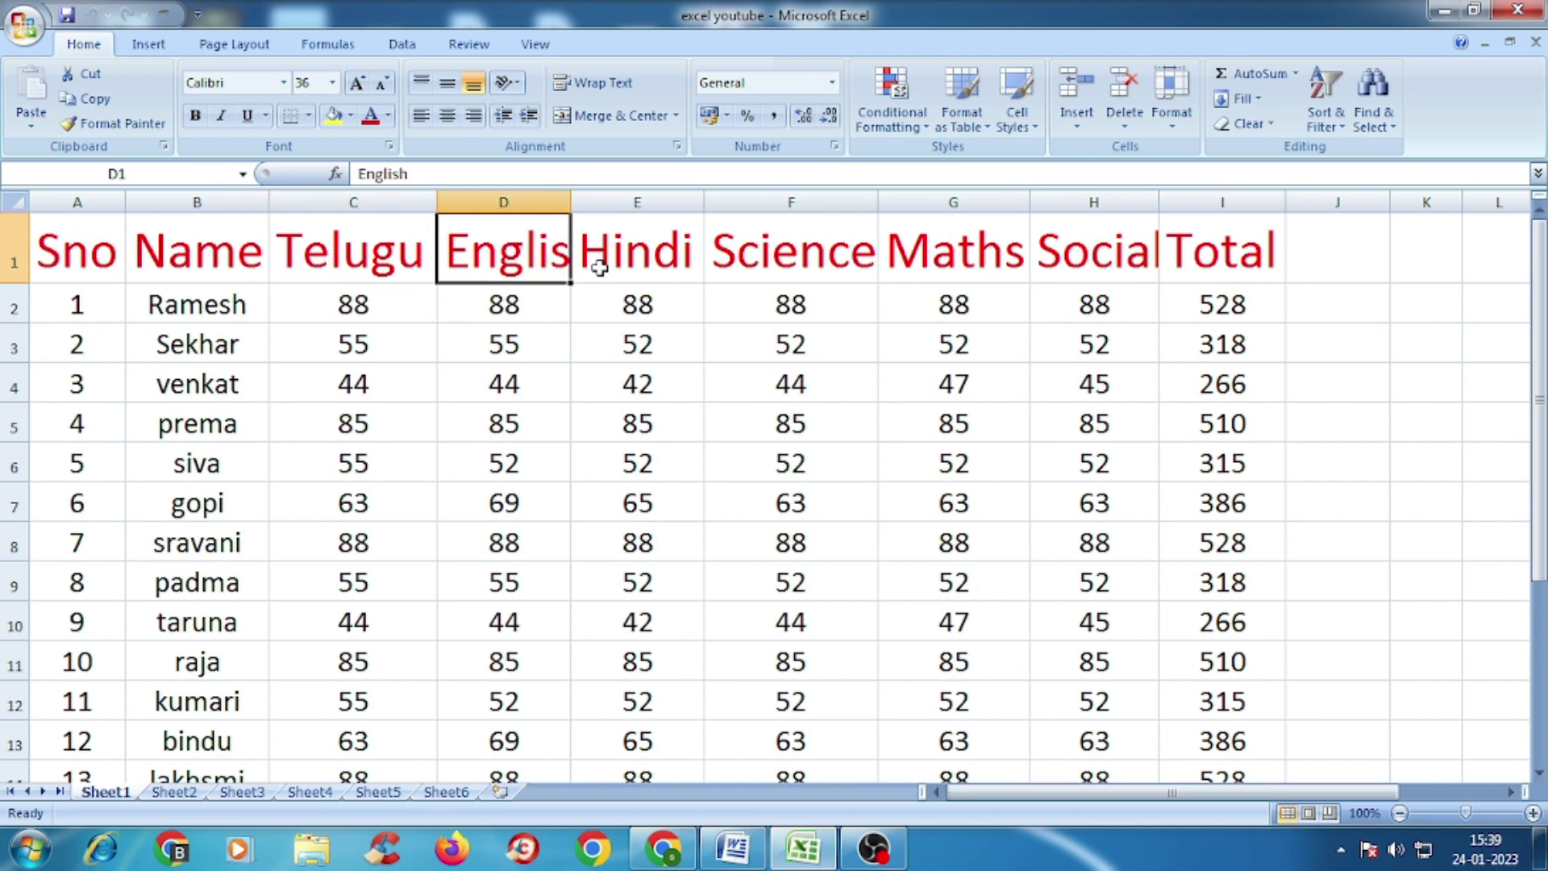
{"action": "left_click", "coordinate": [600, 266]}
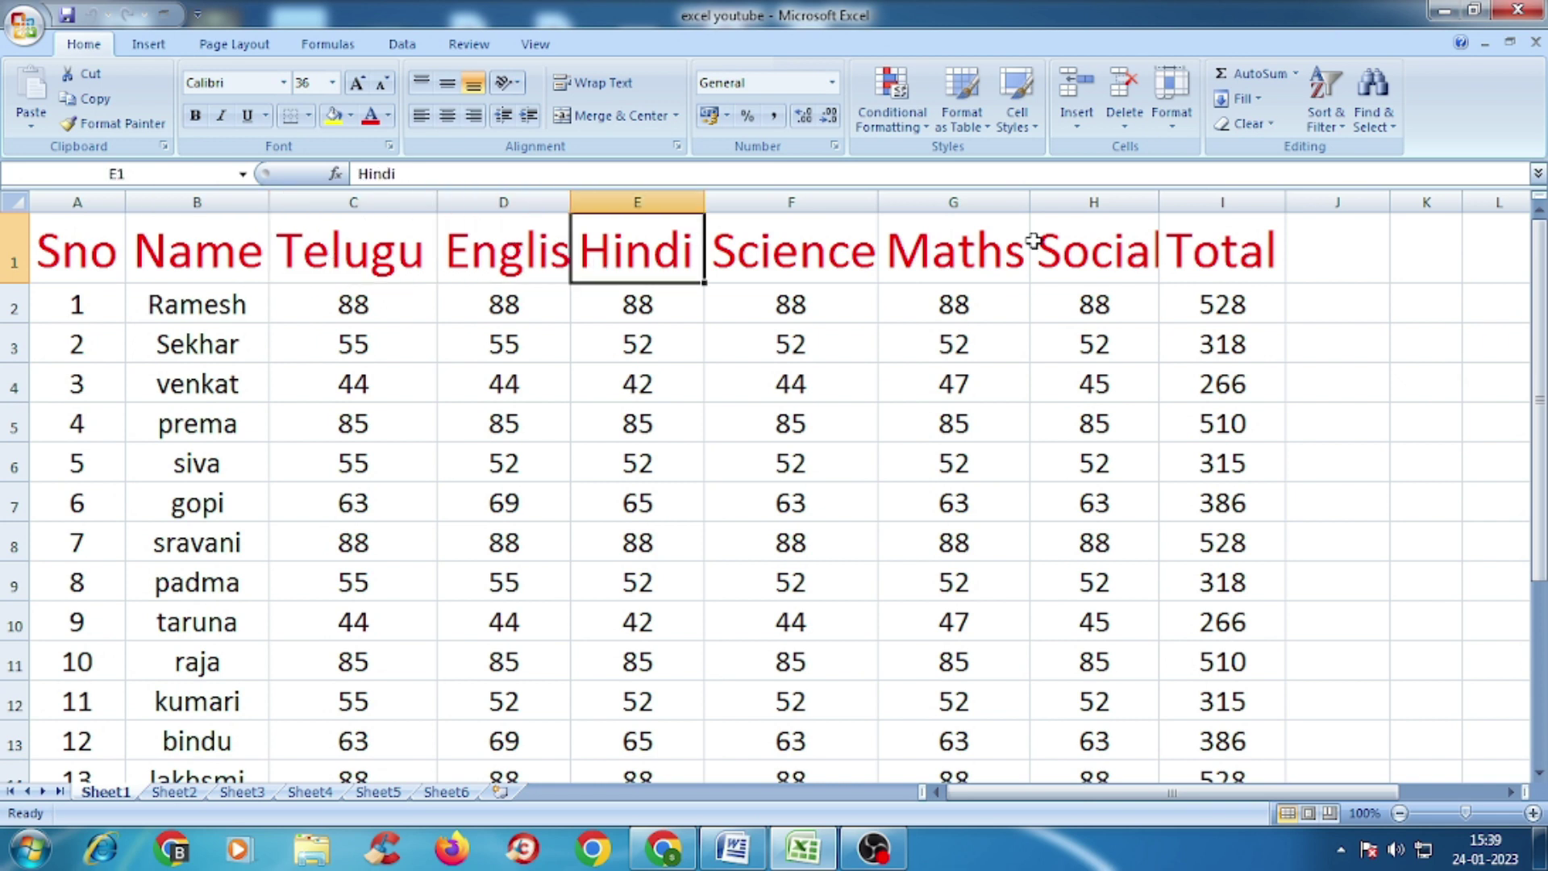
{"action": "left_click", "coordinate": [85, 304]}
{"action": "left_click", "coordinate": [101, 340]}
{"action": "left_click", "coordinate": [93, 377]}
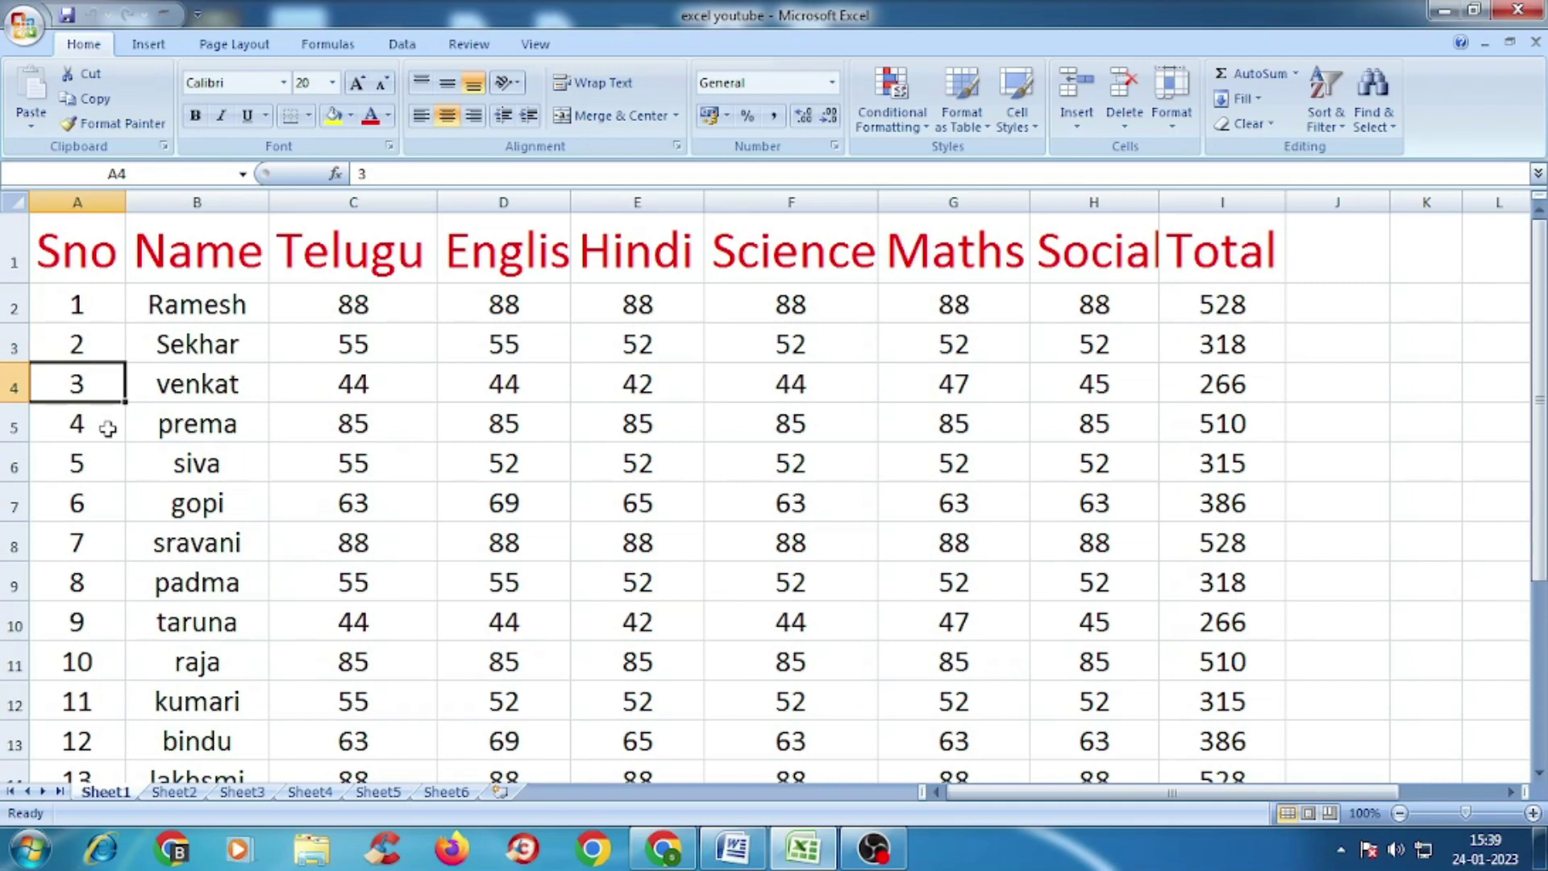
{"action": "left_click", "coordinate": [99, 456]}
{"action": "mouse_move", "coordinate": [61, 244]}
{"action": "left_mouse_down"}
{"action": "mouse_move", "coordinate": [533, 666]}
{"action": "mouse_move", "coordinate": [1168, 656]}
{"action": "mouse_move", "coordinate": [1316, 723]}
{"action": "mouse_move", "coordinate": [1322, 784]}
{"action": "mouse_move", "coordinate": [1168, 702]}
{"action": "left_mouse_up"}
{"action": "left_click", "coordinate": [1442, 522]}
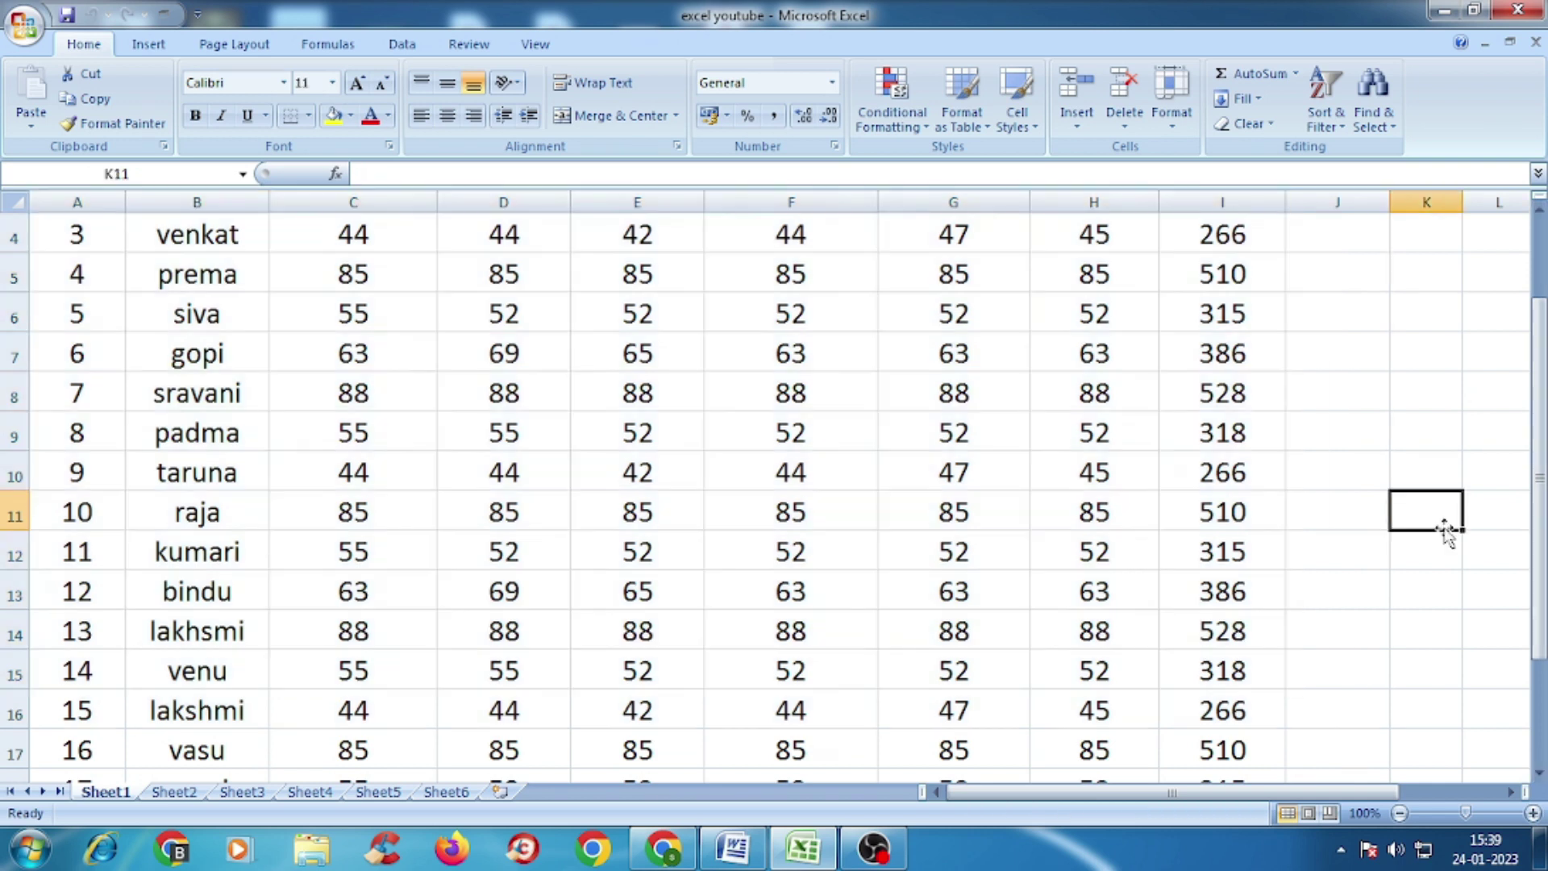
{"action": "scroll", "coordinate": [1435, 498], "scroll_direction": "up", "scroll_amount": 1}
{"action": "left_click", "coordinate": [1338, 316]}
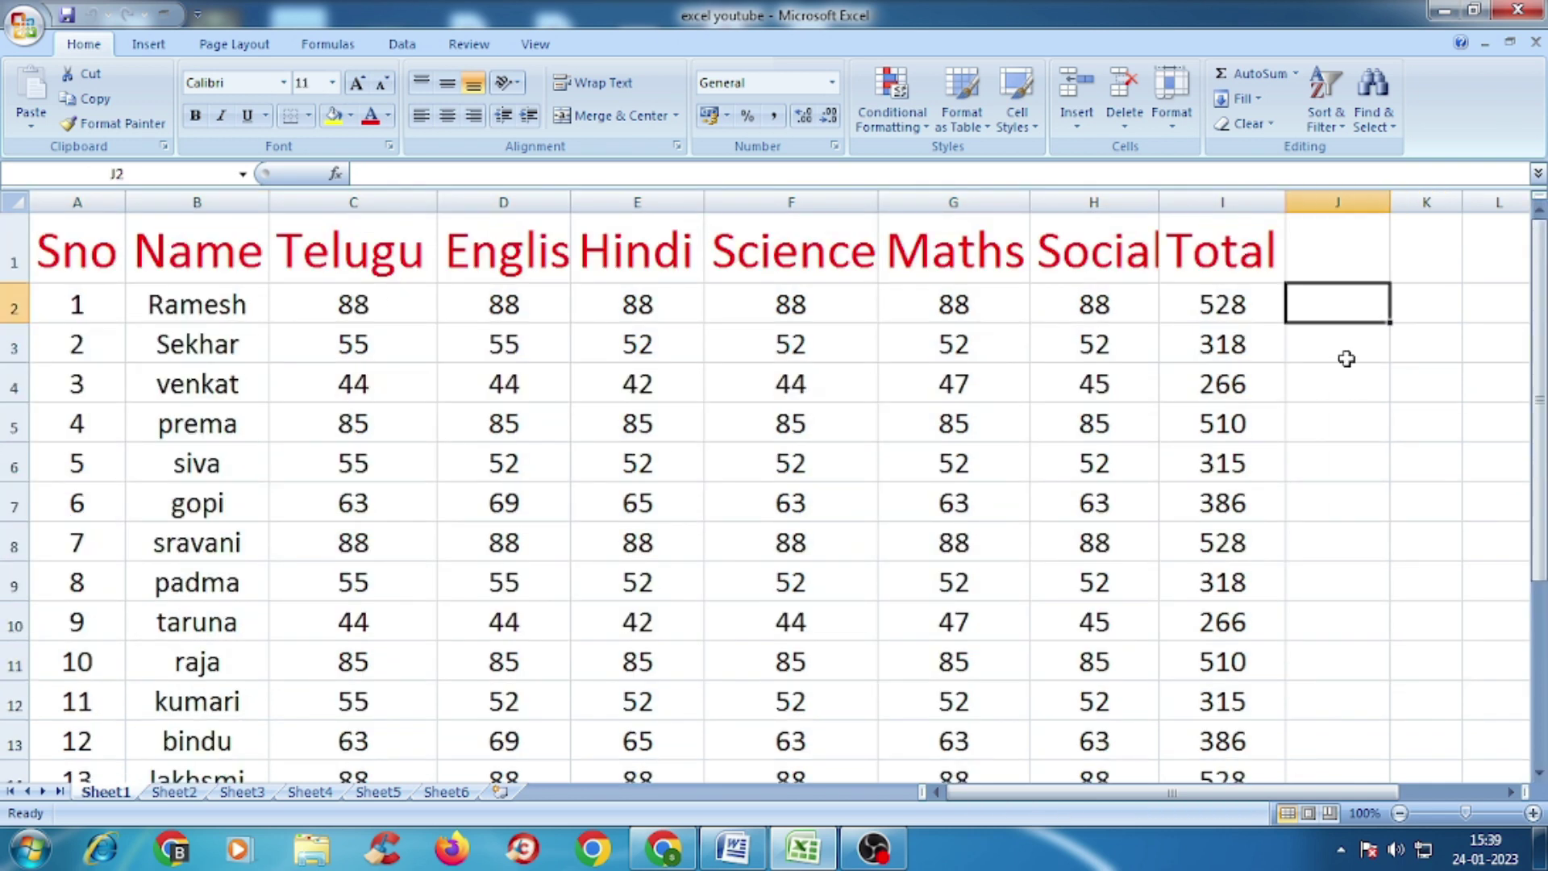
{"action": "left_click", "coordinate": [1342, 361]}
{"action": "left_click", "coordinate": [1334, 385]}
{"action": "left_click", "coordinate": [1322, 424]}
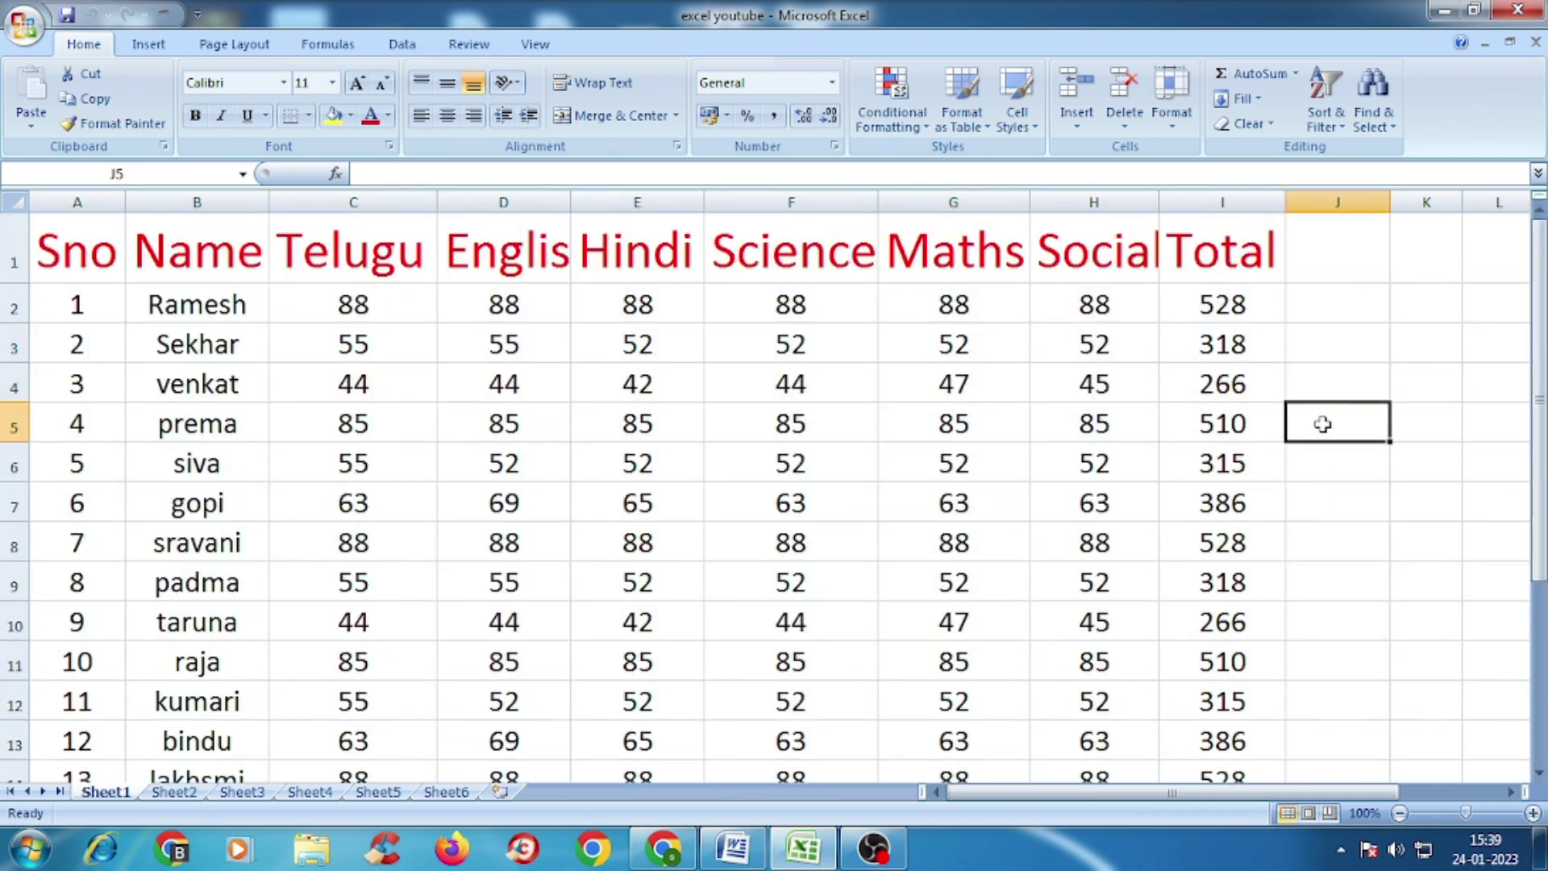
{"action": "left_click", "coordinate": [1341, 471]}
{"action": "left_click", "coordinate": [1332, 517]}
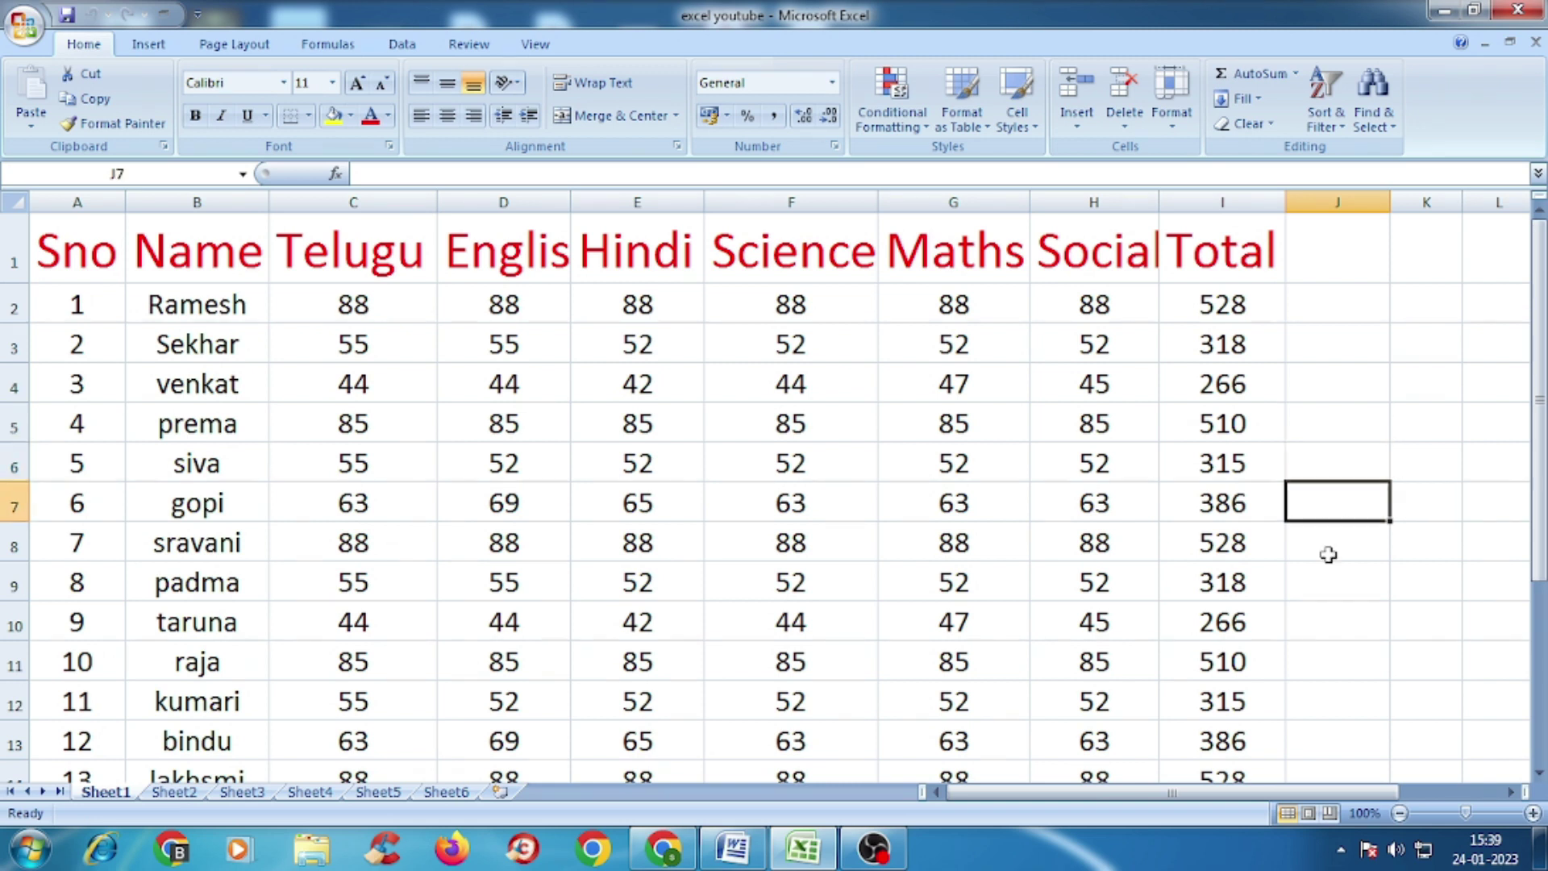
{"action": "left_click", "coordinate": [1328, 553]}
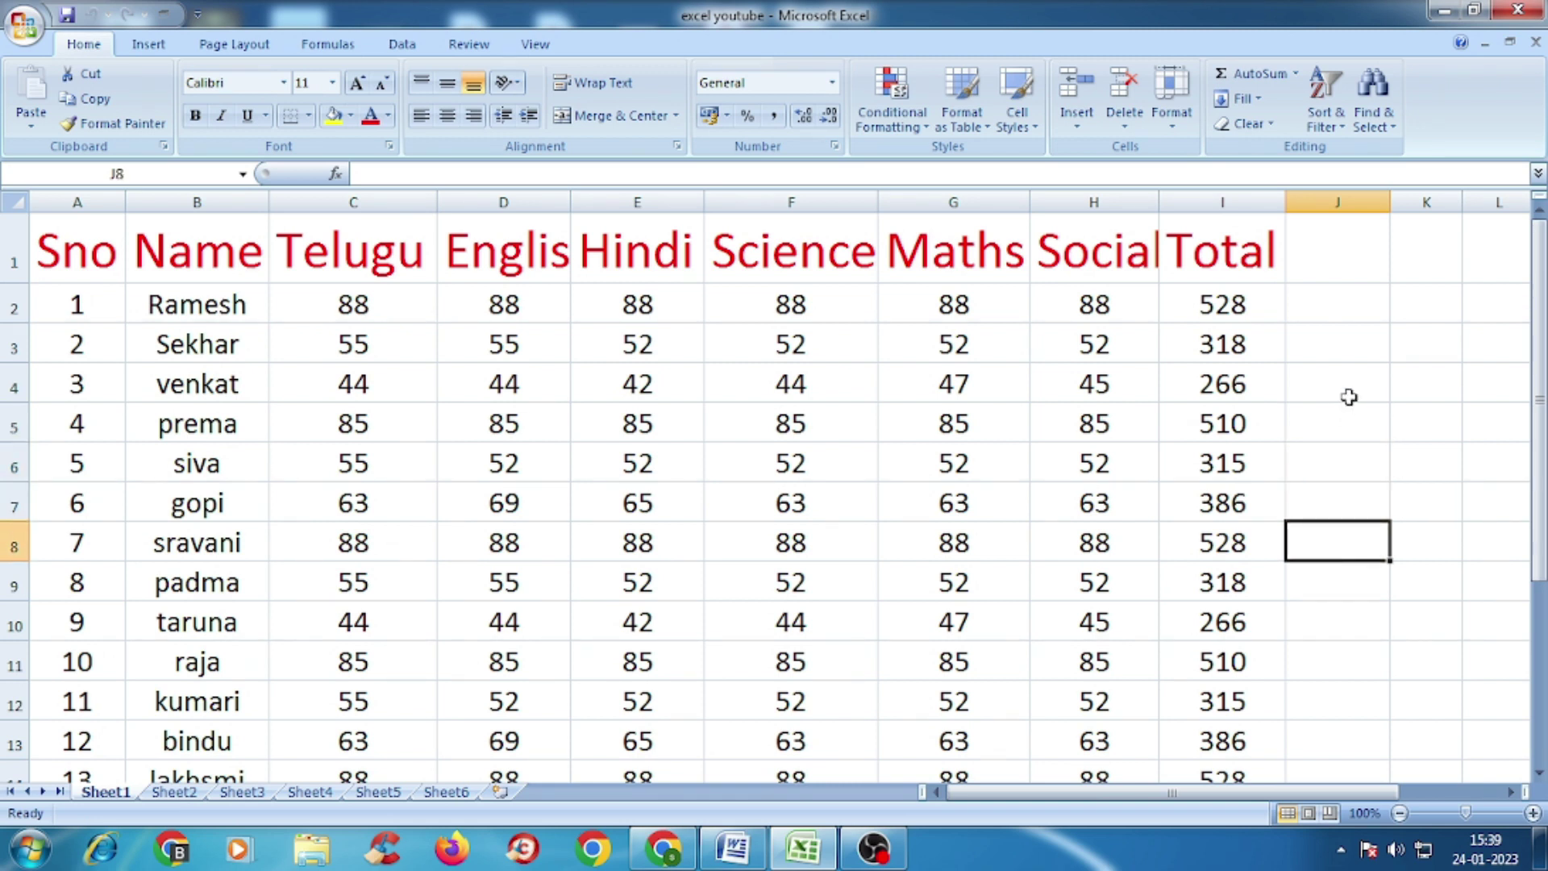
{"action": "left_click_drag", "start_coordinate": [81, 247], "coordinate": [1332, 748]}
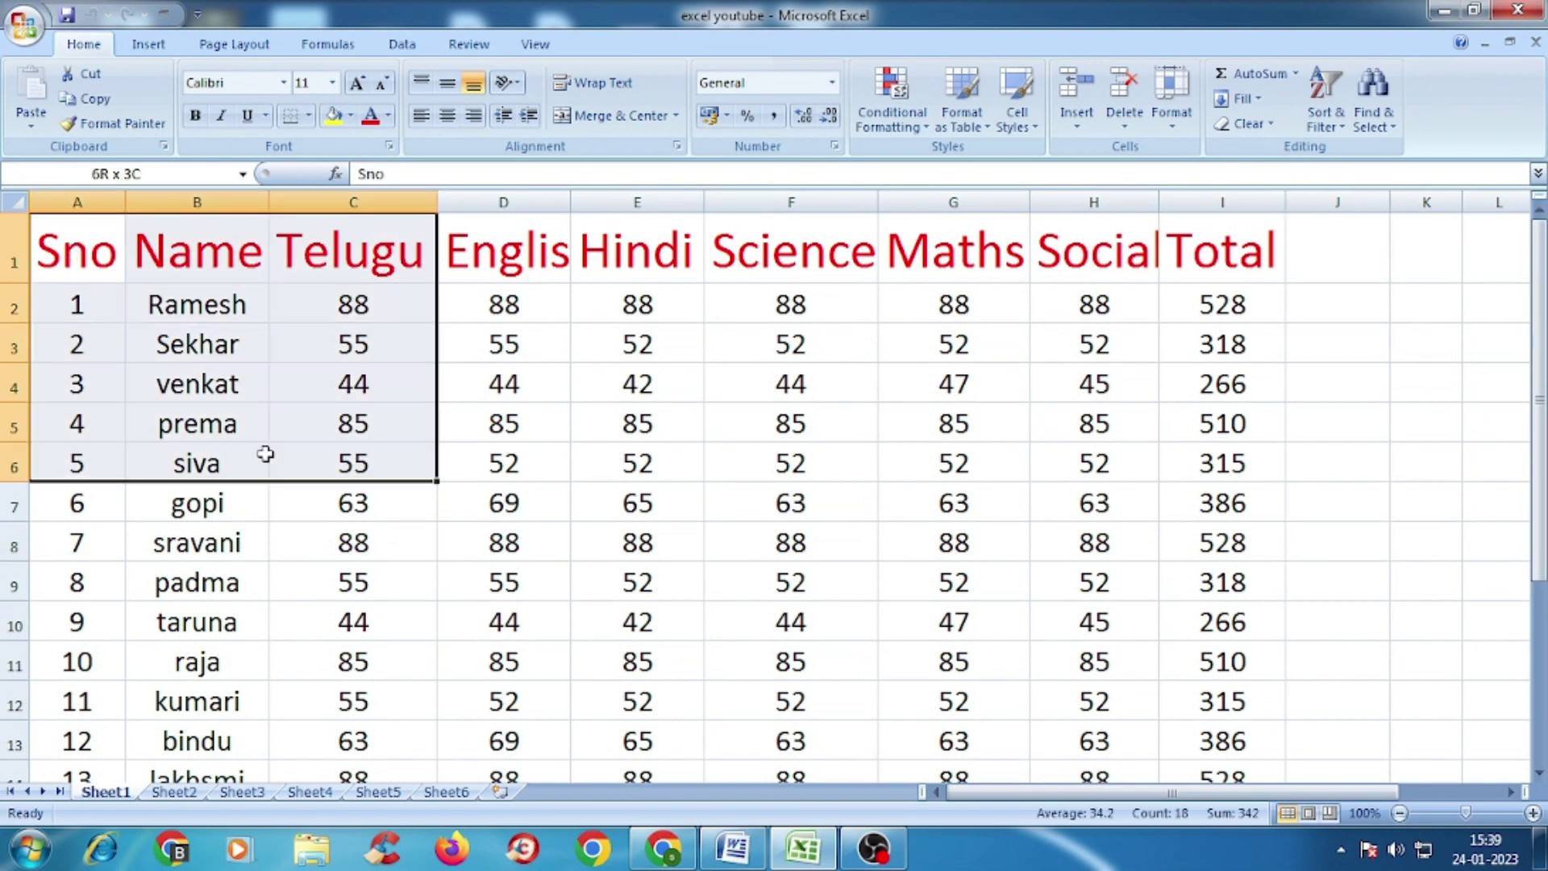
{"action": "left_click", "coordinate": [1462, 466]}
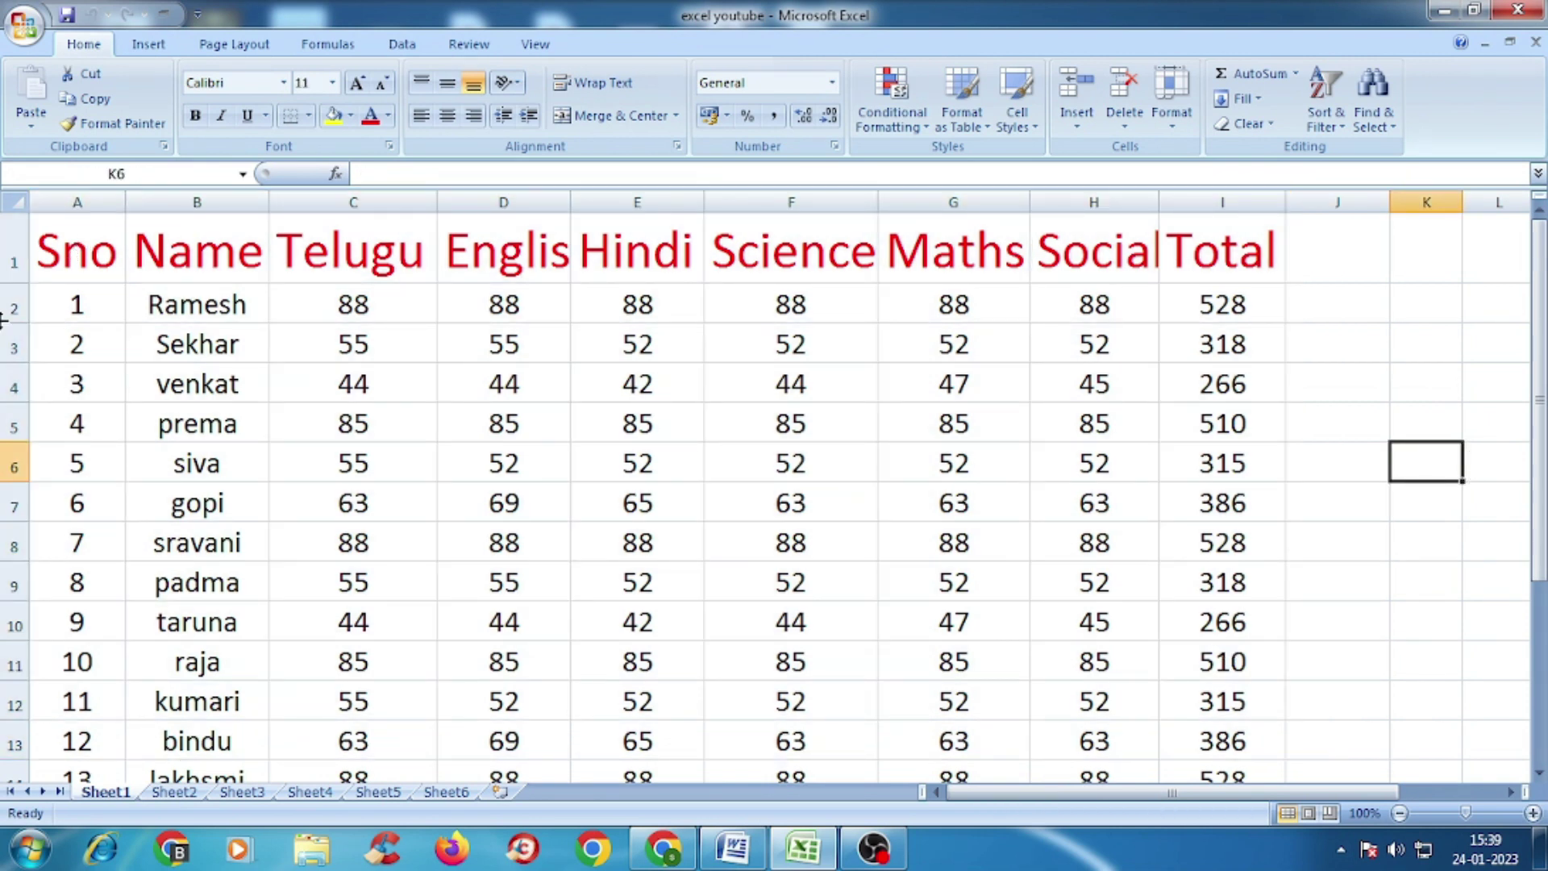
{"action": "left_click", "coordinate": [76, 246]}
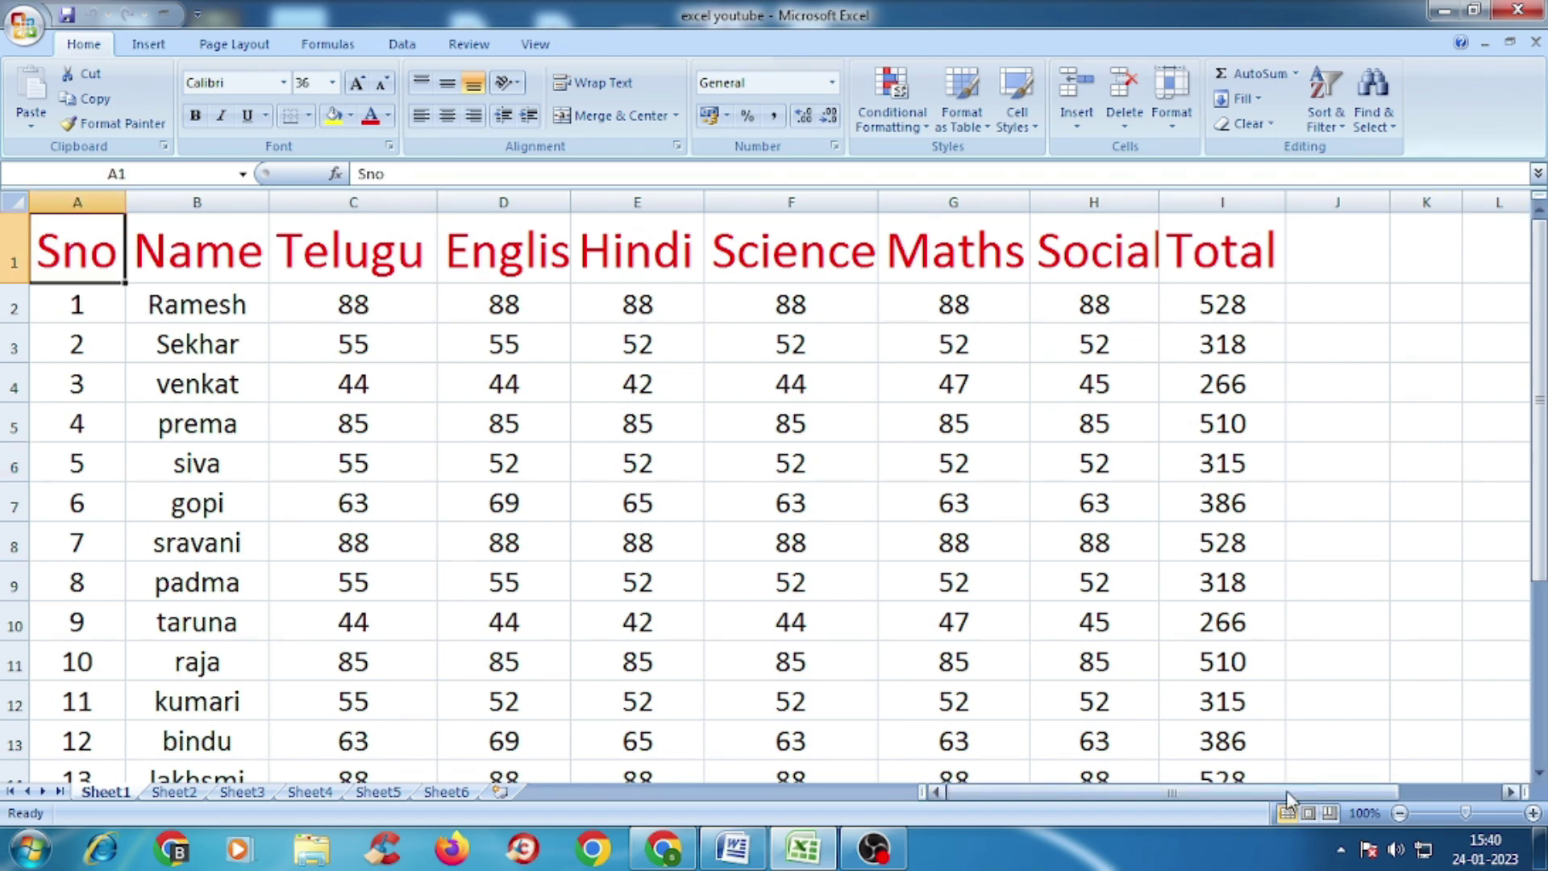
{"action": "mouse_move", "coordinate": [1293, 801]}
{"action": "left_mouse_down"}
{"action": "mouse_move", "coordinate": [1380, 799]}
{"action": "mouse_move", "coordinate": [1330, 792]}
{"action": "left_mouse_up"}
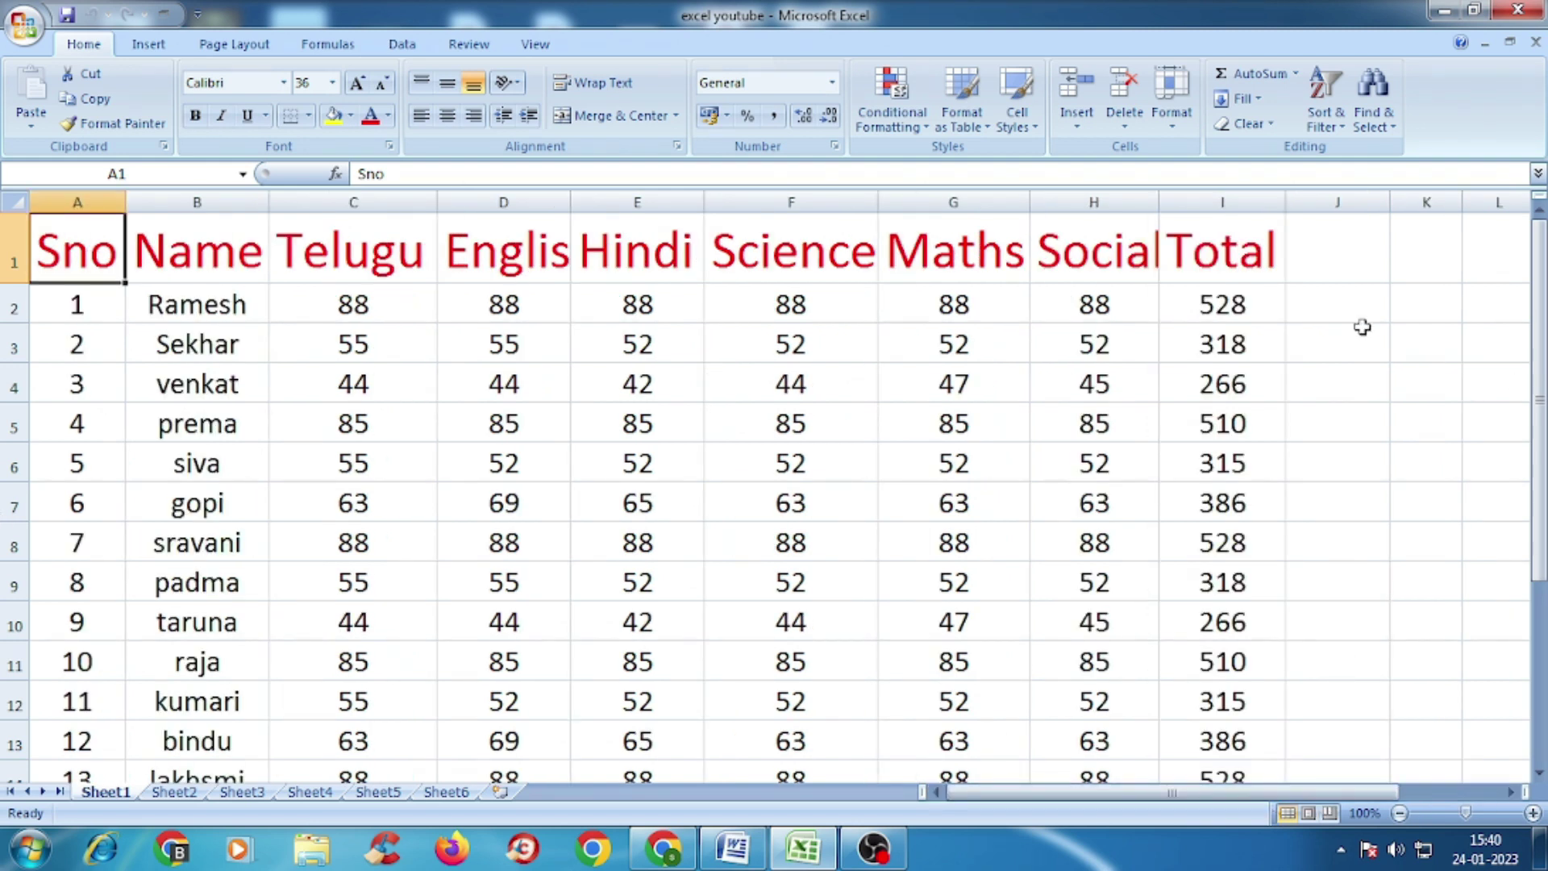
{"action": "left_click", "coordinate": [1352, 260]}
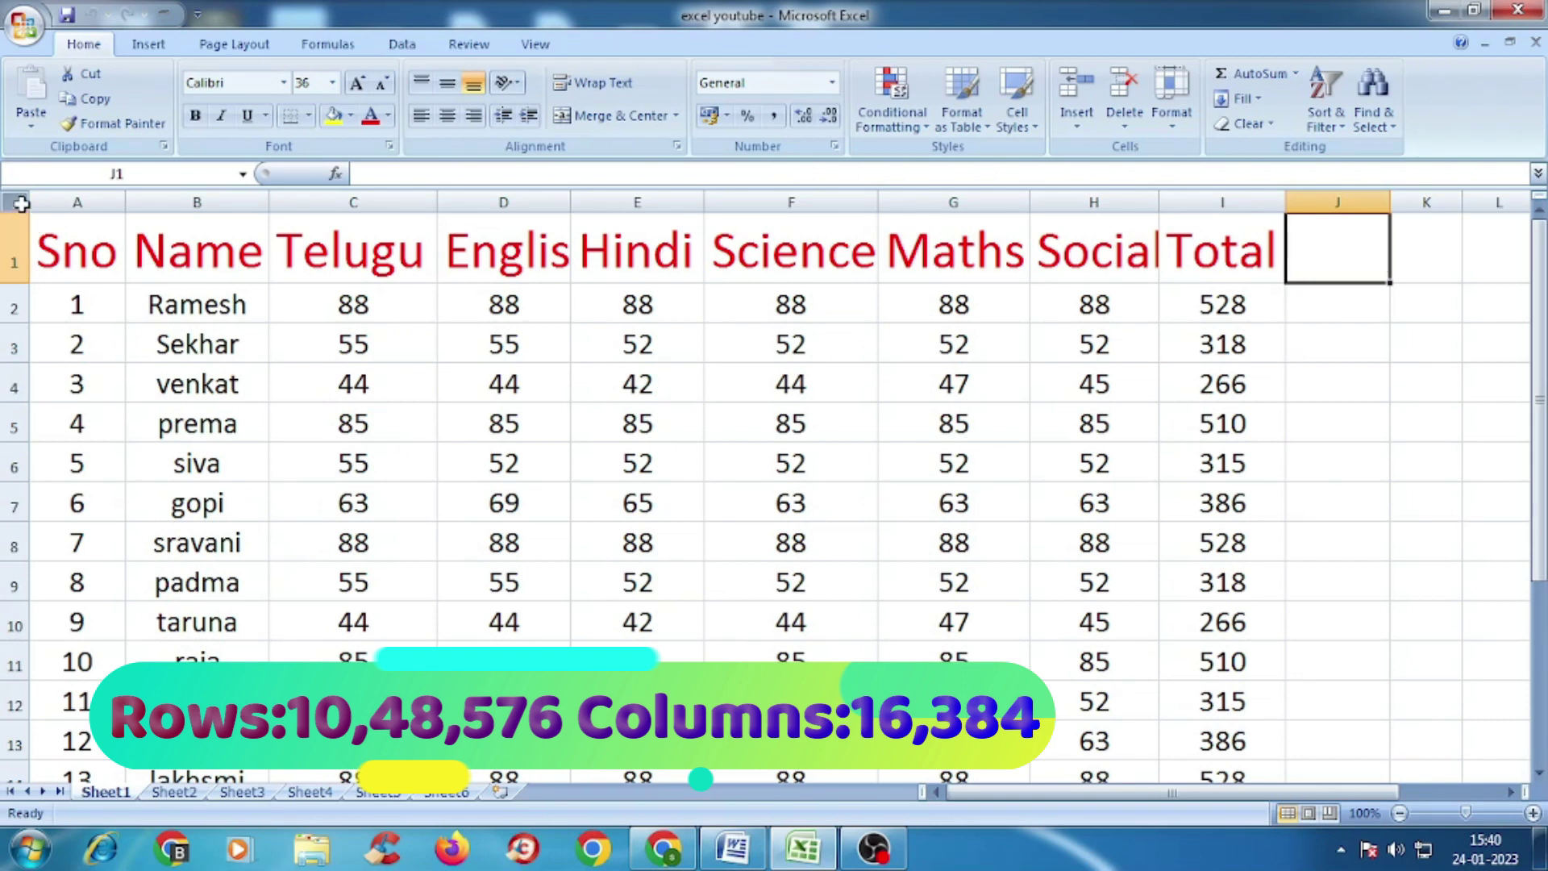
{"action": "left_click", "coordinate": [21, 203]}
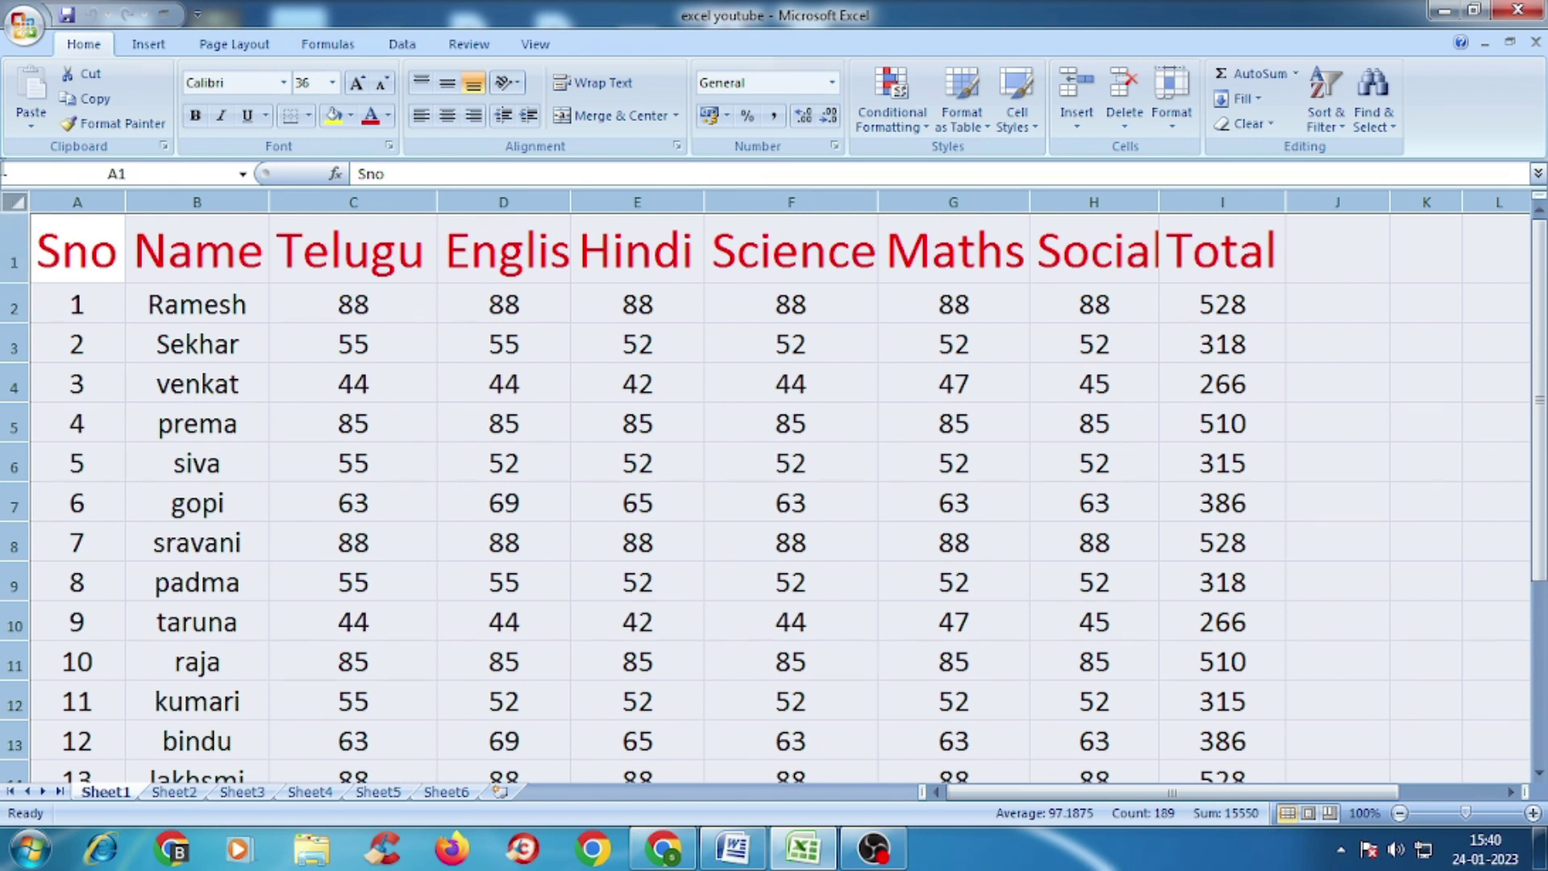
Bring up the 'excel ms word' notes at Rows:10,48,576, Columns:16,384 and the ctrl+ arrow shortcut
{"action": "left_click", "coordinate": [1323, 382]}
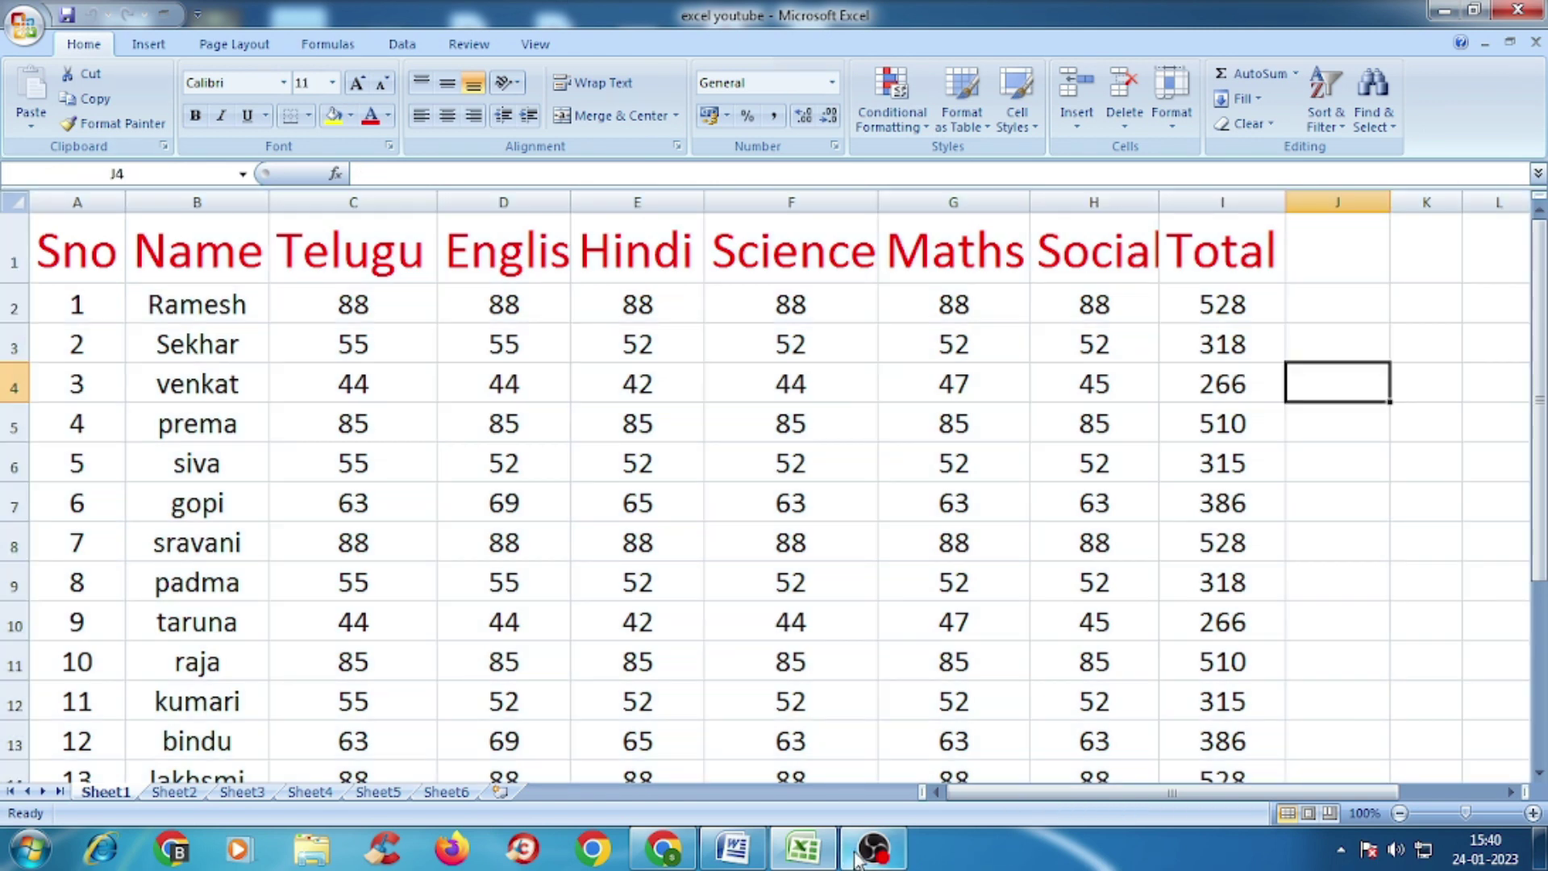
{"action": "left_click", "coordinate": [733, 848]}
{"action": "scroll", "coordinate": [1216, 391], "scroll_direction": "up", "scroll_amount": 5}
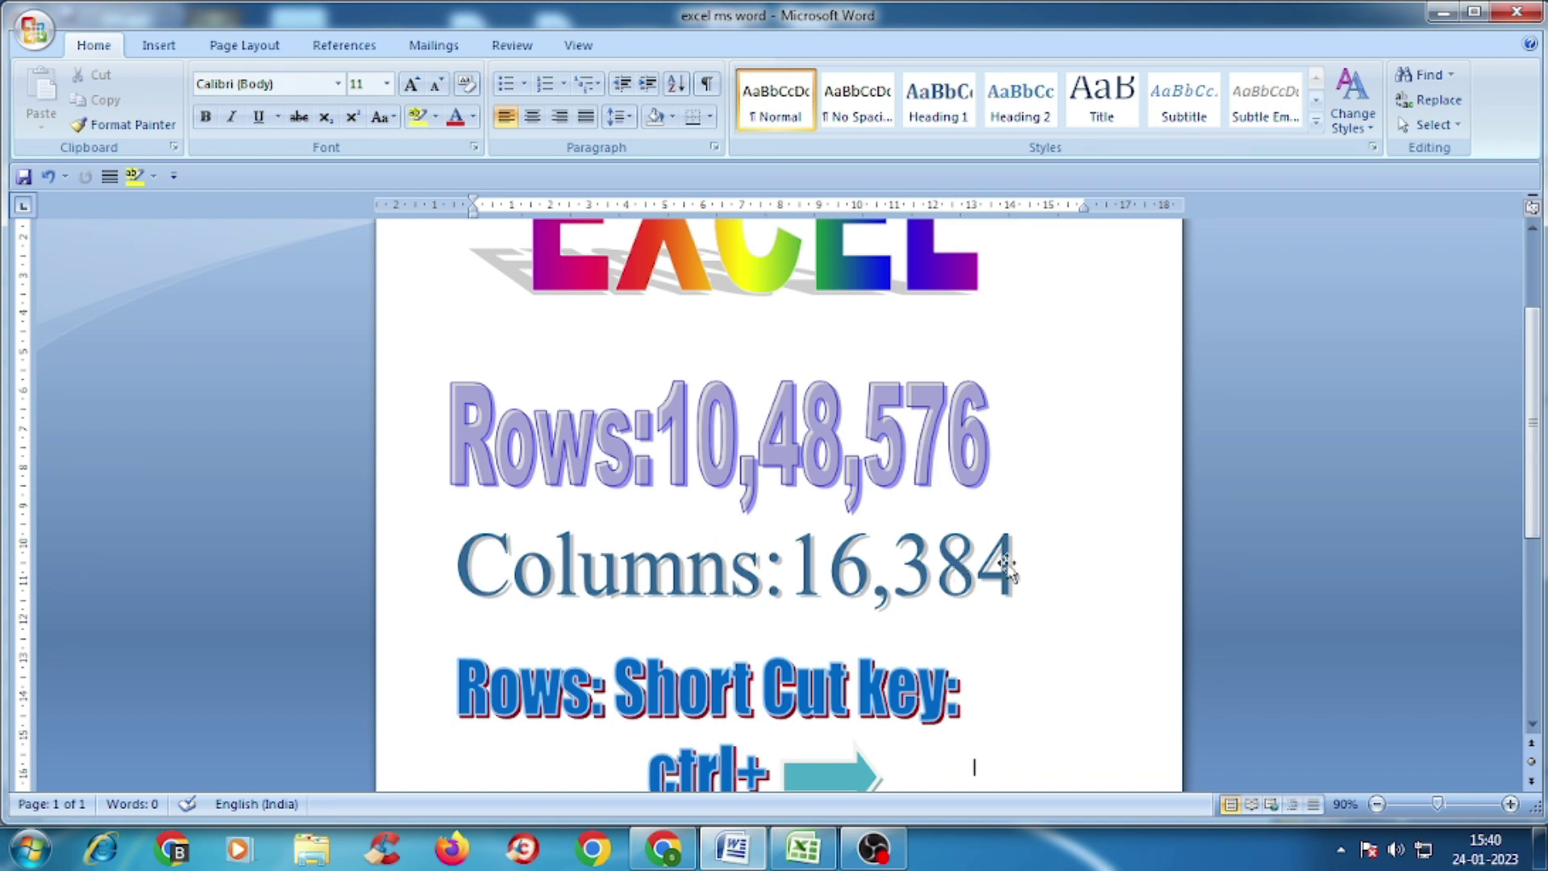
{"action": "scroll", "coordinate": [1008, 562], "scroll_direction": "up", "scroll_amount": 3}
{"action": "scroll", "coordinate": [1008, 563], "scroll_direction": "down", "scroll_amount": 1}
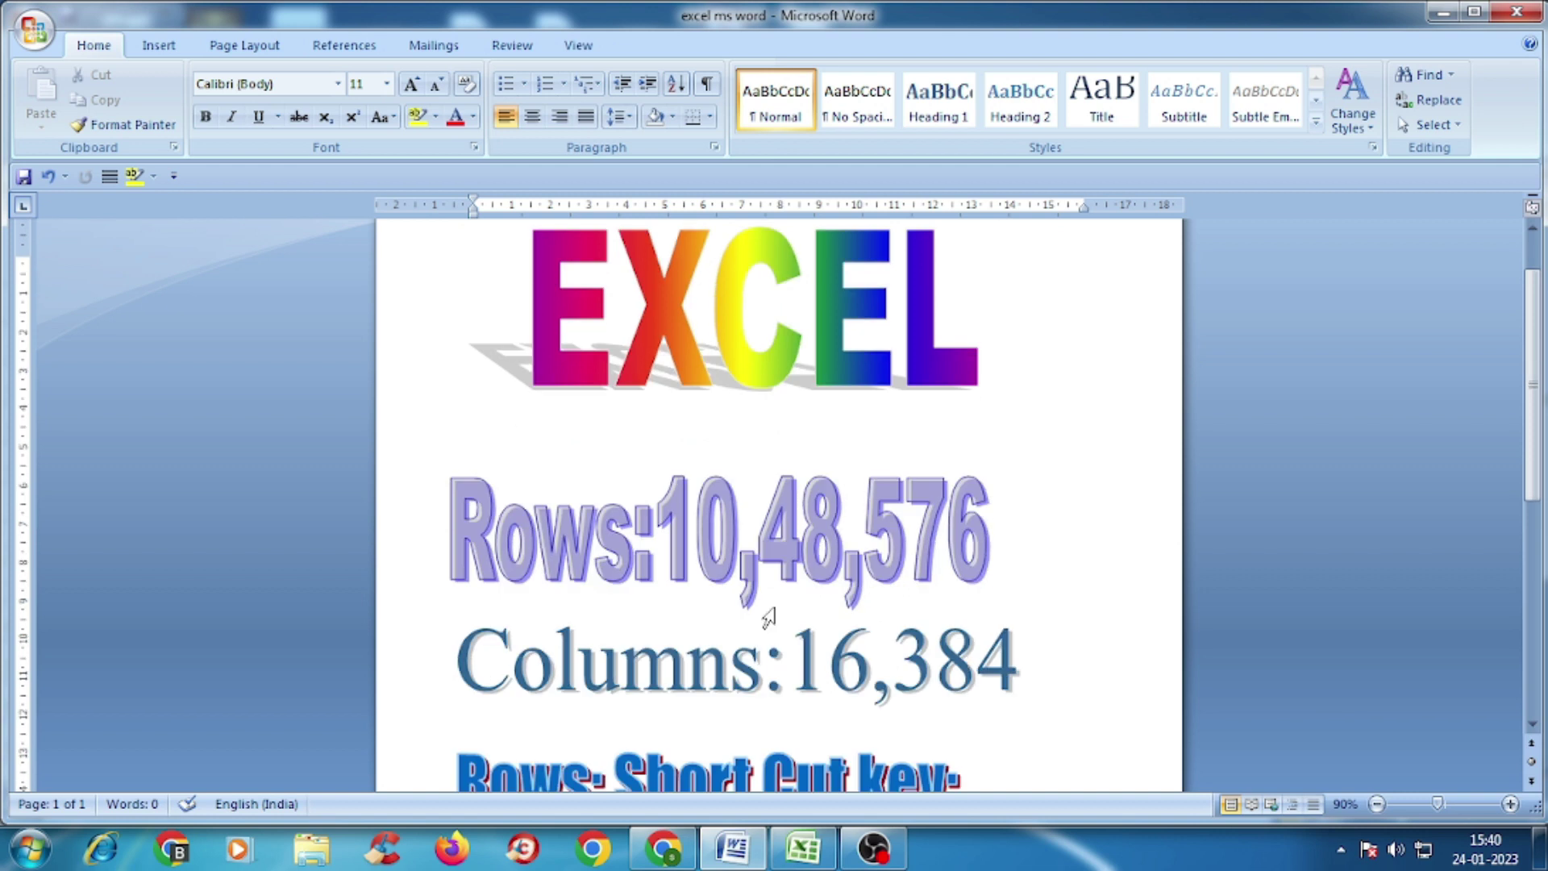
{"action": "scroll", "coordinate": [982, 530], "scroll_direction": "down", "scroll_amount": 2}
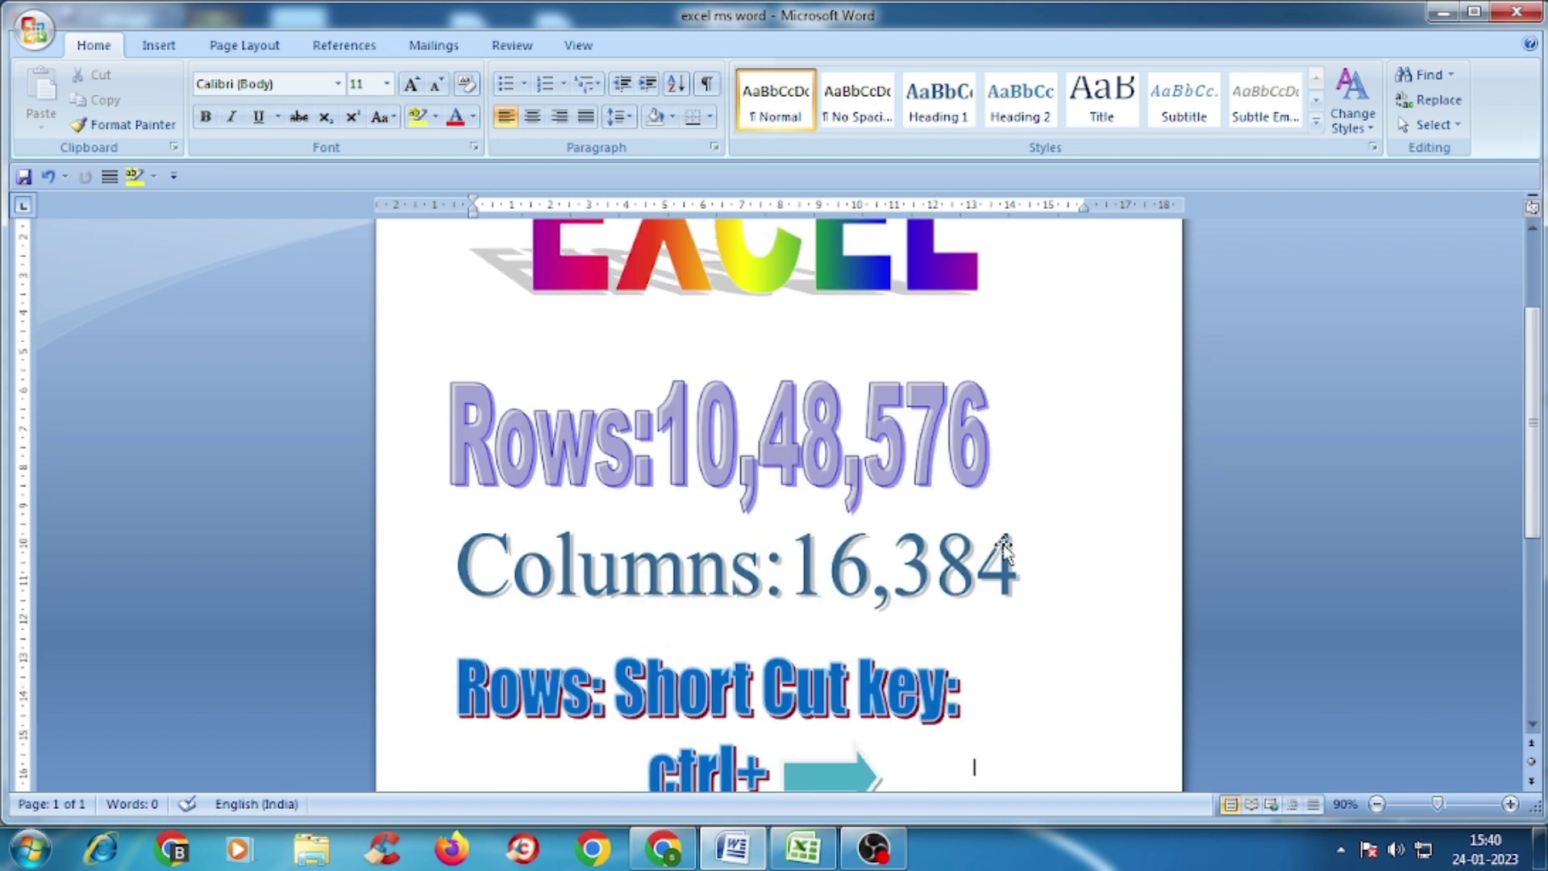
{"action": "scroll", "coordinate": [1020, 575], "scroll_direction": "down", "scroll_amount": 2}
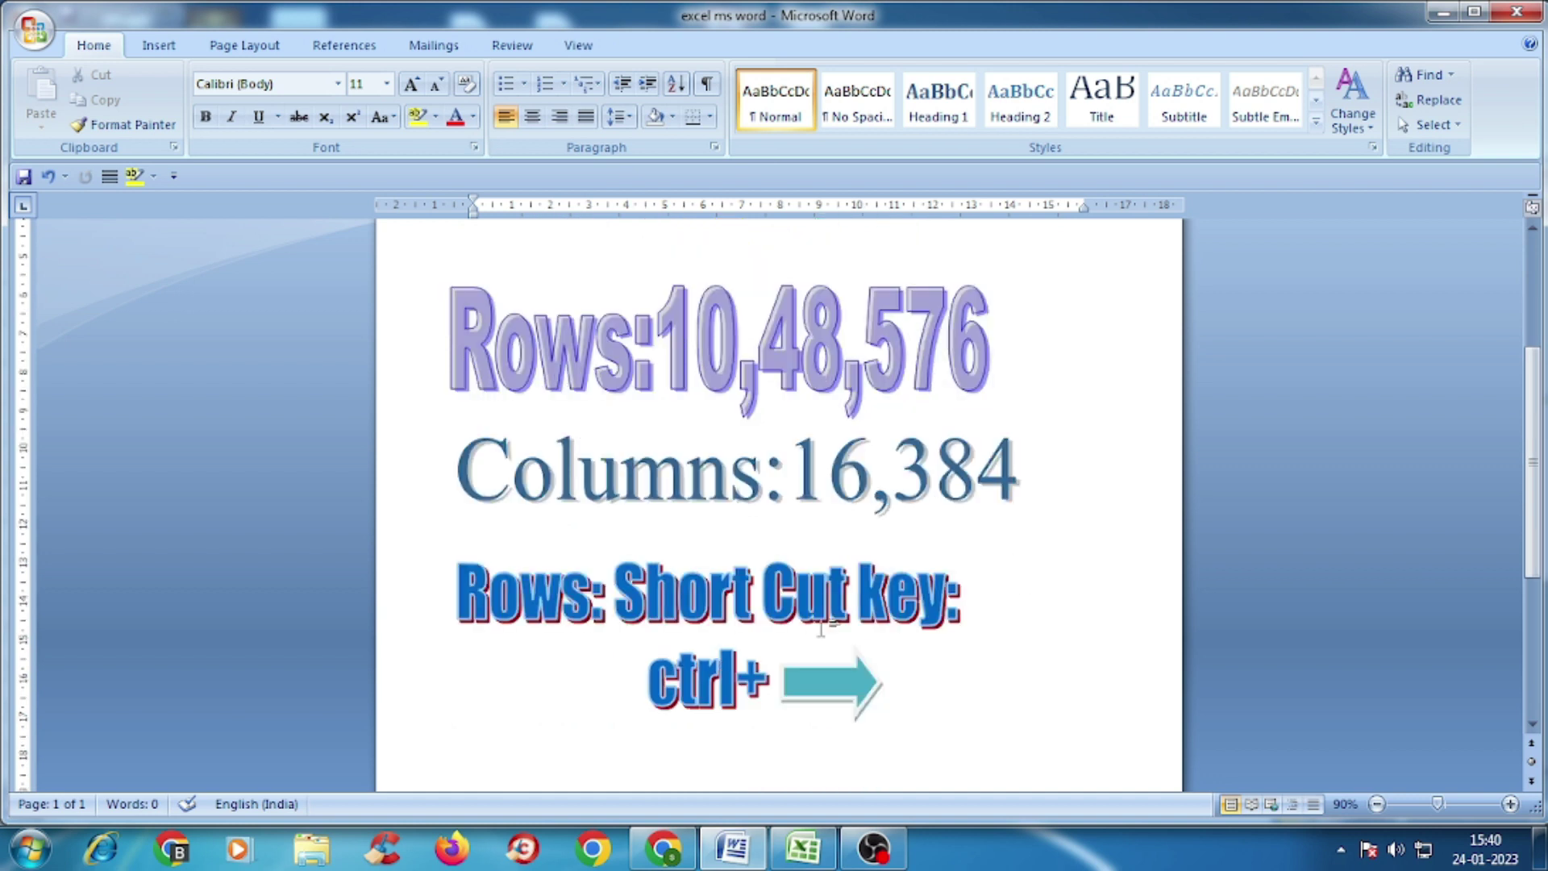
{"action": "left_click", "coordinate": [803, 848]}
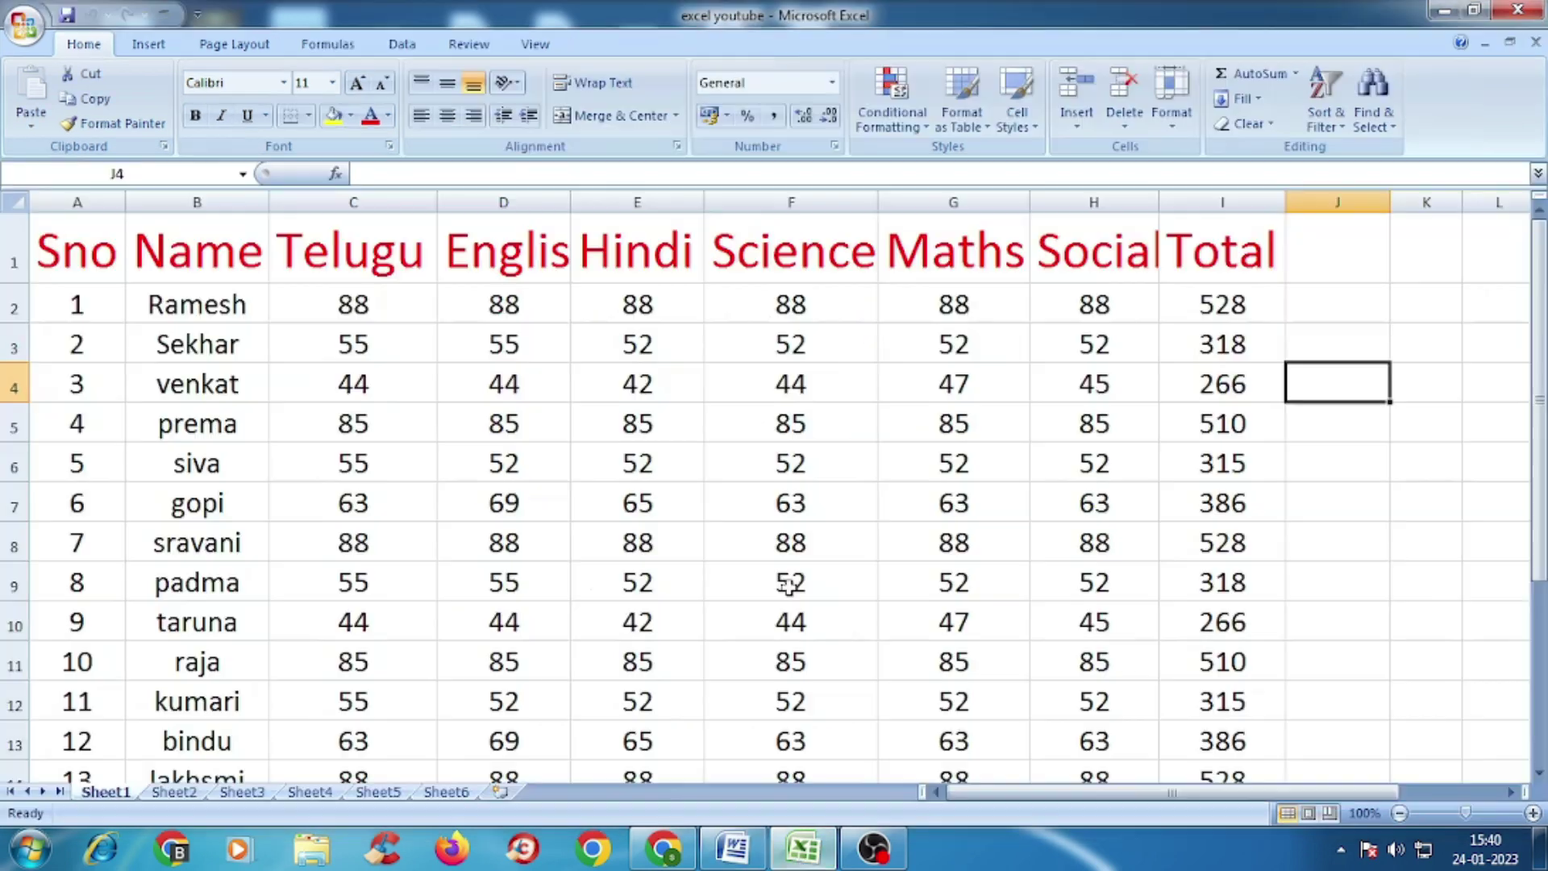
{"action": "left_click", "coordinate": [99, 257]}
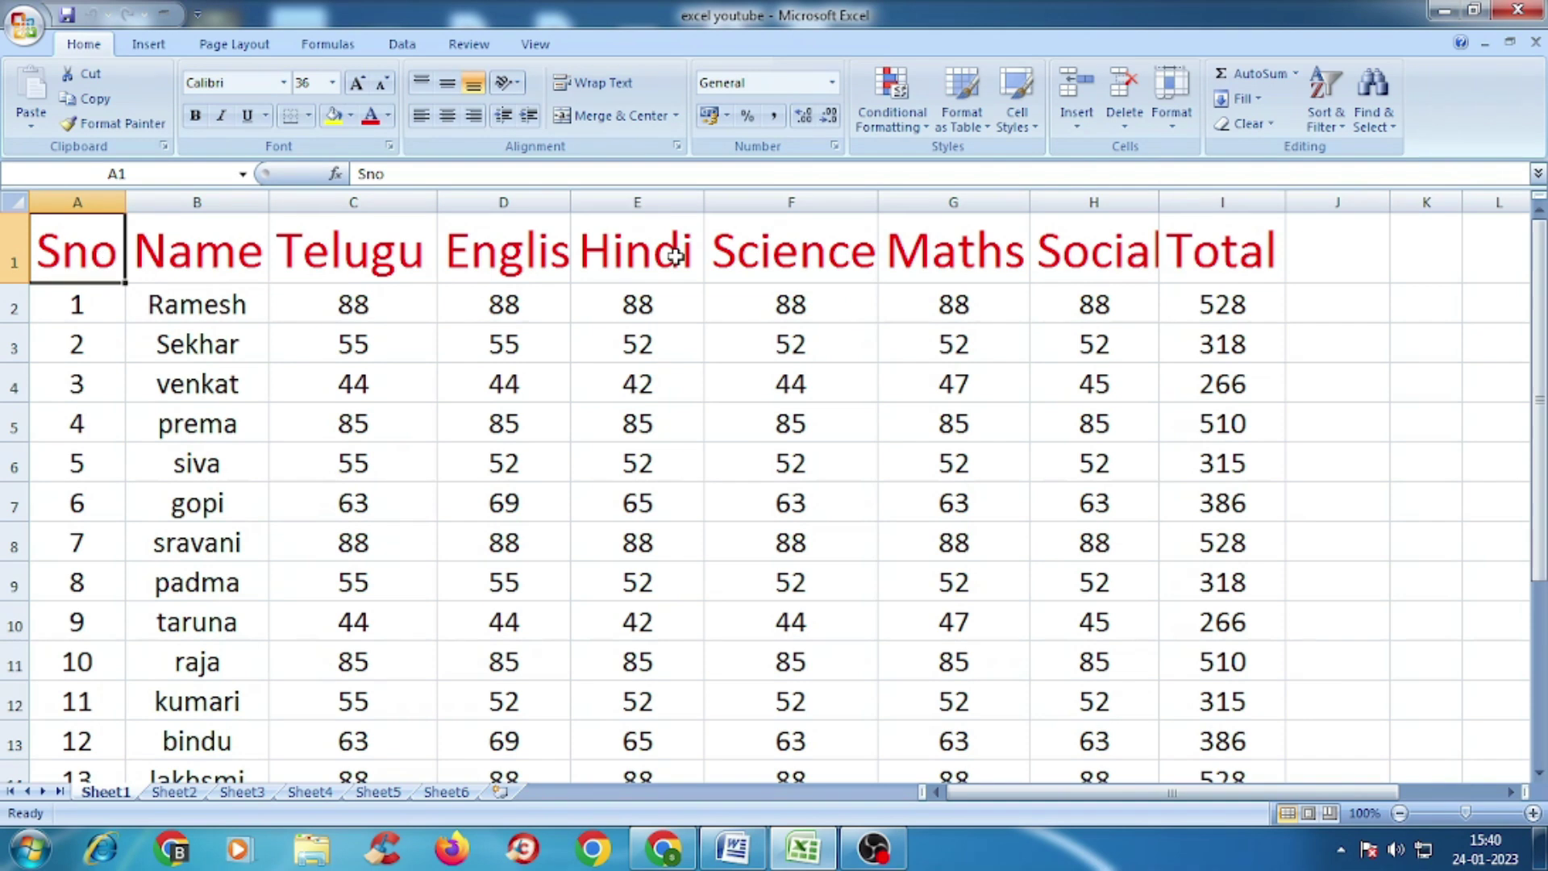
{"action": "key", "text": "Right"}
{"action": "key", "text": "Right"}
{"action": "key", "text": "Right"}
{"action": "key", "text": "Right"}
{"action": "key", "text": "Right"}
{"action": "key", "text": "Right"}
{"action": "key", "text": "Right"}
{"action": "key", "text": "Right"}
{"action": "key", "text": "Right"}
{"action": "key", "text": "Right"}
{"action": "key", "text": "Right"}
{"action": "key", "text": "Right"}
{"action": "key", "text": "Right"}
{"action": "key", "text": "Right"}
{"action": "key", "text": "Right"}
{"action": "key", "text": "Right"}
{"action": "key", "text": "Right"}
{"action": "key", "text": "Right"}
{"action": "key", "text": "Right"}
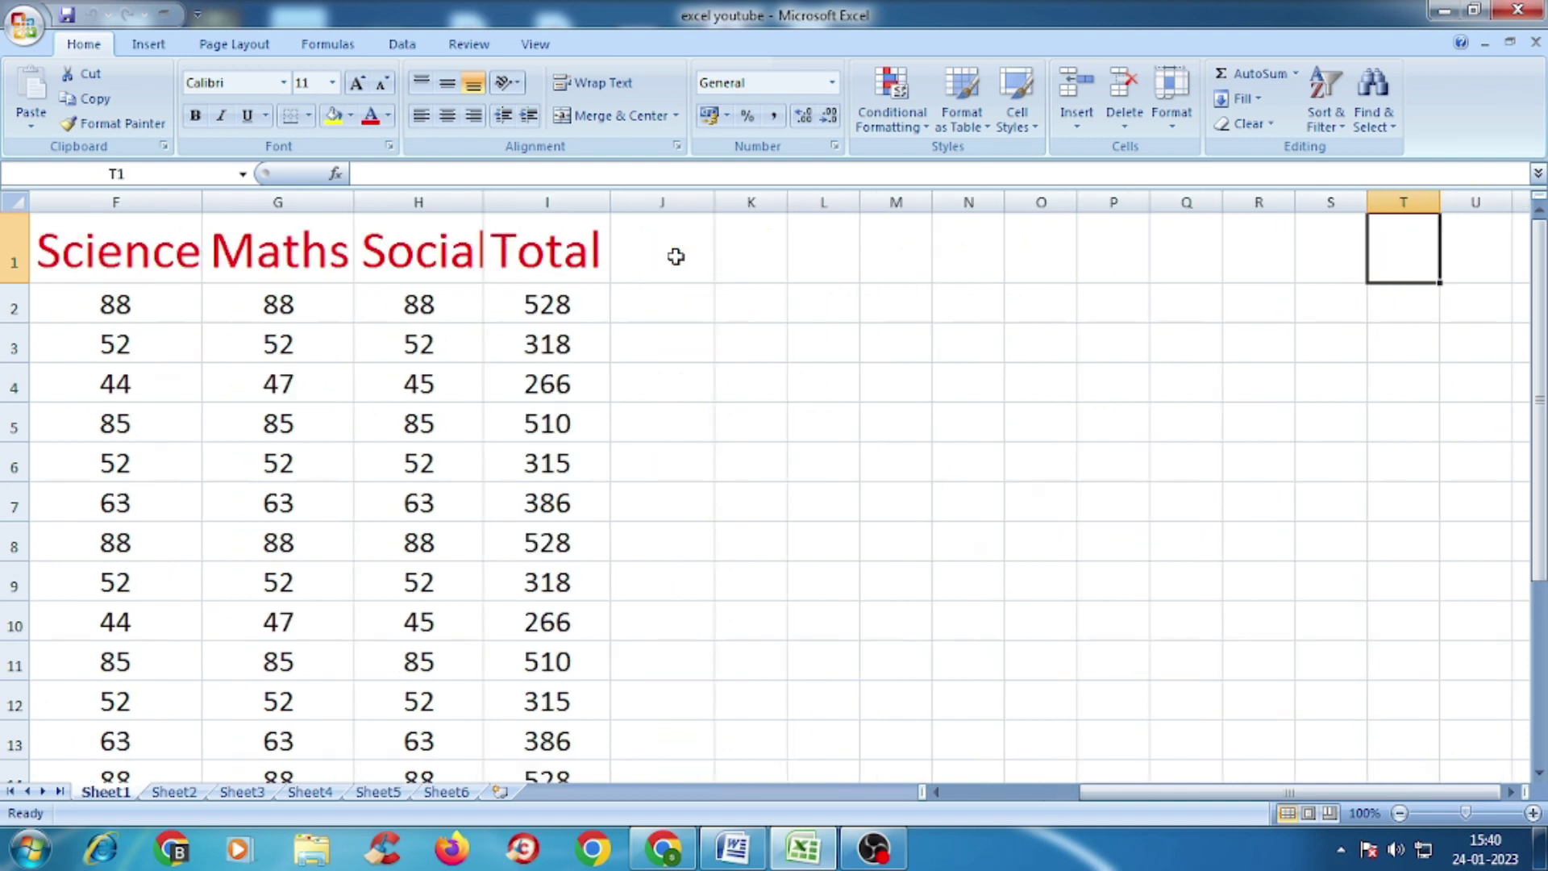
{"action": "key", "text": "Left"}
{"action": "key", "text": "Left"}
{"action": "key", "text": "Left"}
{"action": "key", "text": "Left"}
{"action": "key", "text": "Left"}
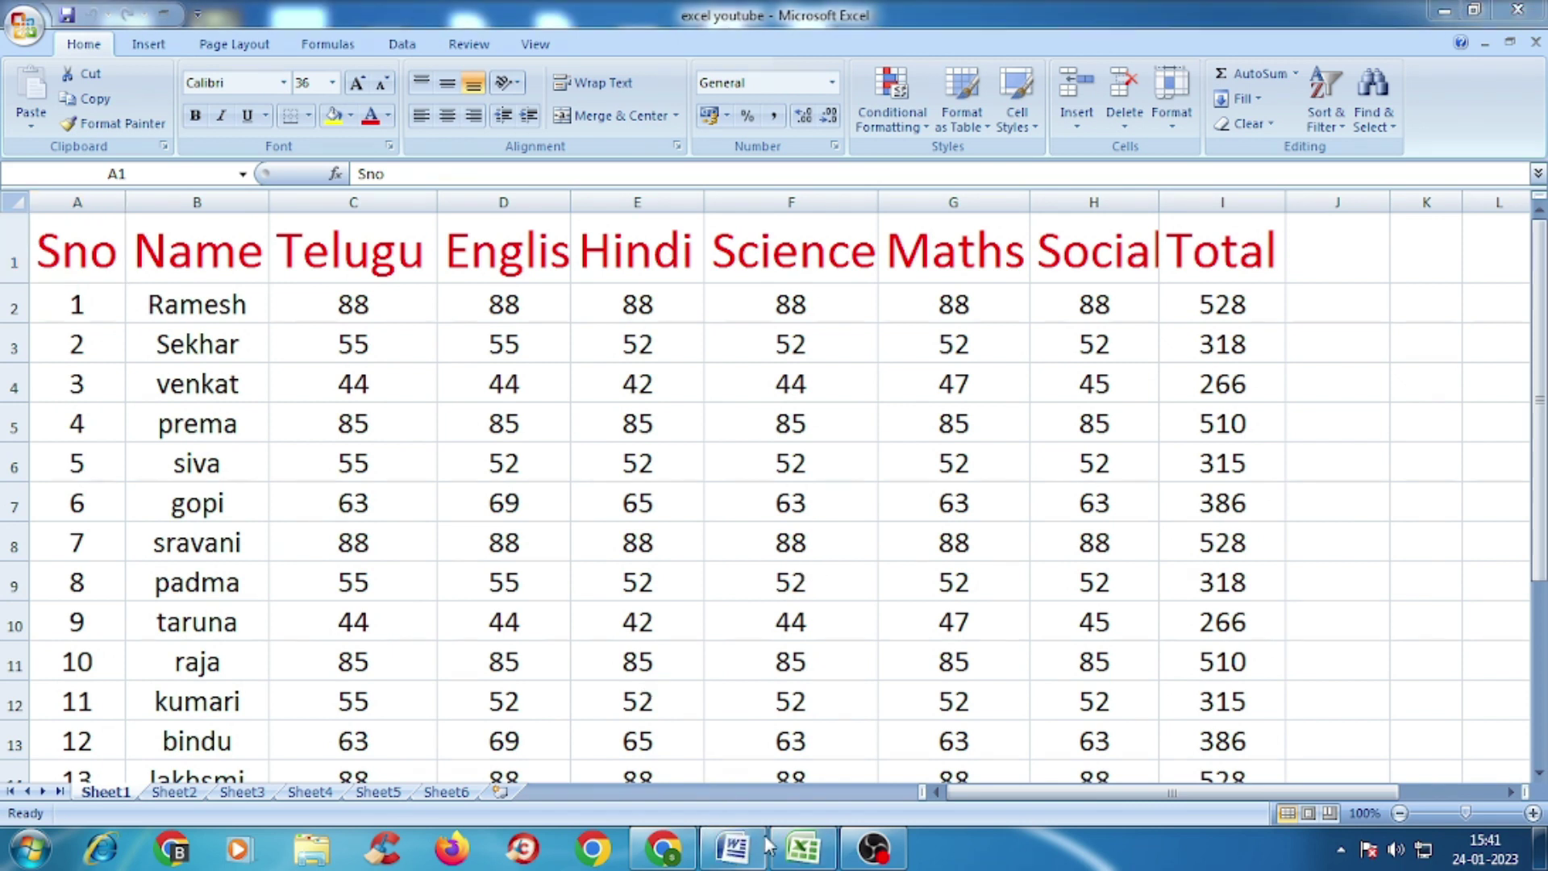
{"action": "left_click", "coordinate": [732, 847]}
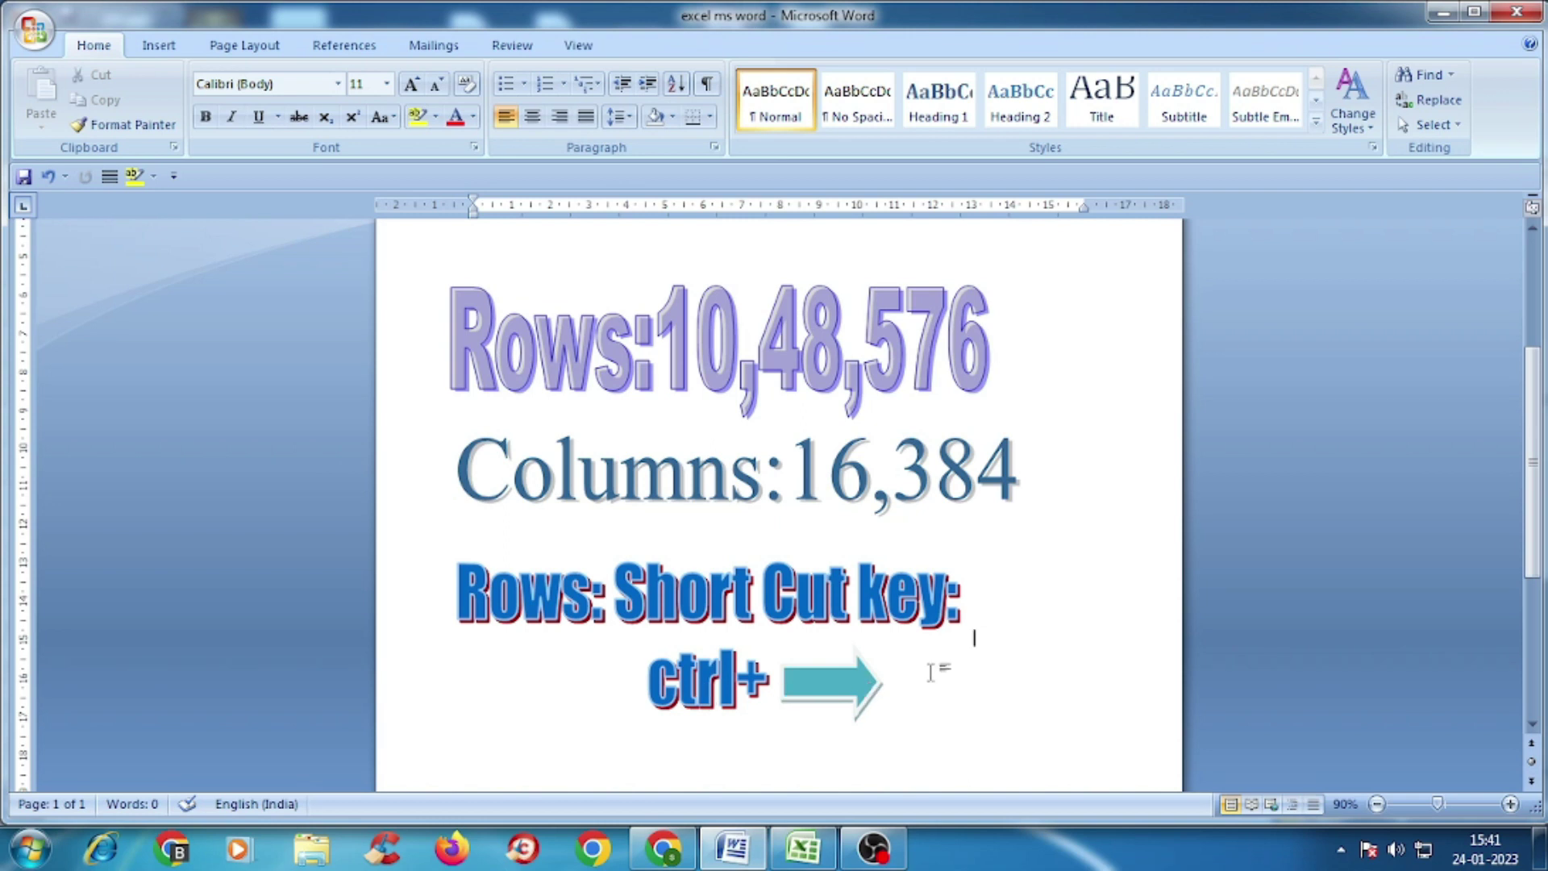
{"action": "left_click", "coordinate": [802, 847]}
{"action": "left_click", "coordinate": [240, 346]}
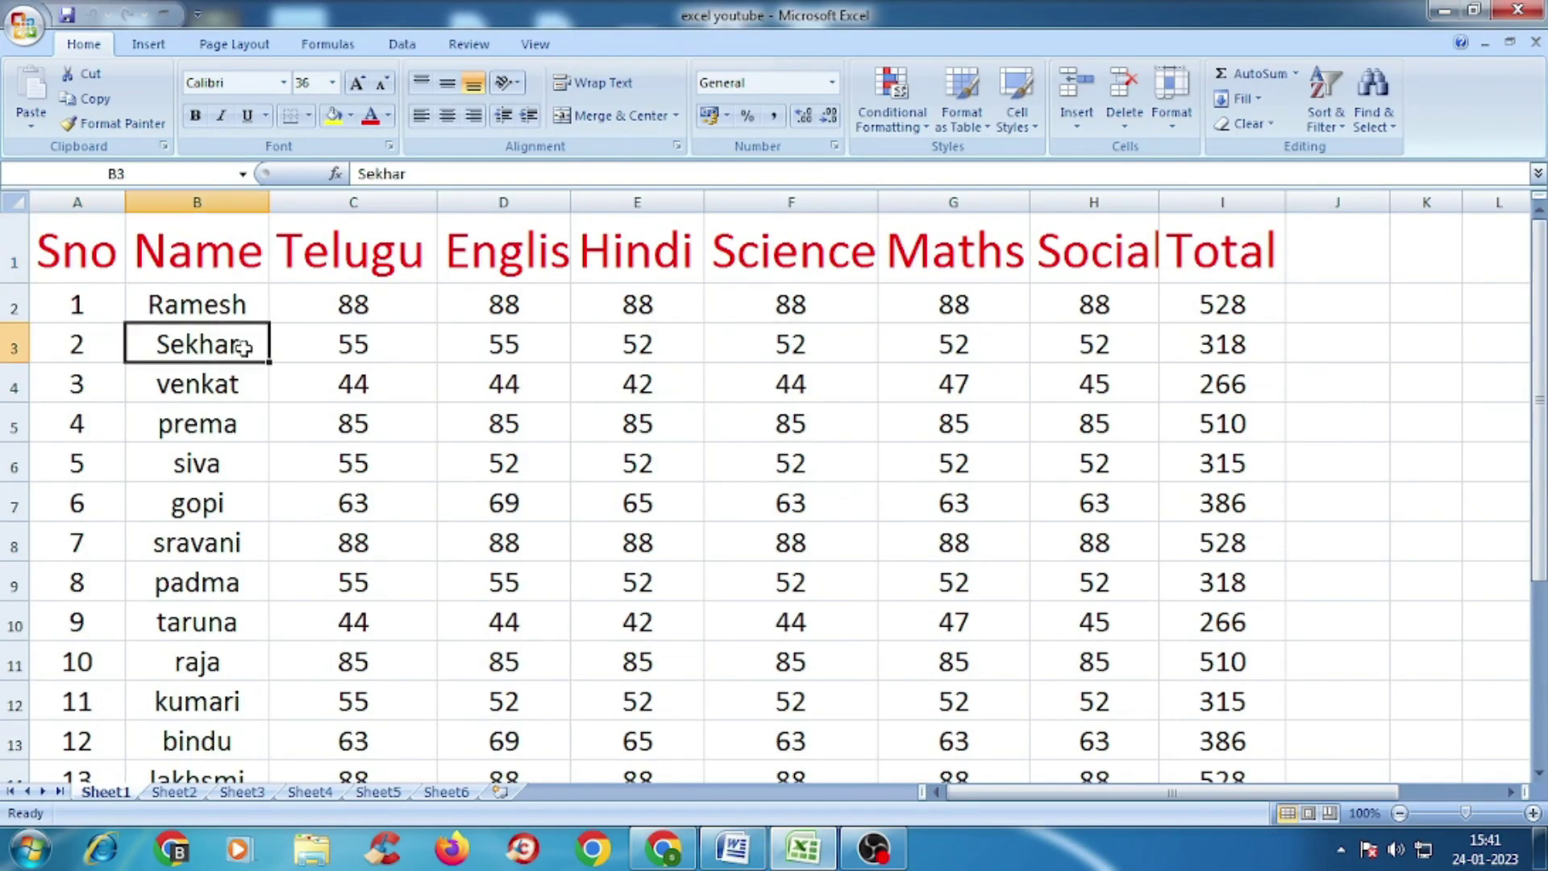
{"action": "left_click", "coordinate": [81, 252]}
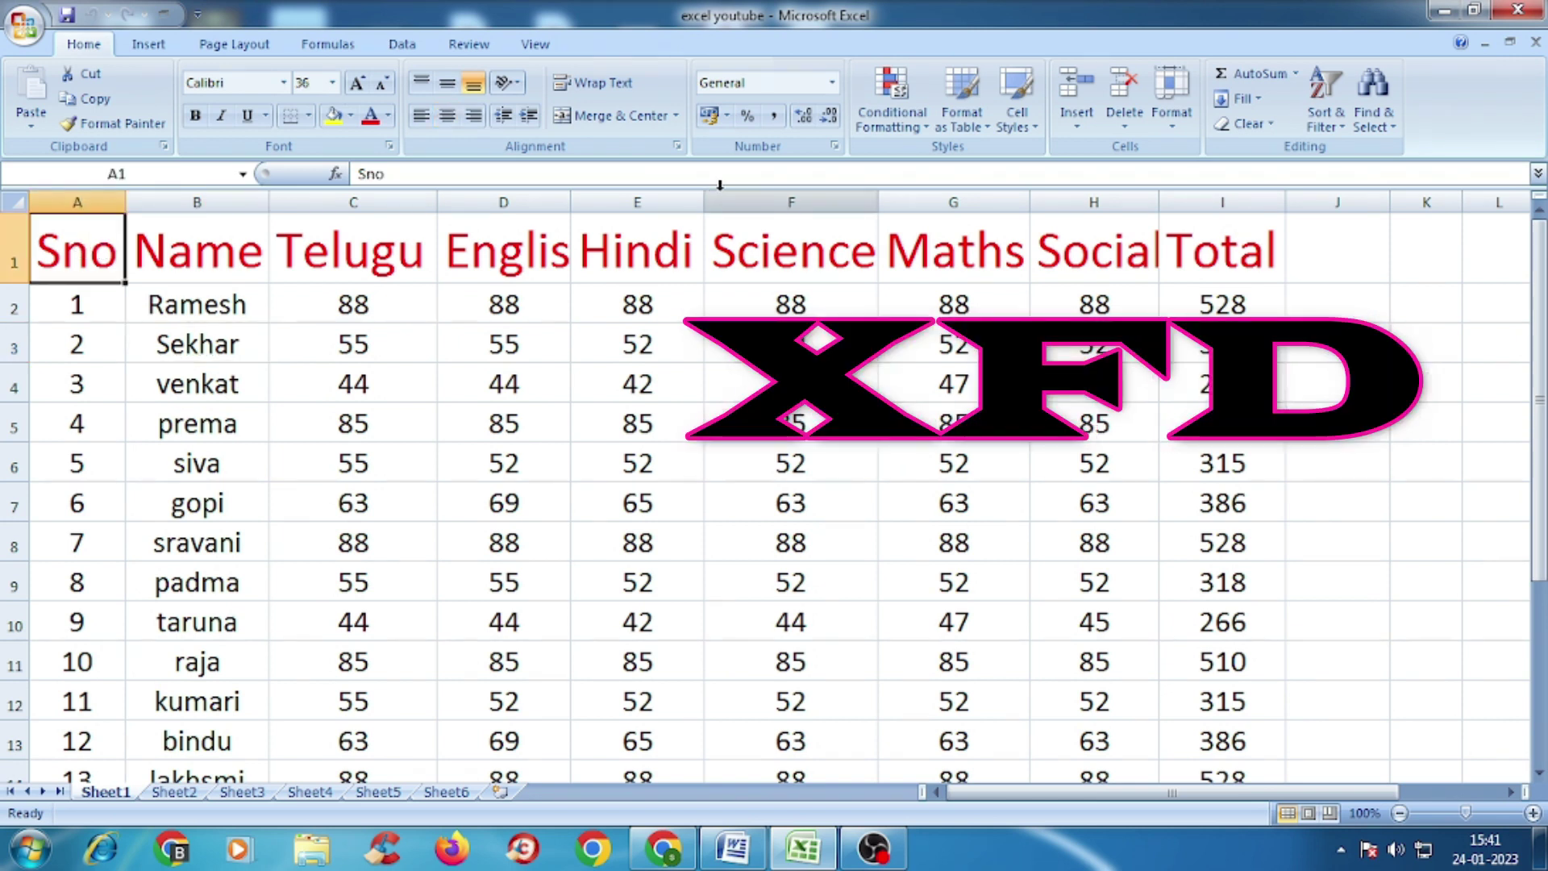
{"action": "key", "text": "ctrl+Right"}
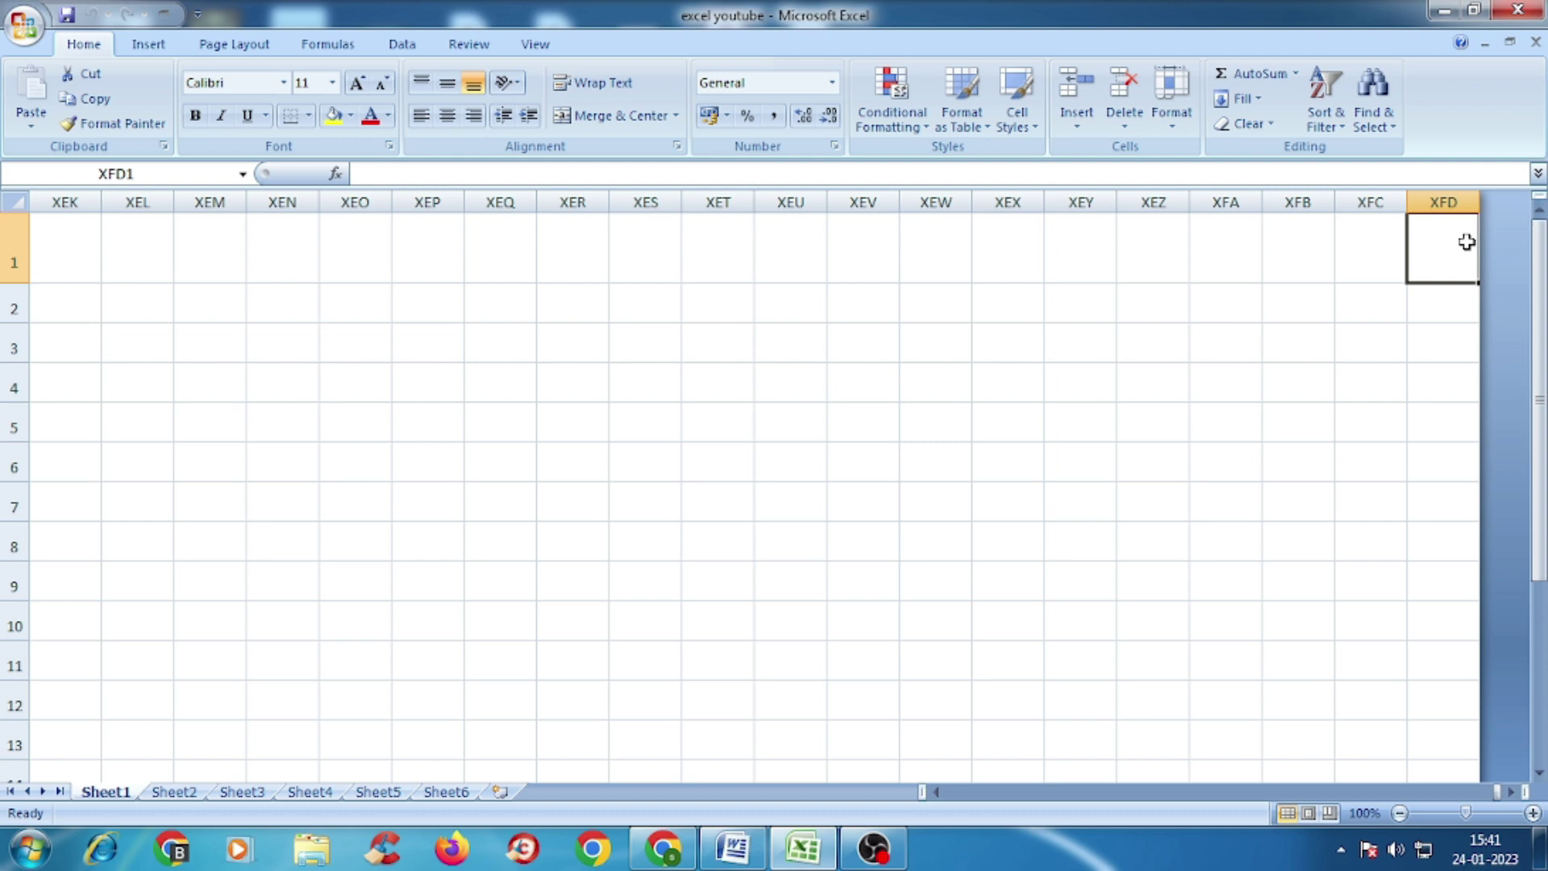
{"action": "key", "text": "ctrl+Left"}
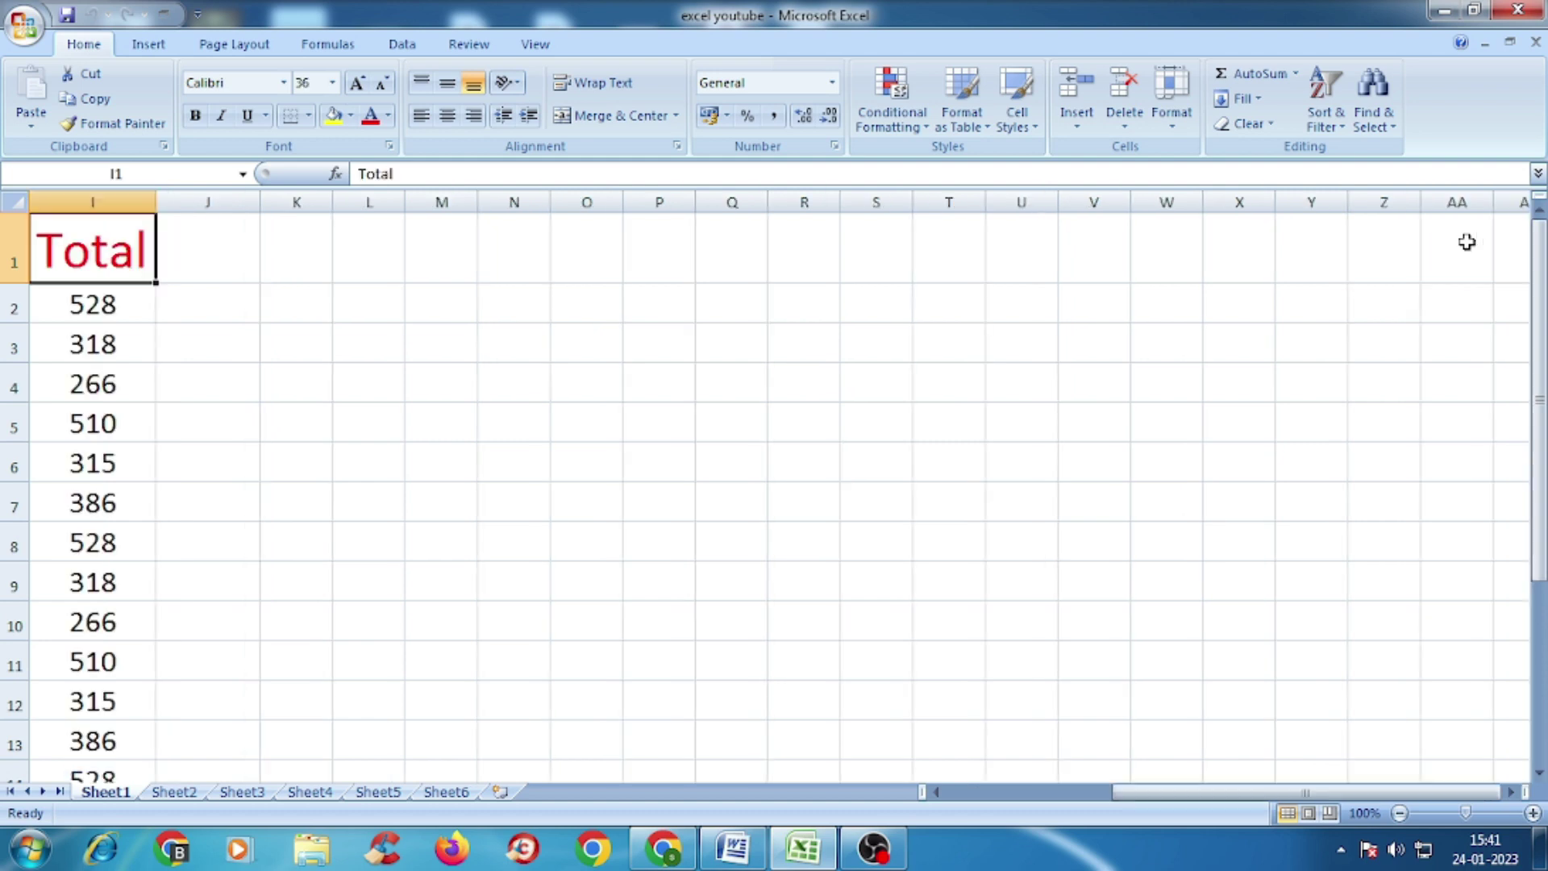
{"action": "key", "text": "ctrl+Left"}
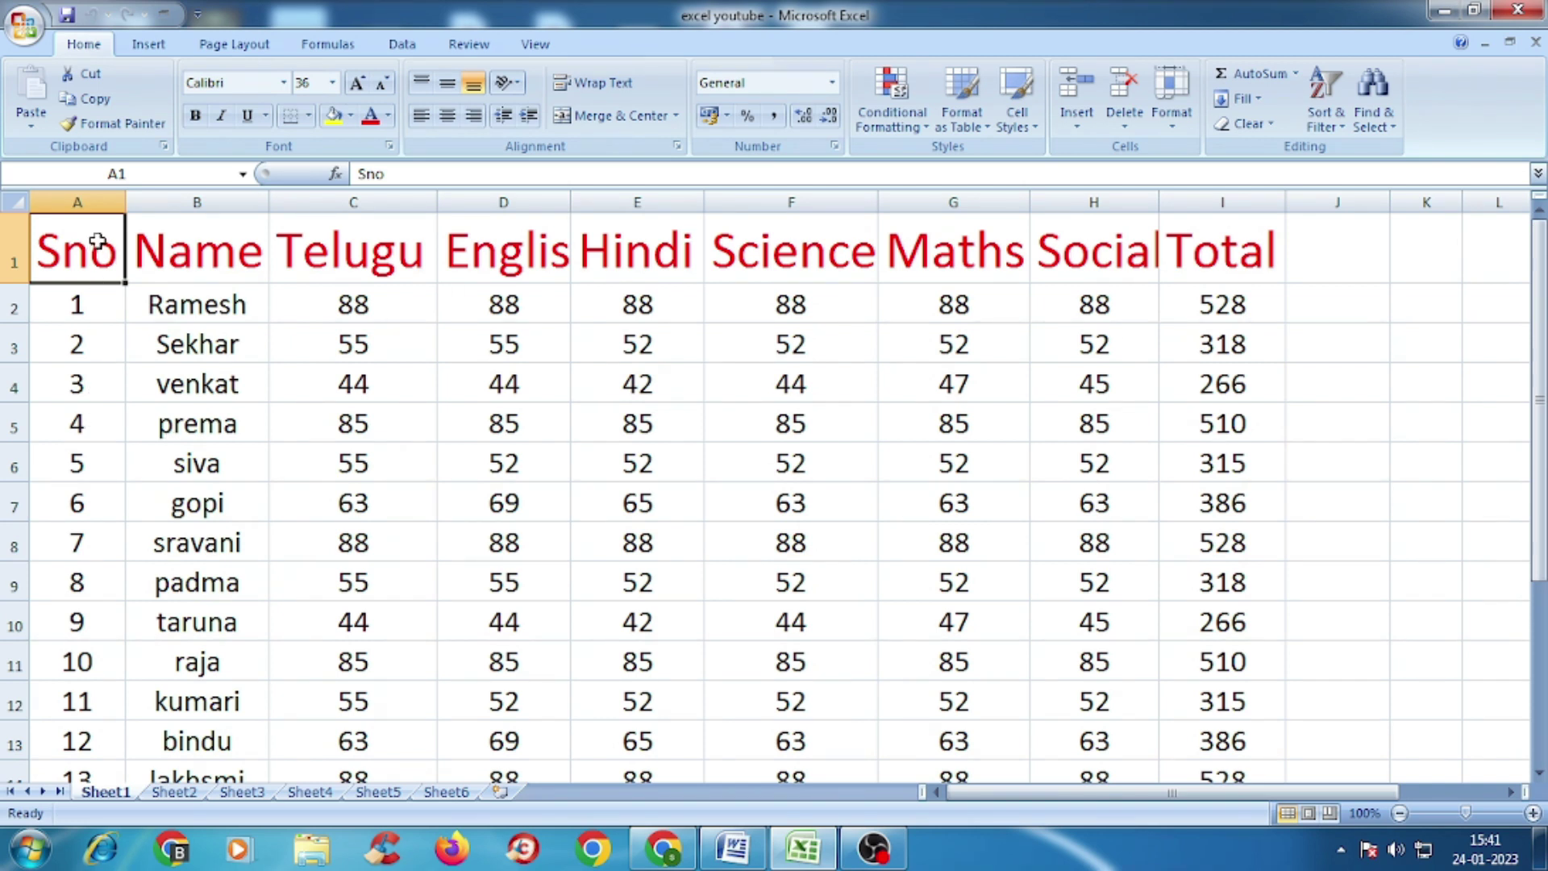
Scroll far down the marks sheet, return to row 1, then bring up the Word notes
{"action": "scroll", "coordinate": [96, 240], "scroll_direction": "down", "scroll_amount": 3}
{"action": "scroll", "coordinate": [90, 426], "scroll_direction": "down", "scroll_amount": 5}
{"action": "scroll", "coordinate": [93, 462], "scroll_direction": "down", "scroll_amount": 9}
{"action": "scroll", "coordinate": [89, 480], "scroll_direction": "down", "scroll_amount": 5}
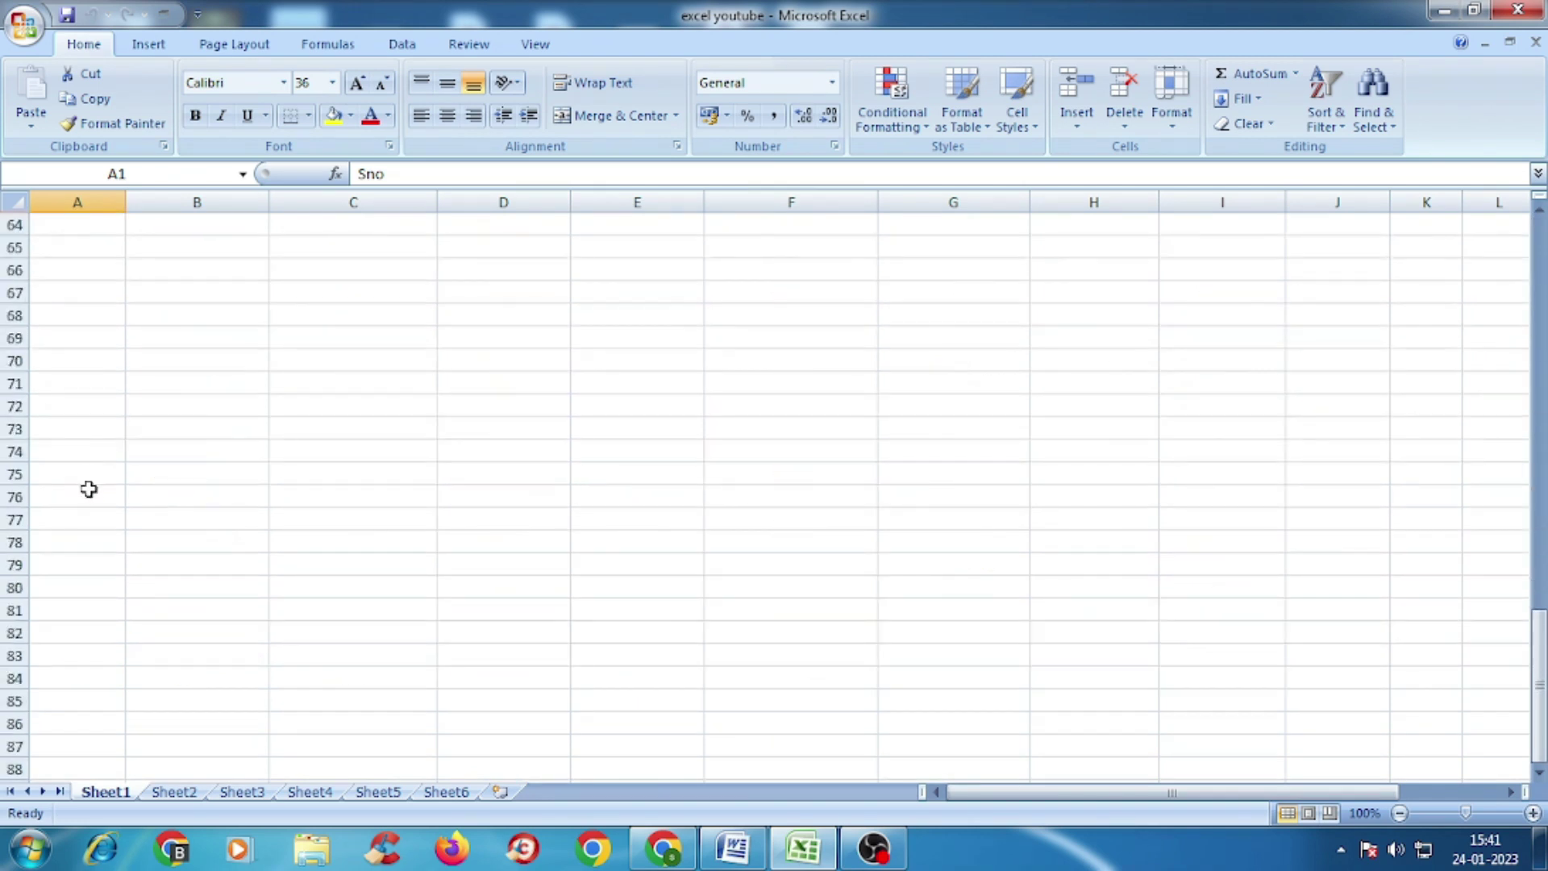
{"action": "scroll", "coordinate": [88, 492], "scroll_direction": "down", "scroll_amount": 9}
{"action": "scroll", "coordinate": [83, 502], "scroll_direction": "down", "scroll_amount": 5}
{"action": "scroll", "coordinate": [80, 532], "scroll_direction": "down", "scroll_amount": 4}
{"action": "scroll", "coordinate": [113, 565], "scroll_direction": "down", "scroll_amount": 4}
{"action": "scroll", "coordinate": [213, 578], "scroll_direction": "down", "scroll_amount": 8}
{"action": "scroll", "coordinate": [278, 707], "scroll_direction": "down", "scroll_amount": 5}
{"action": "scroll", "coordinate": [274, 589], "scroll_direction": "down", "scroll_amount": 8}
{"action": "scroll", "coordinate": [287, 564], "scroll_direction": "down", "scroll_amount": 4}
{"action": "scroll", "coordinate": [323, 556], "scroll_direction": "down", "scroll_amount": 8}
{"action": "scroll", "coordinate": [363, 548], "scroll_direction": "down", "scroll_amount": 10}
{"action": "scroll", "coordinate": [368, 552], "scroll_direction": "down", "scroll_amount": 7}
{"action": "scroll", "coordinate": [363, 536], "scroll_direction": "down", "scroll_amount": 6}
{"action": "scroll", "coordinate": [359, 522], "scroll_direction": "down", "scroll_amount": 6}
{"action": "scroll", "coordinate": [356, 512], "scroll_direction": "down", "scroll_amount": 6}
{"action": "scroll", "coordinate": [342, 509], "scroll_direction": "down", "scroll_amount": 6}
{"action": "scroll", "coordinate": [346, 504], "scroll_direction": "down", "scroll_amount": 5}
{"action": "scroll", "coordinate": [345, 500], "scroll_direction": "down", "scroll_amount": 8}
{"action": "scroll", "coordinate": [346, 504], "scroll_direction": "down", "scroll_amount": 3}
{"action": "scroll", "coordinate": [343, 500], "scroll_direction": "down", "scroll_amount": 7}
{"action": "scroll", "coordinate": [337, 494], "scroll_direction": "down", "scroll_amount": 7}
{"action": "scroll", "coordinate": [329, 490], "scroll_direction": "down", "scroll_amount": 4}
{"action": "scroll", "coordinate": [325, 479], "scroll_direction": "down", "scroll_amount": 2}
{"action": "scroll", "coordinate": [323, 474], "scroll_direction": "down", "scroll_amount": 3}
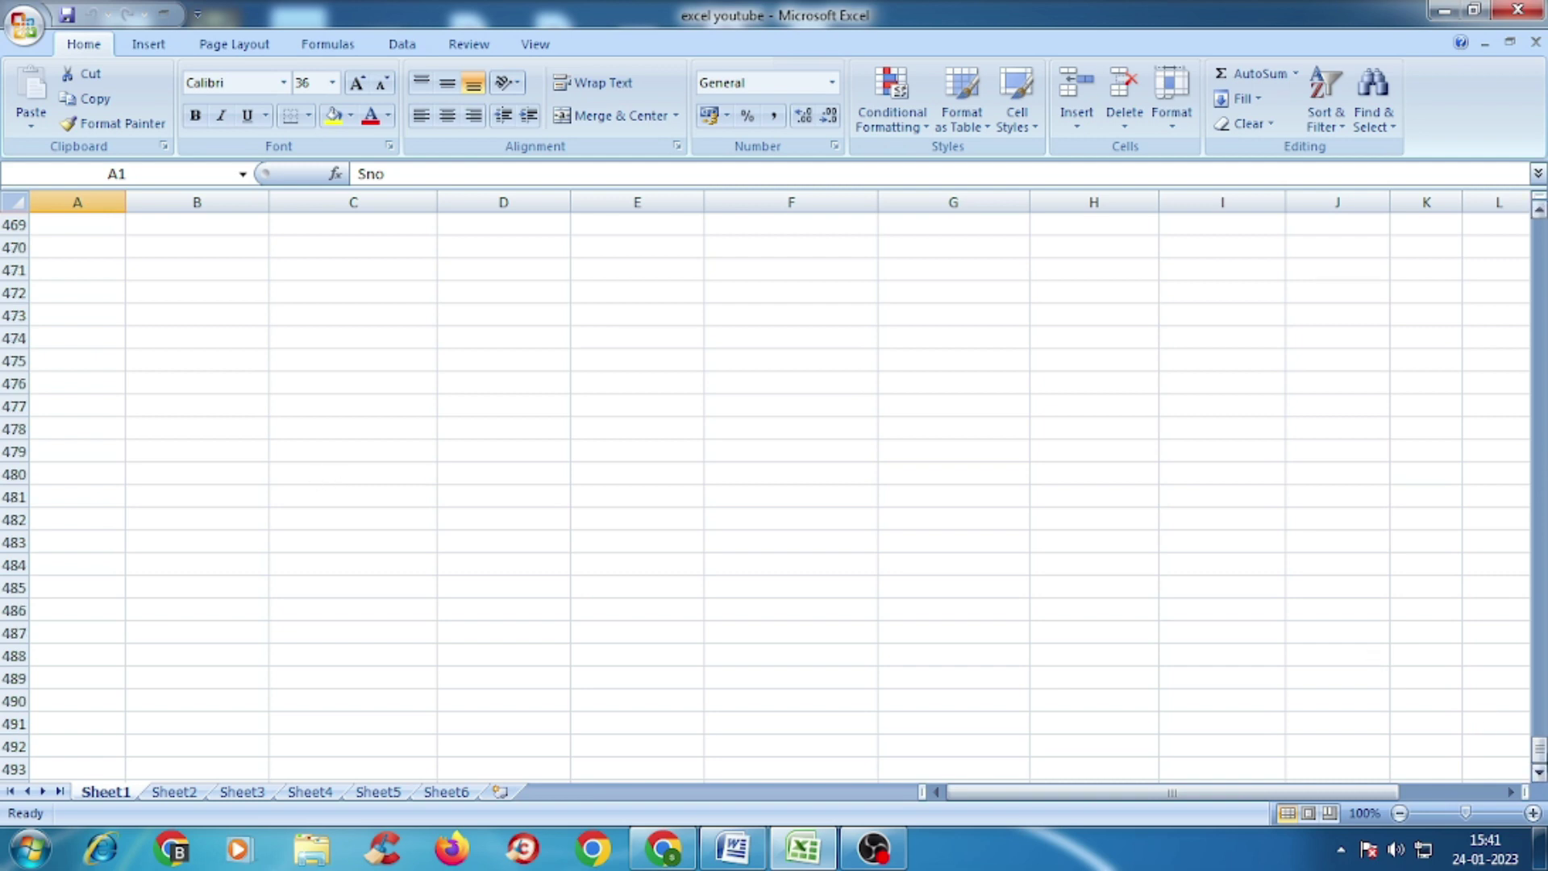
{"action": "left_click_drag", "start_coordinate": [1539, 746], "coordinate": [1537, 734]}
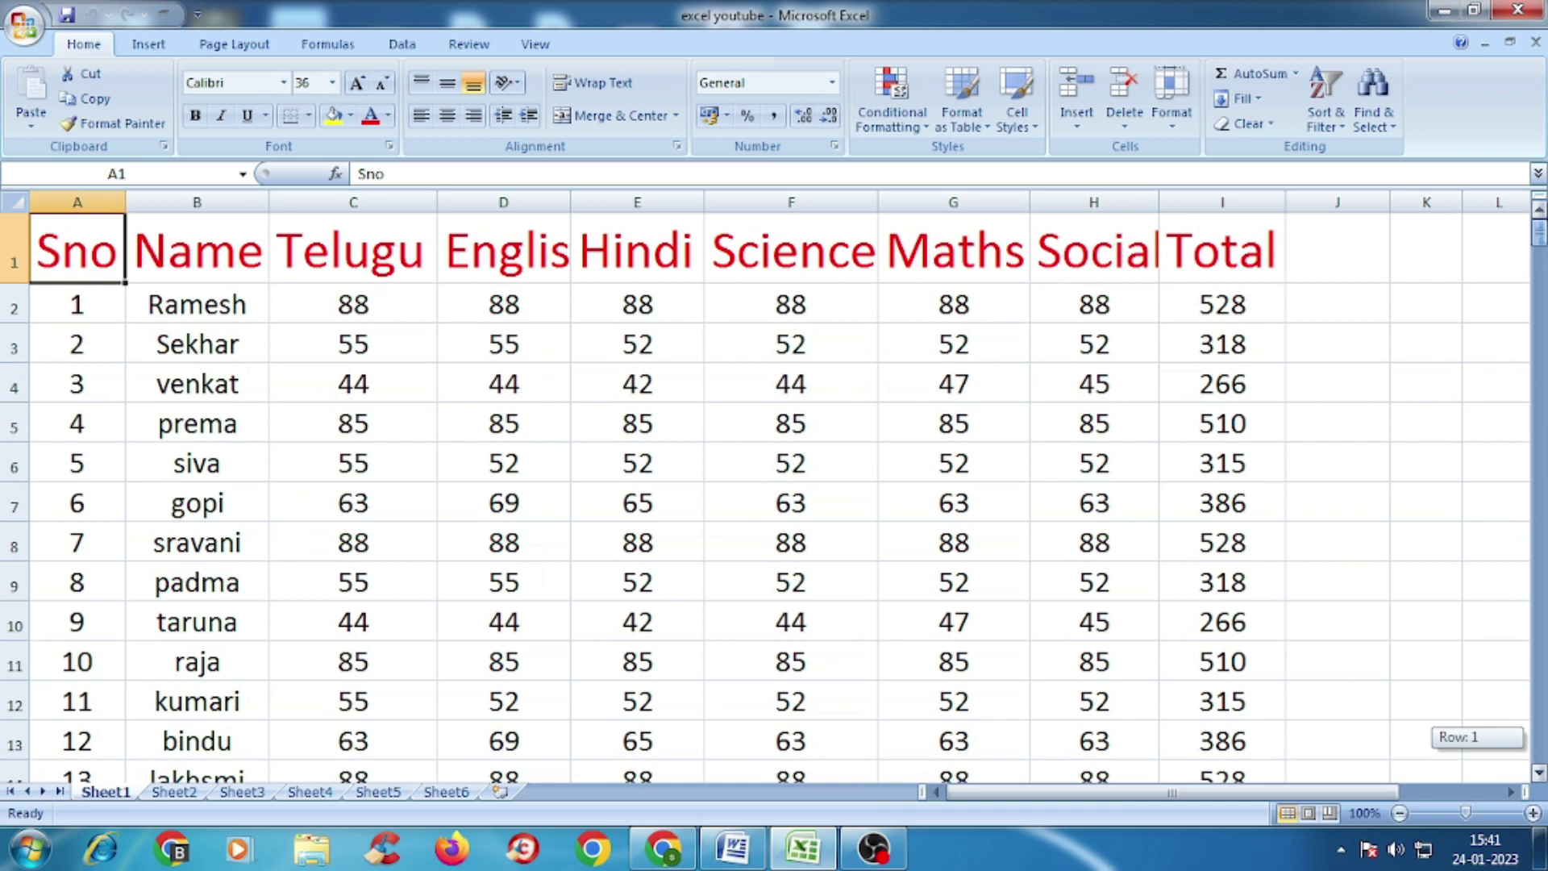
{"action": "left_click", "coordinate": [713, 850]}
Read through the Rows and Columns shortcut notes in Word, then return to the Excel workbook
{"action": "scroll", "coordinate": [932, 594], "scroll_direction": "down", "scroll_amount": 2}
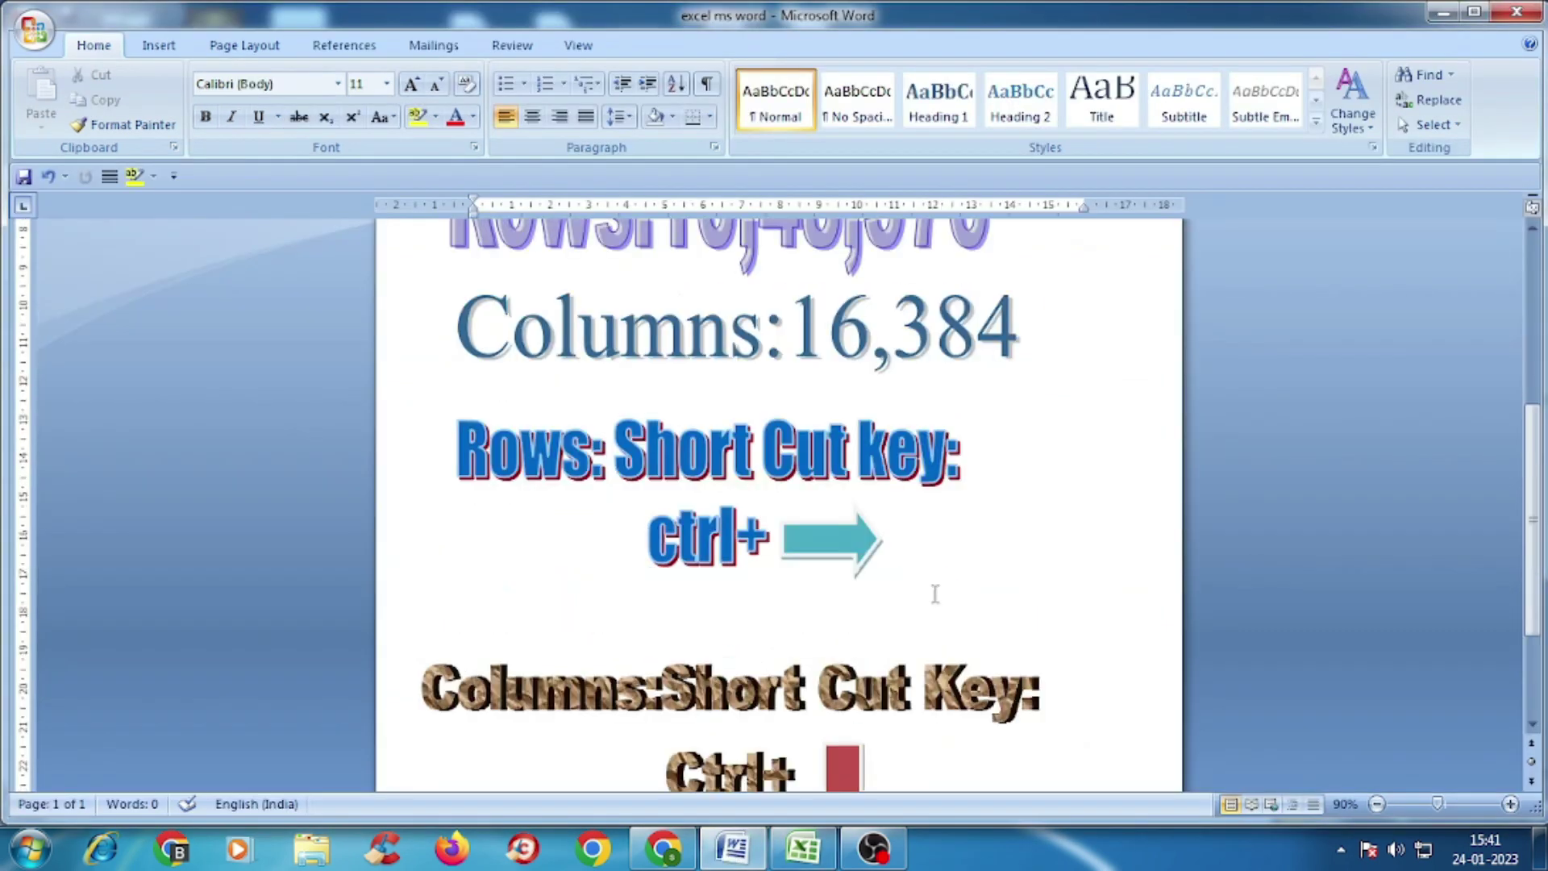
{"action": "scroll", "coordinate": [972, 397], "scroll_direction": "down", "scroll_amount": 2}
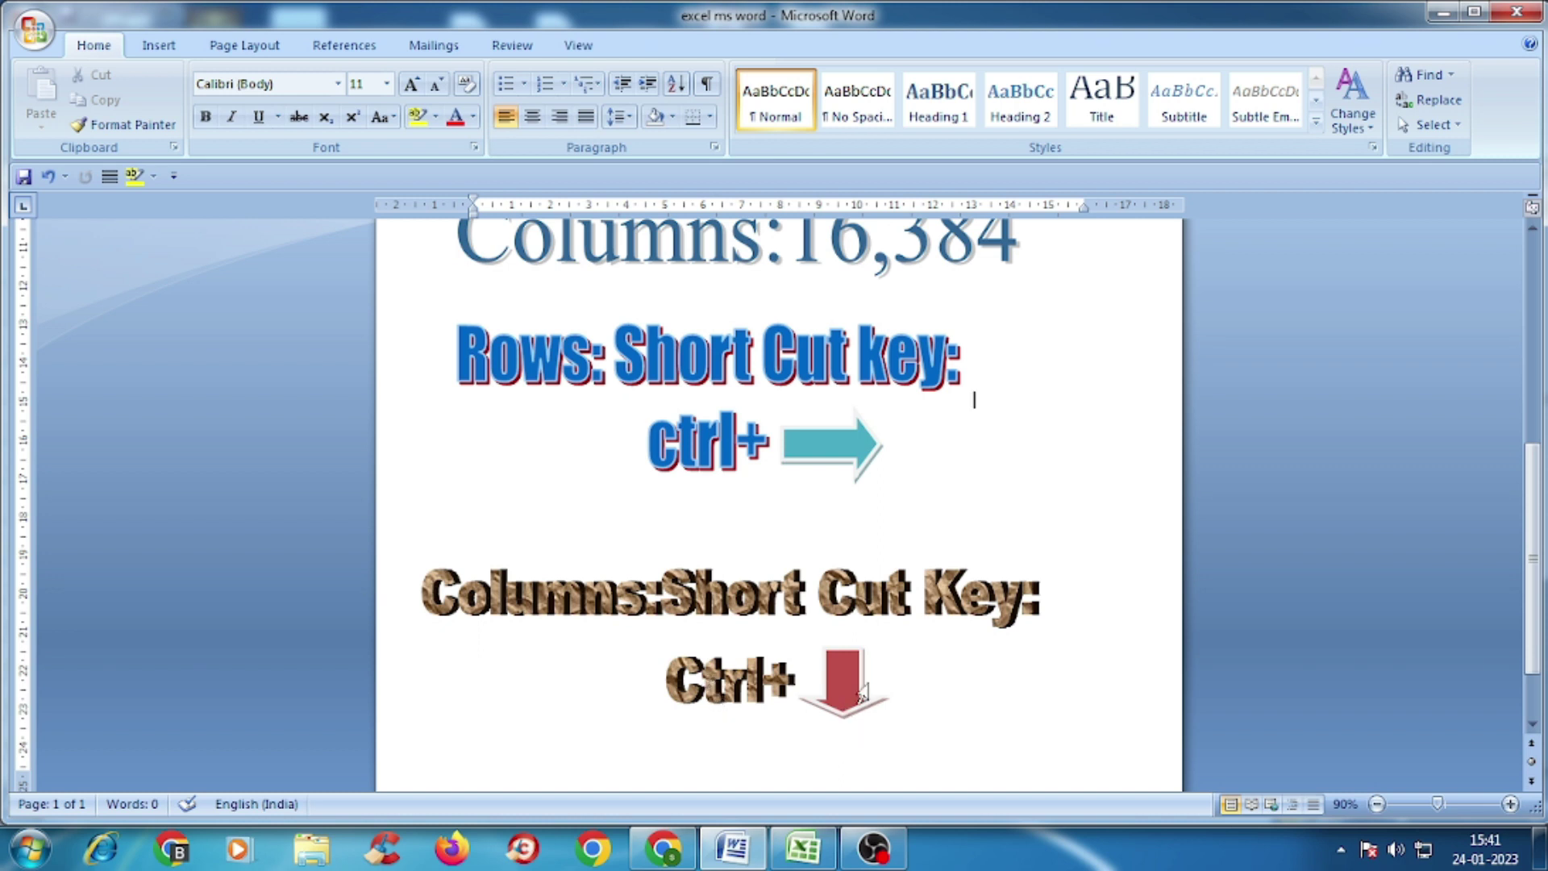
{"action": "scroll", "coordinate": [866, 637], "scroll_direction": "up", "scroll_amount": 2}
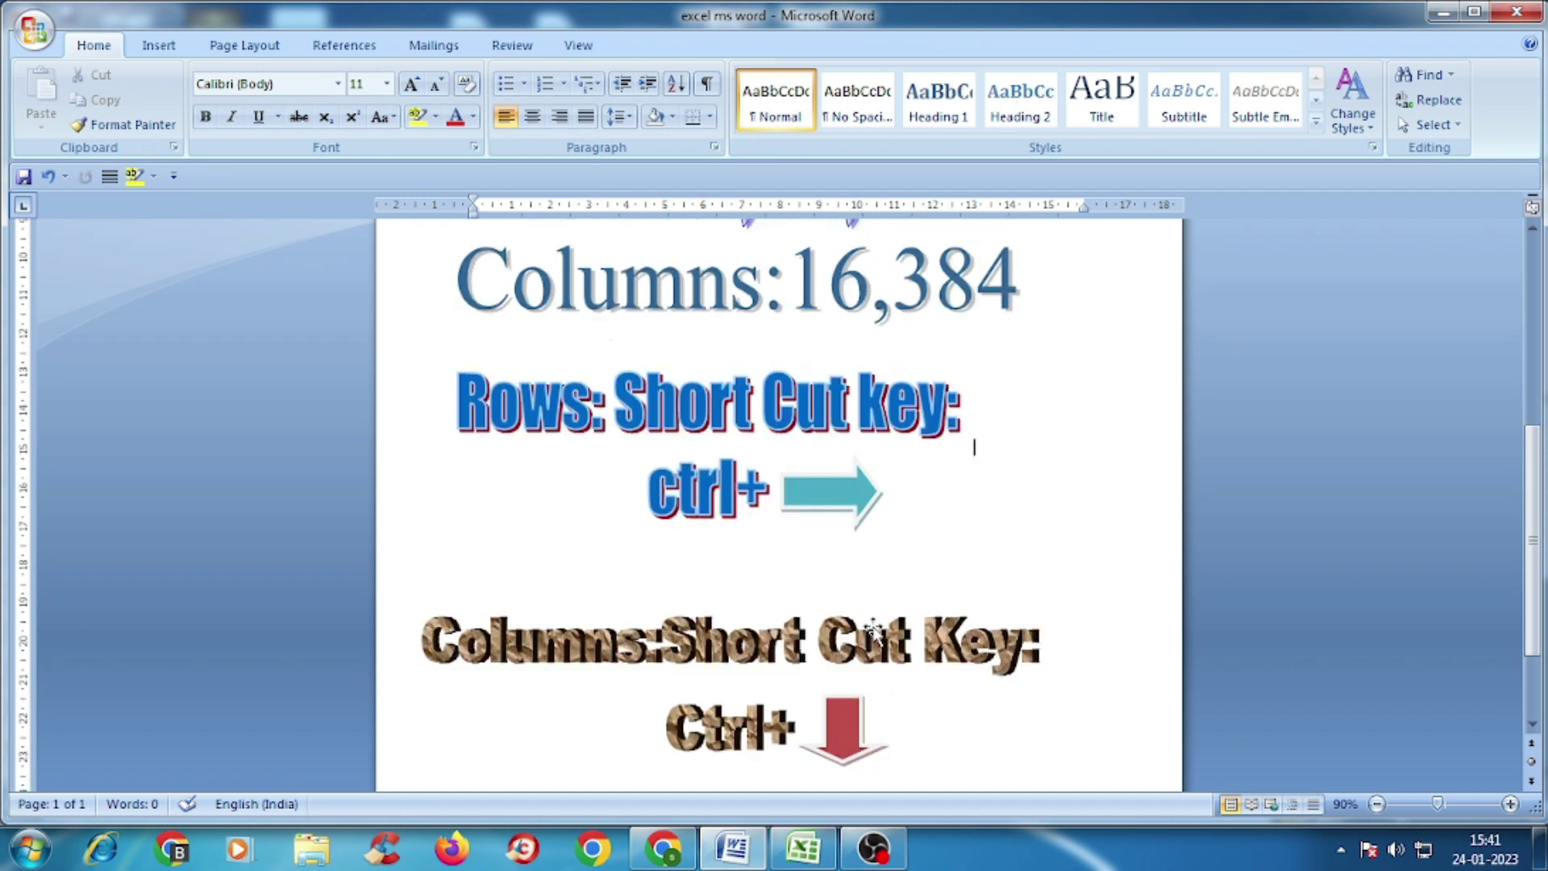
{"action": "scroll", "coordinate": [867, 637], "scroll_direction": "up", "scroll_amount": 3}
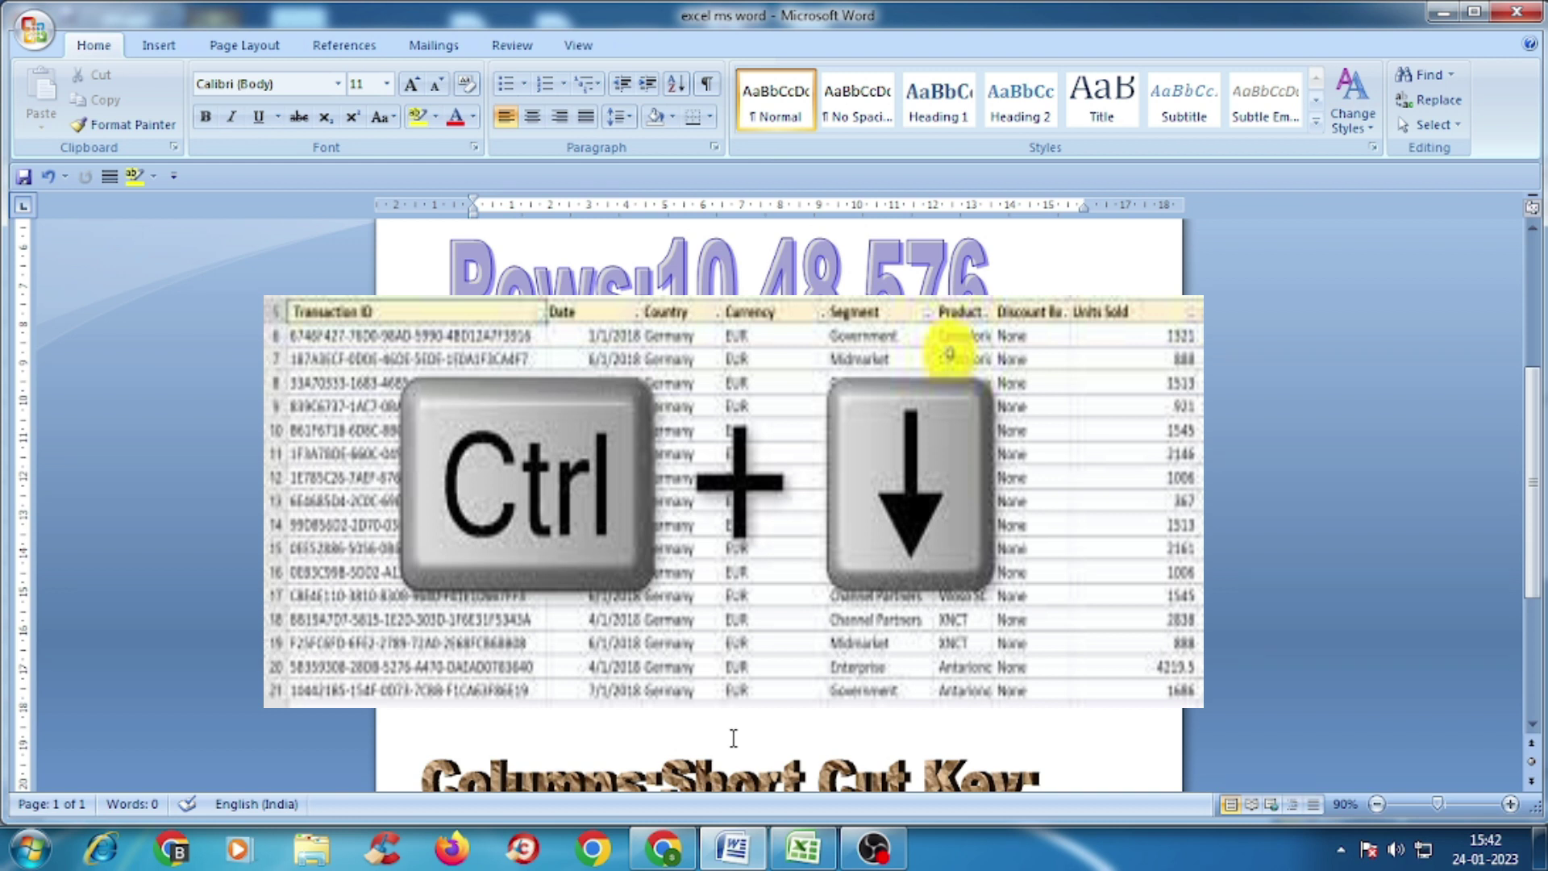
{"action": "scroll", "coordinate": [733, 738], "scroll_direction": "down", "scroll_amount": 1}
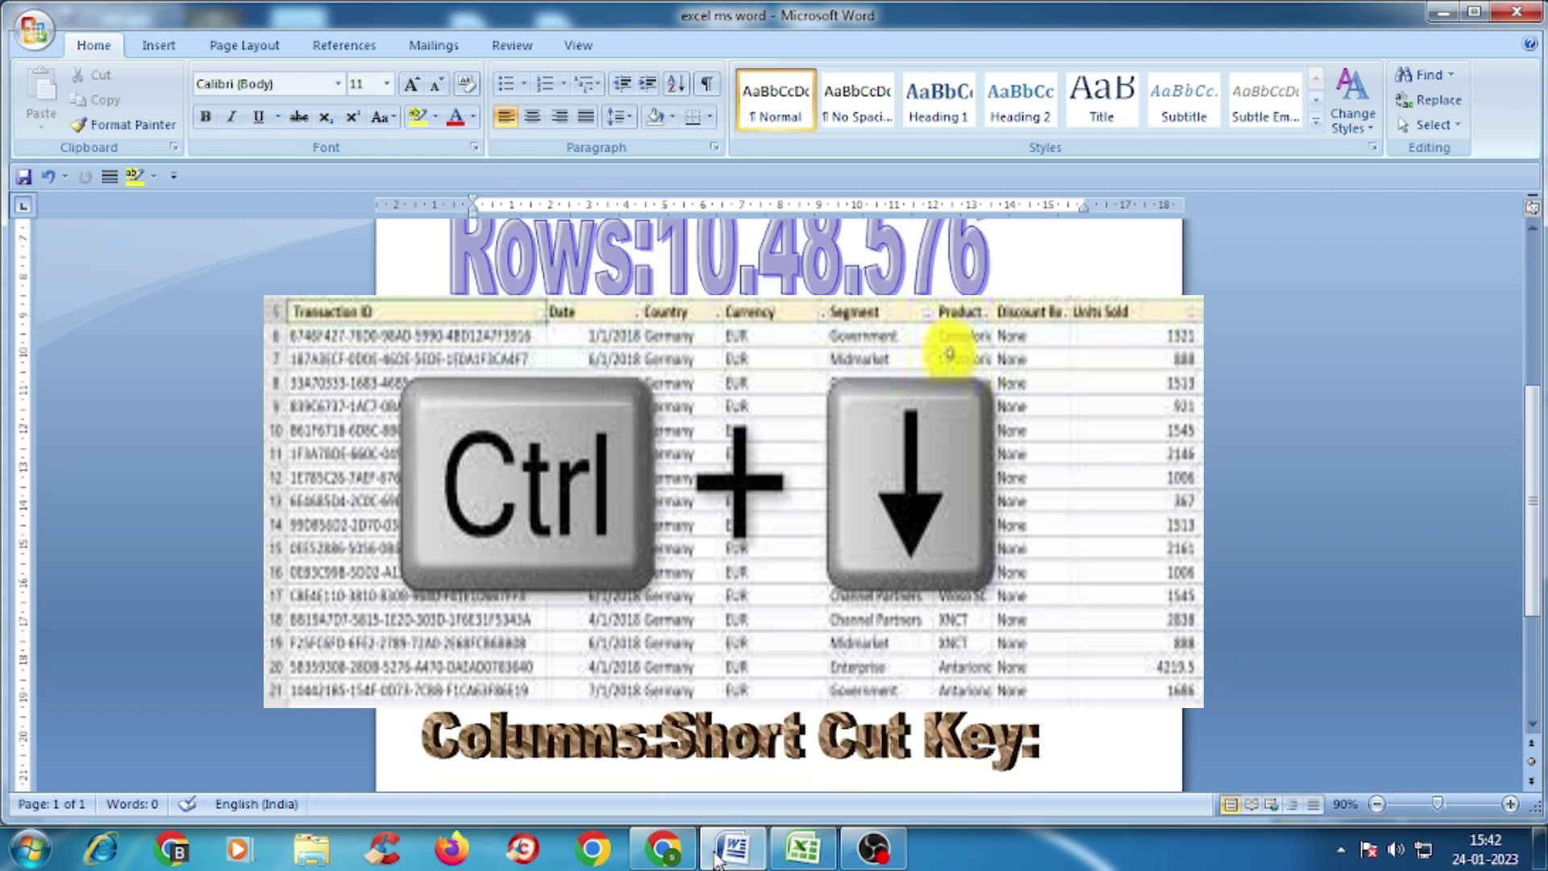
{"action": "left_click", "coordinate": [803, 848]}
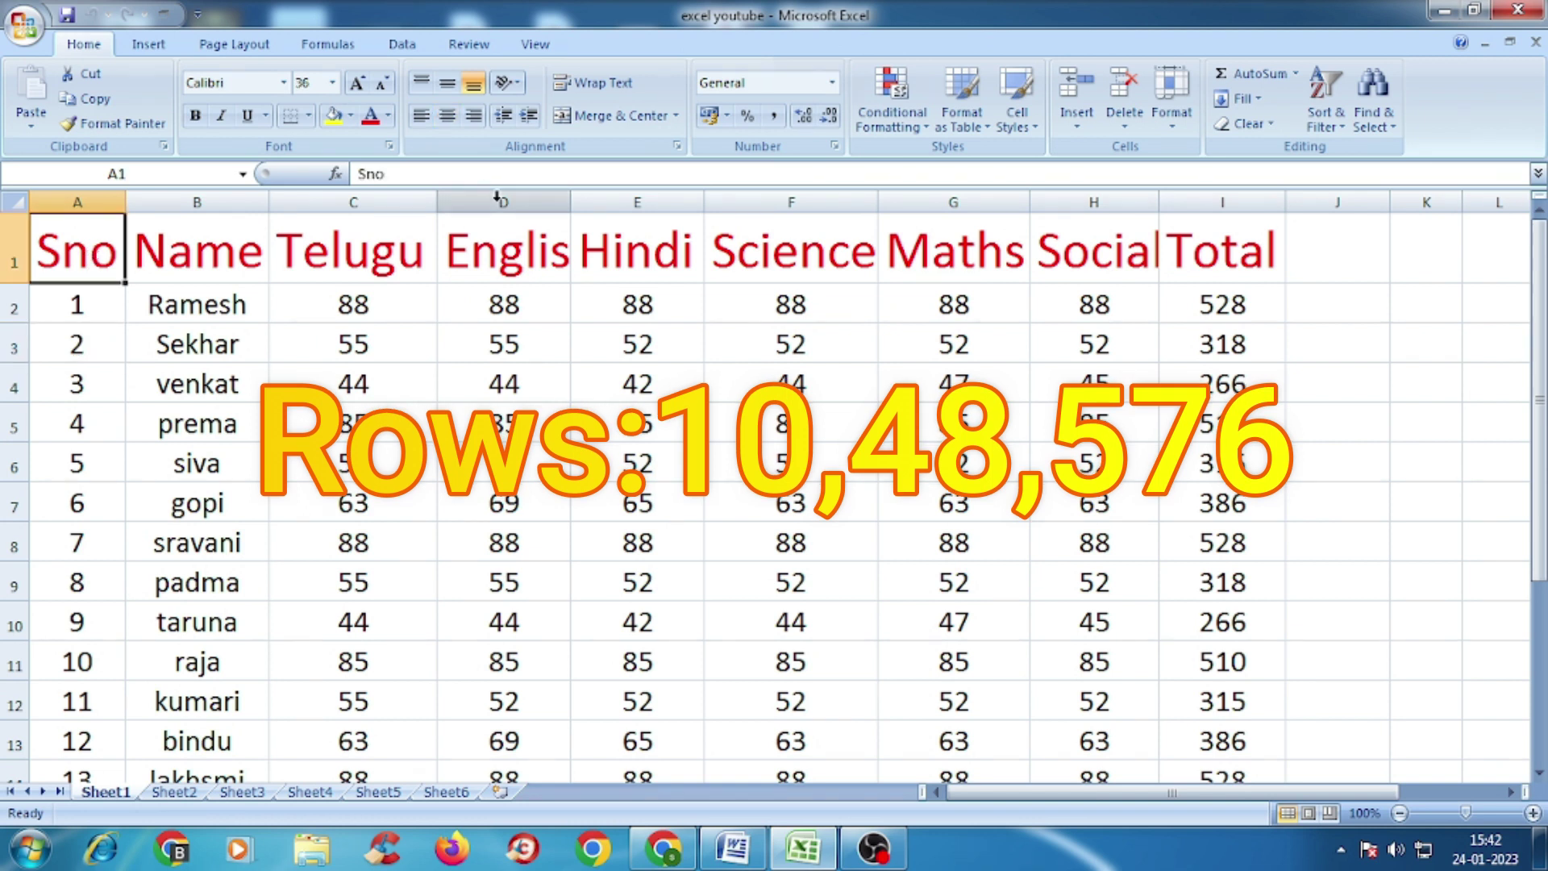
{"action": "key", "text": "ctrl+Down"}
{"action": "key", "text": "ctrl+Down"}
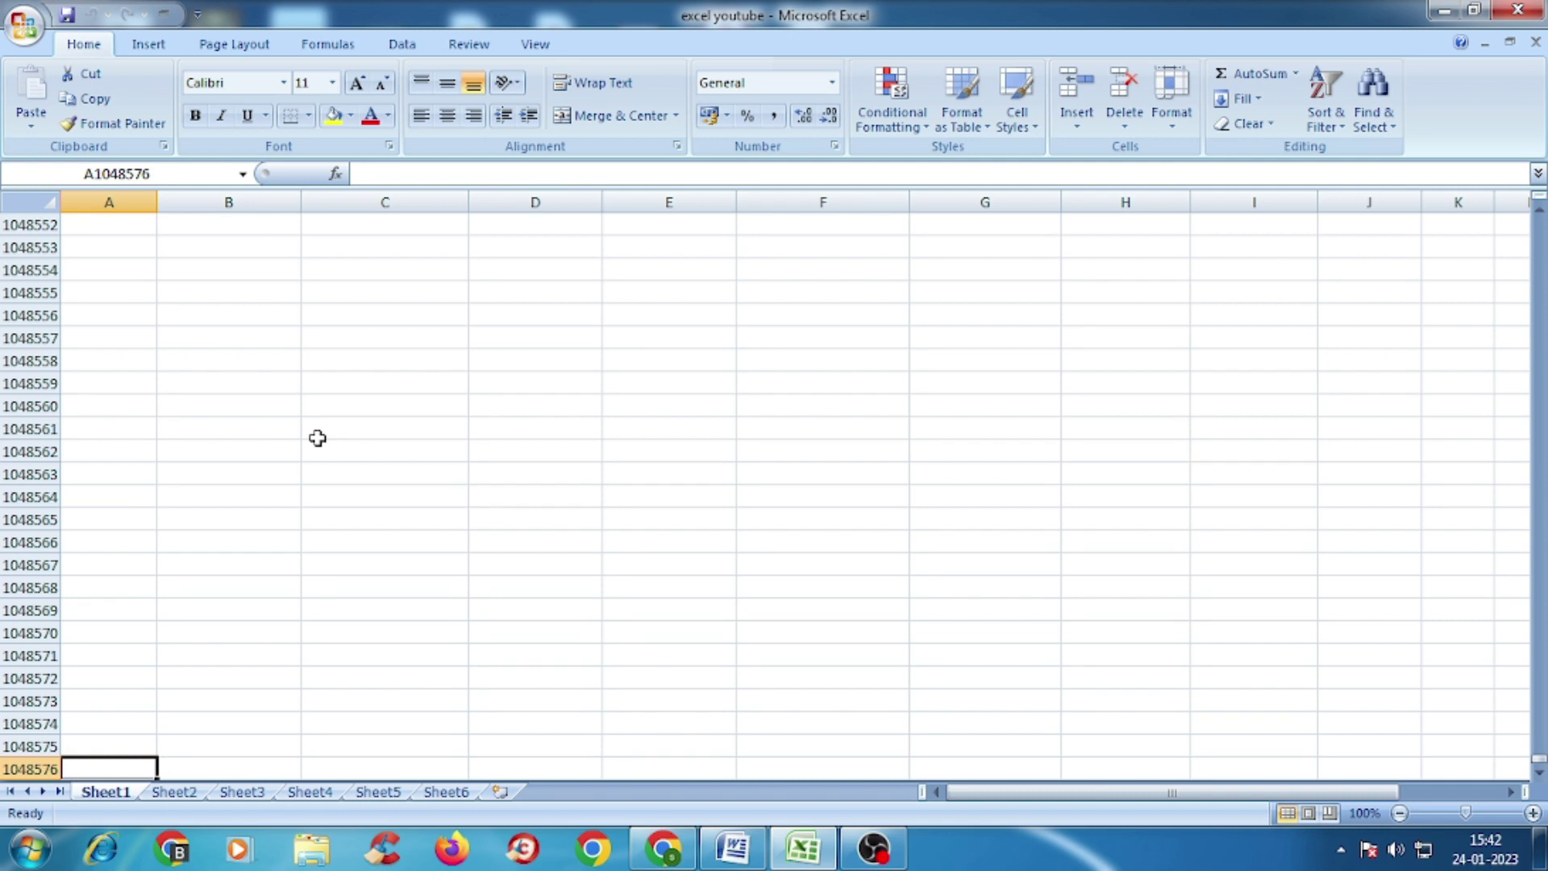
{"action": "key", "text": "ctrl+Up"}
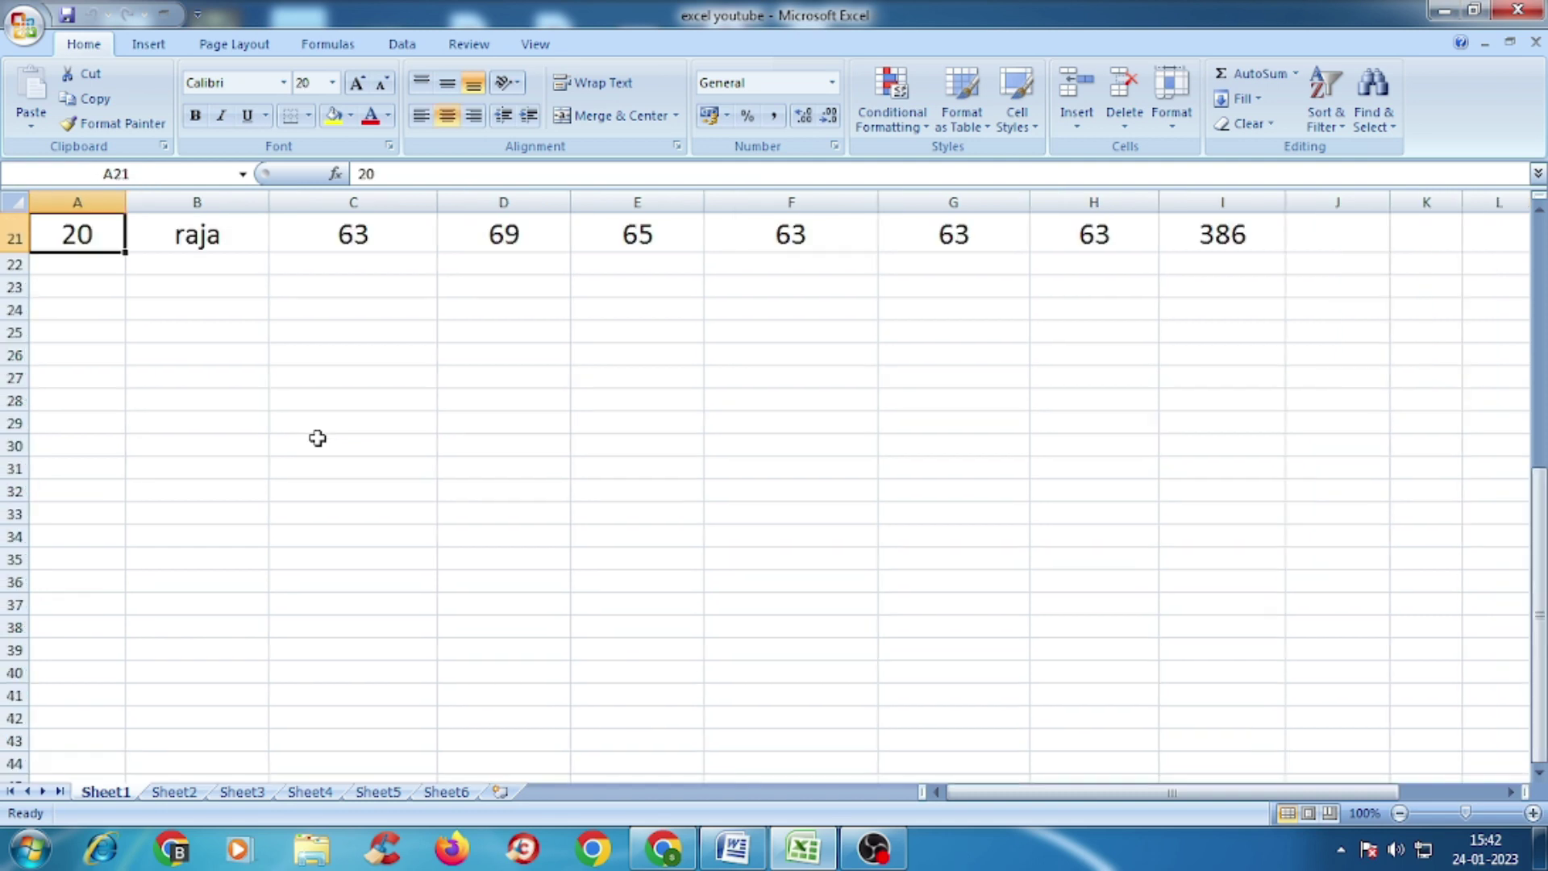
{"action": "key", "text": "ctrl+Up"}
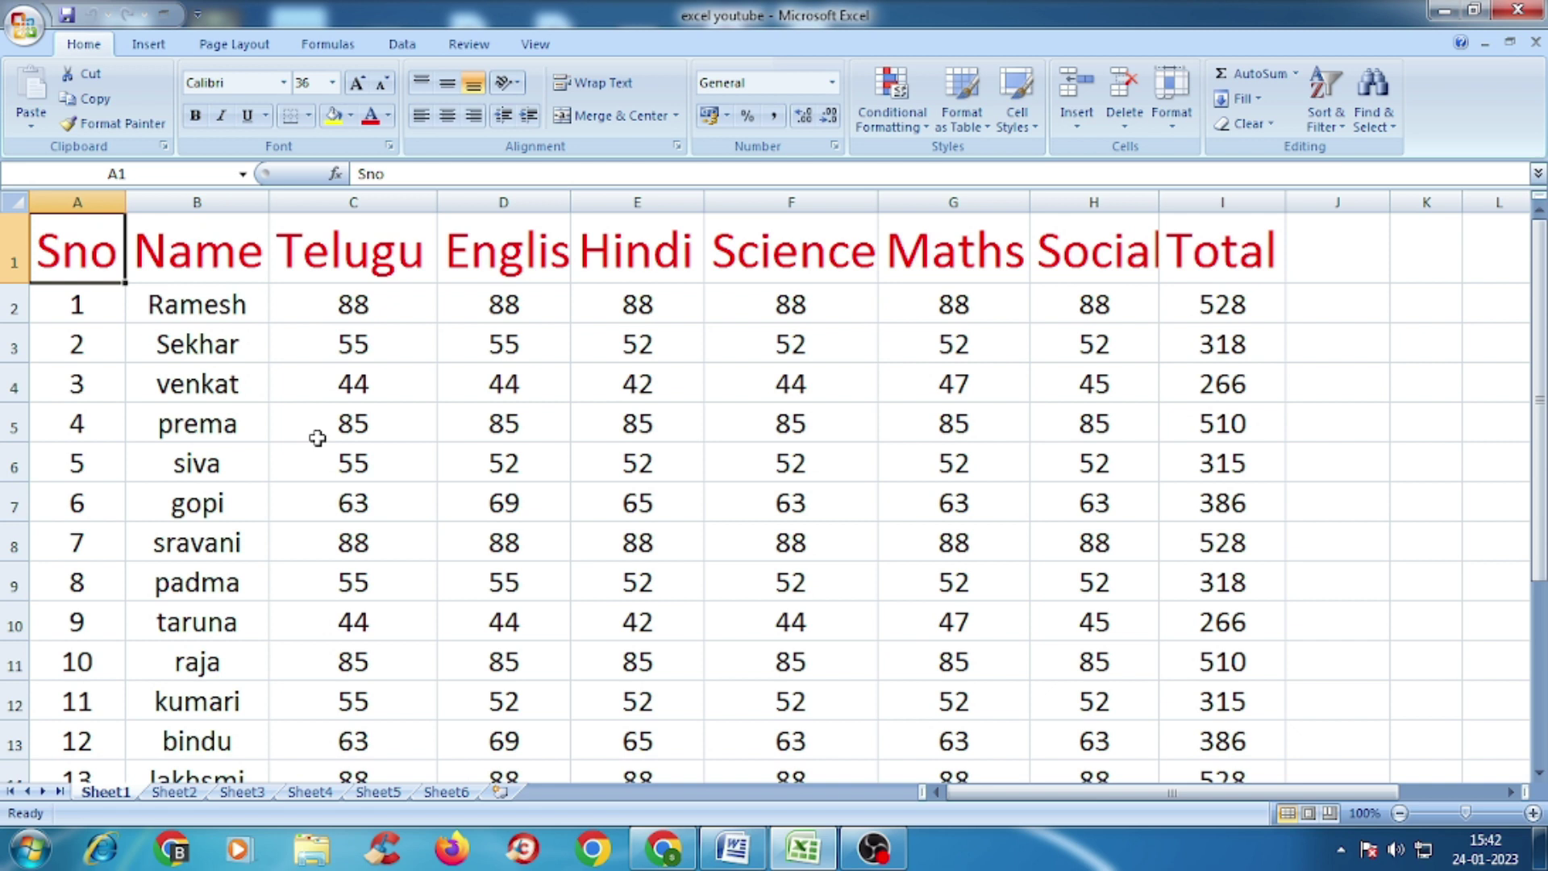
{"action": "left_click", "coordinate": [736, 856]}
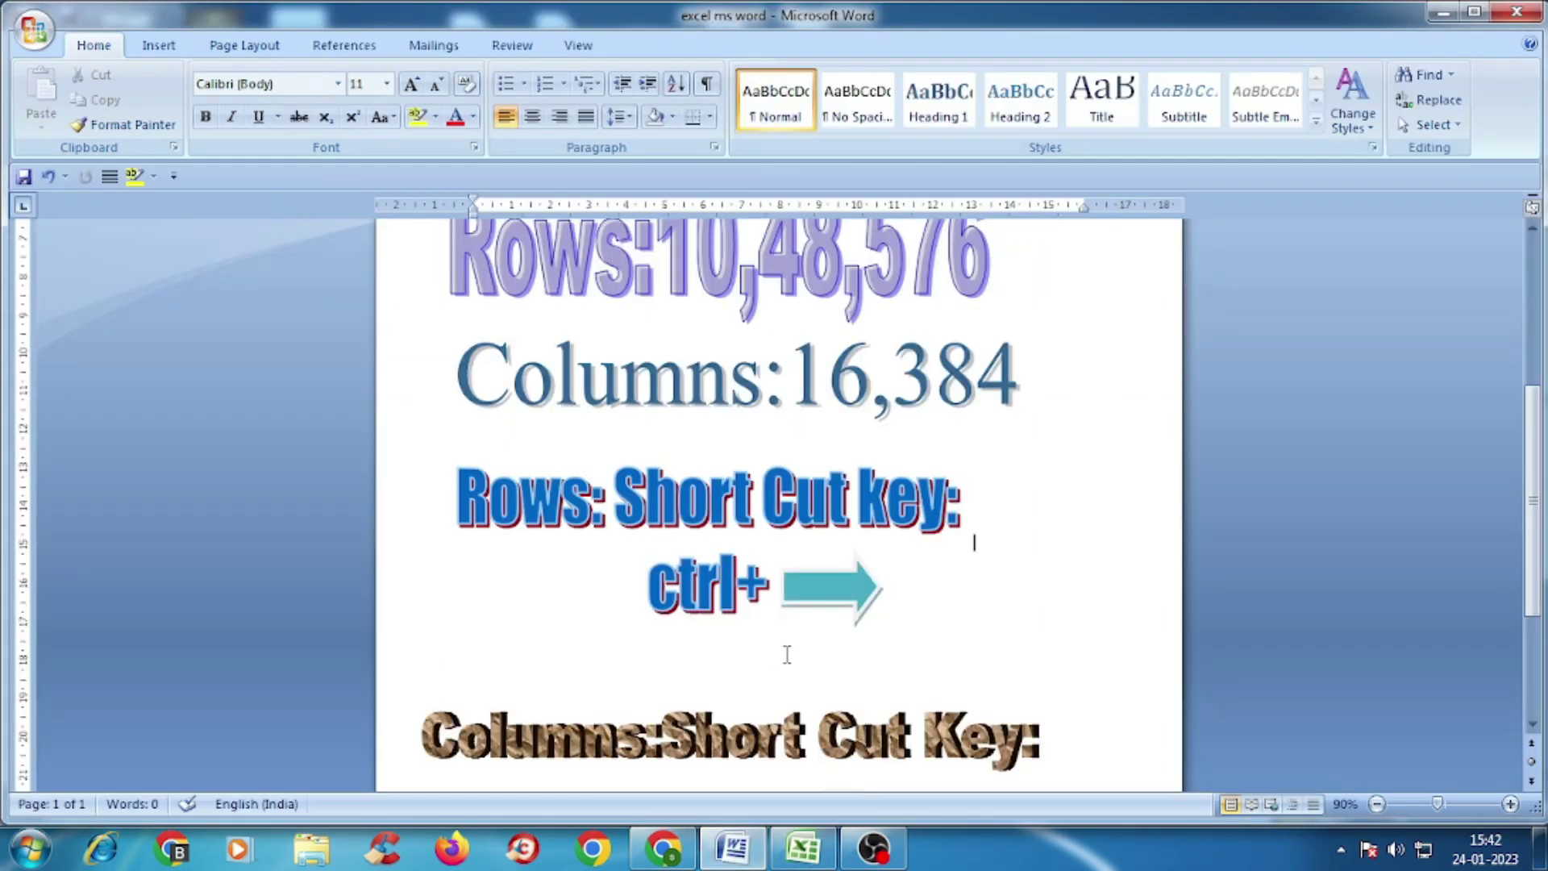
{"action": "scroll", "coordinate": [987, 556], "scroll_direction": "down", "scroll_amount": 2}
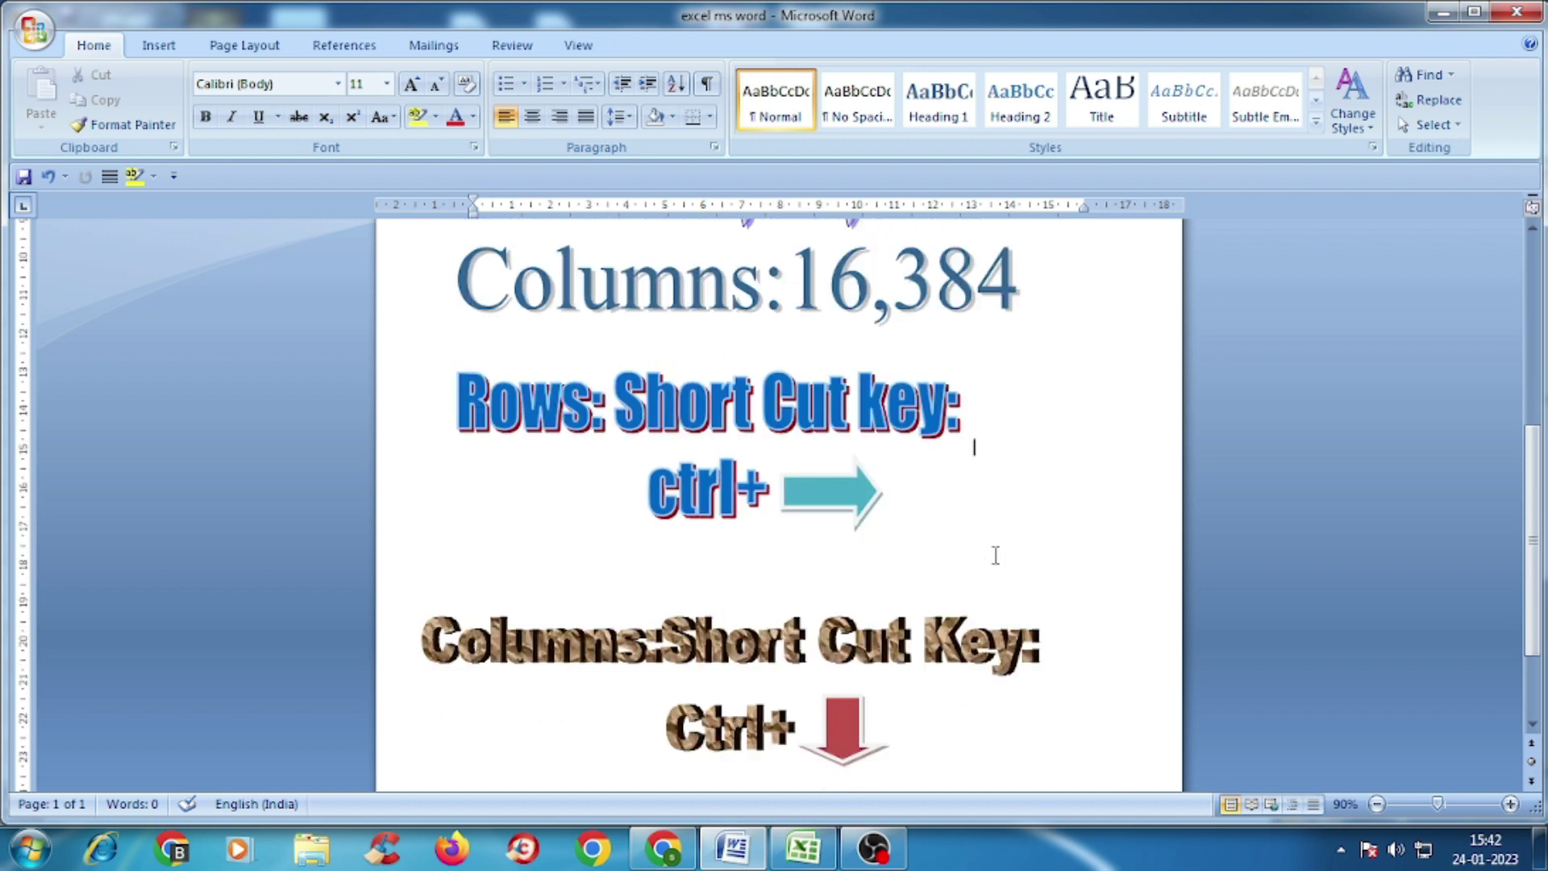
{"action": "scroll", "coordinate": [995, 555], "scroll_direction": "down", "scroll_amount": 2}
{"action": "scroll", "coordinate": [1000, 552], "scroll_direction": "up", "scroll_amount": 4}
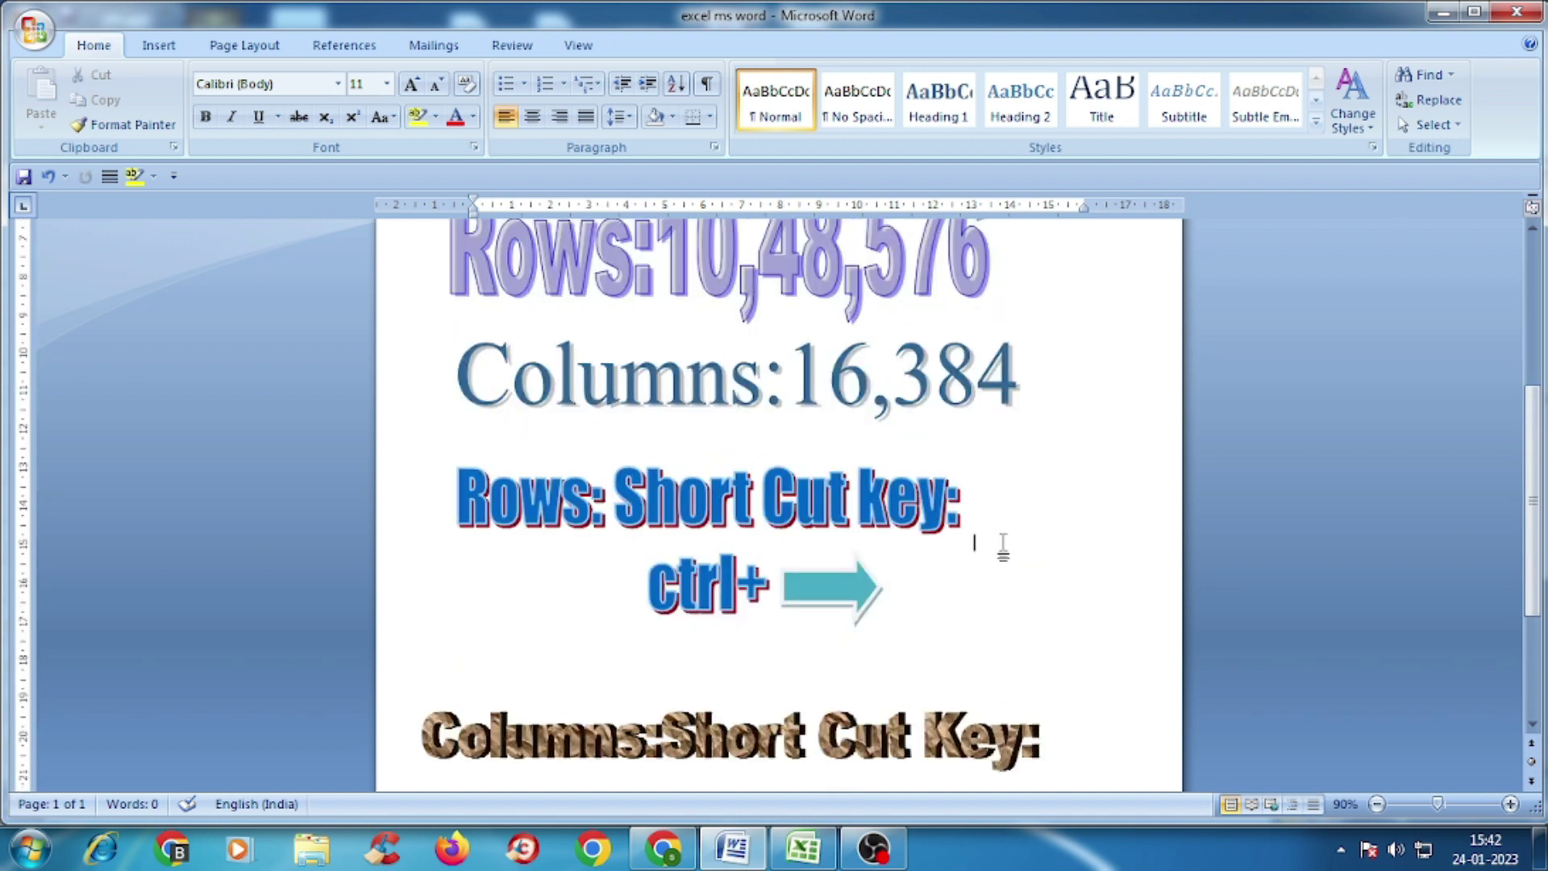
{"action": "scroll", "coordinate": [1003, 548], "scroll_direction": "up", "scroll_amount": 2}
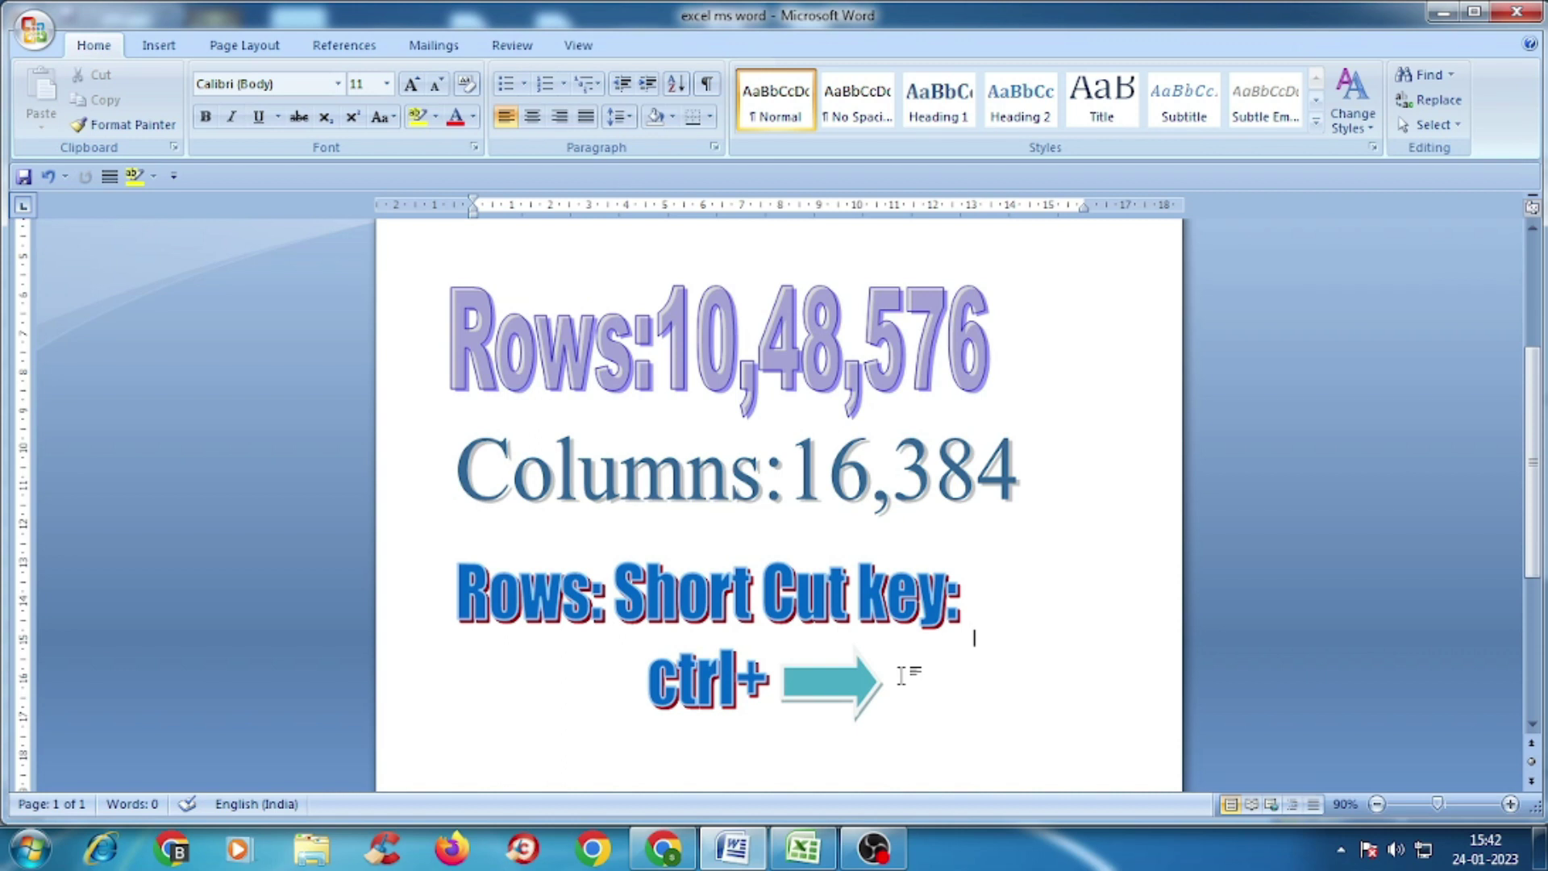
{"action": "left_click", "coordinate": [802, 847]}
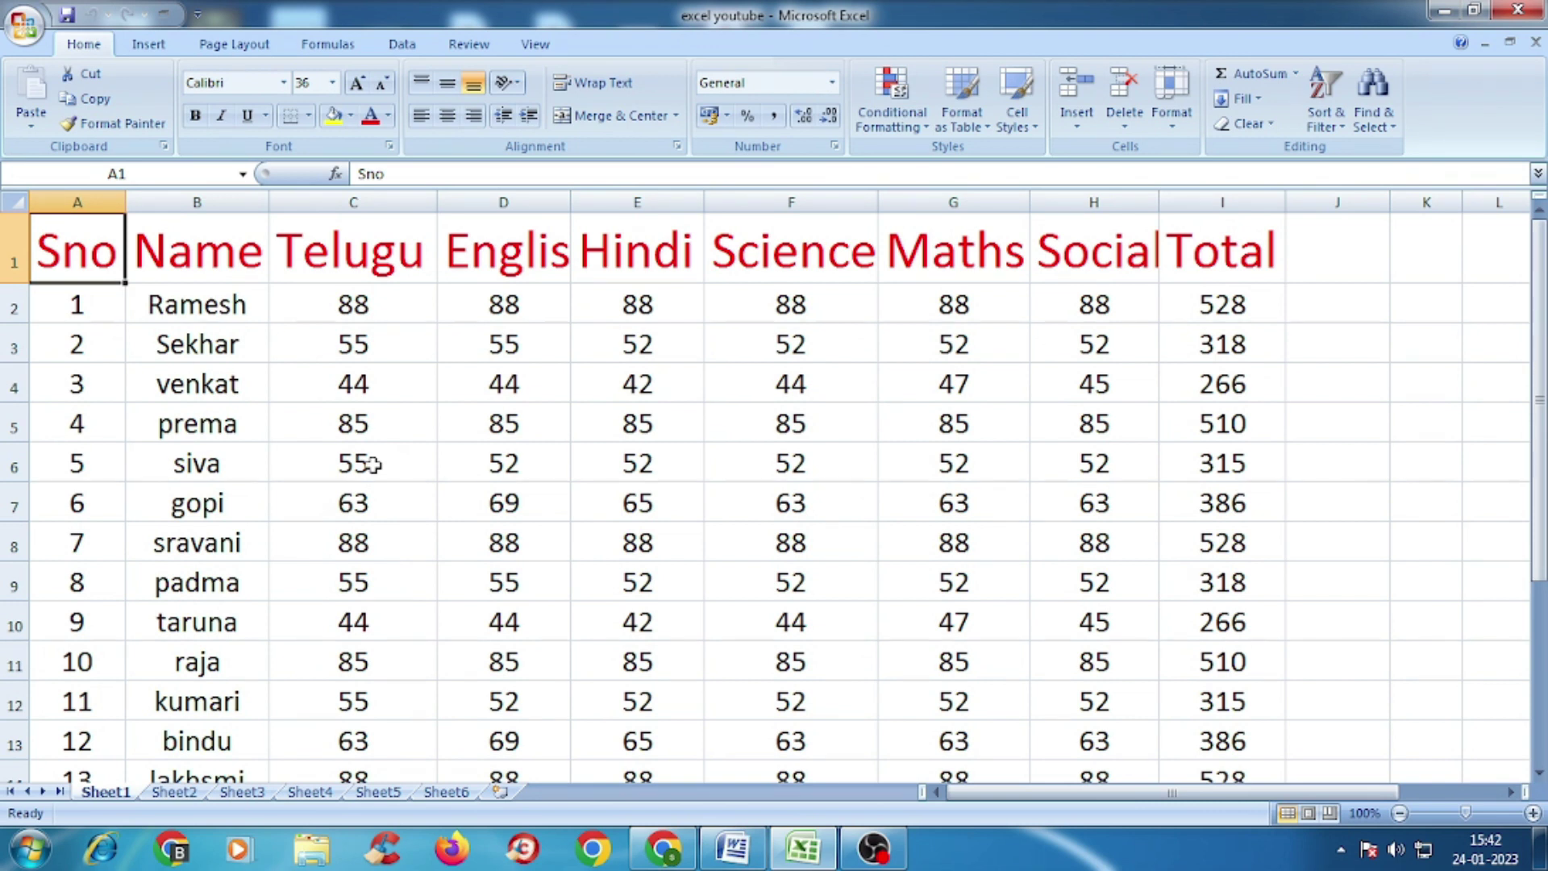
Browse Formulas > More Functions > Engineering, pick IMSIN, then cancel its Function Arguments dialog
{"action": "left_click", "coordinate": [328, 44]}
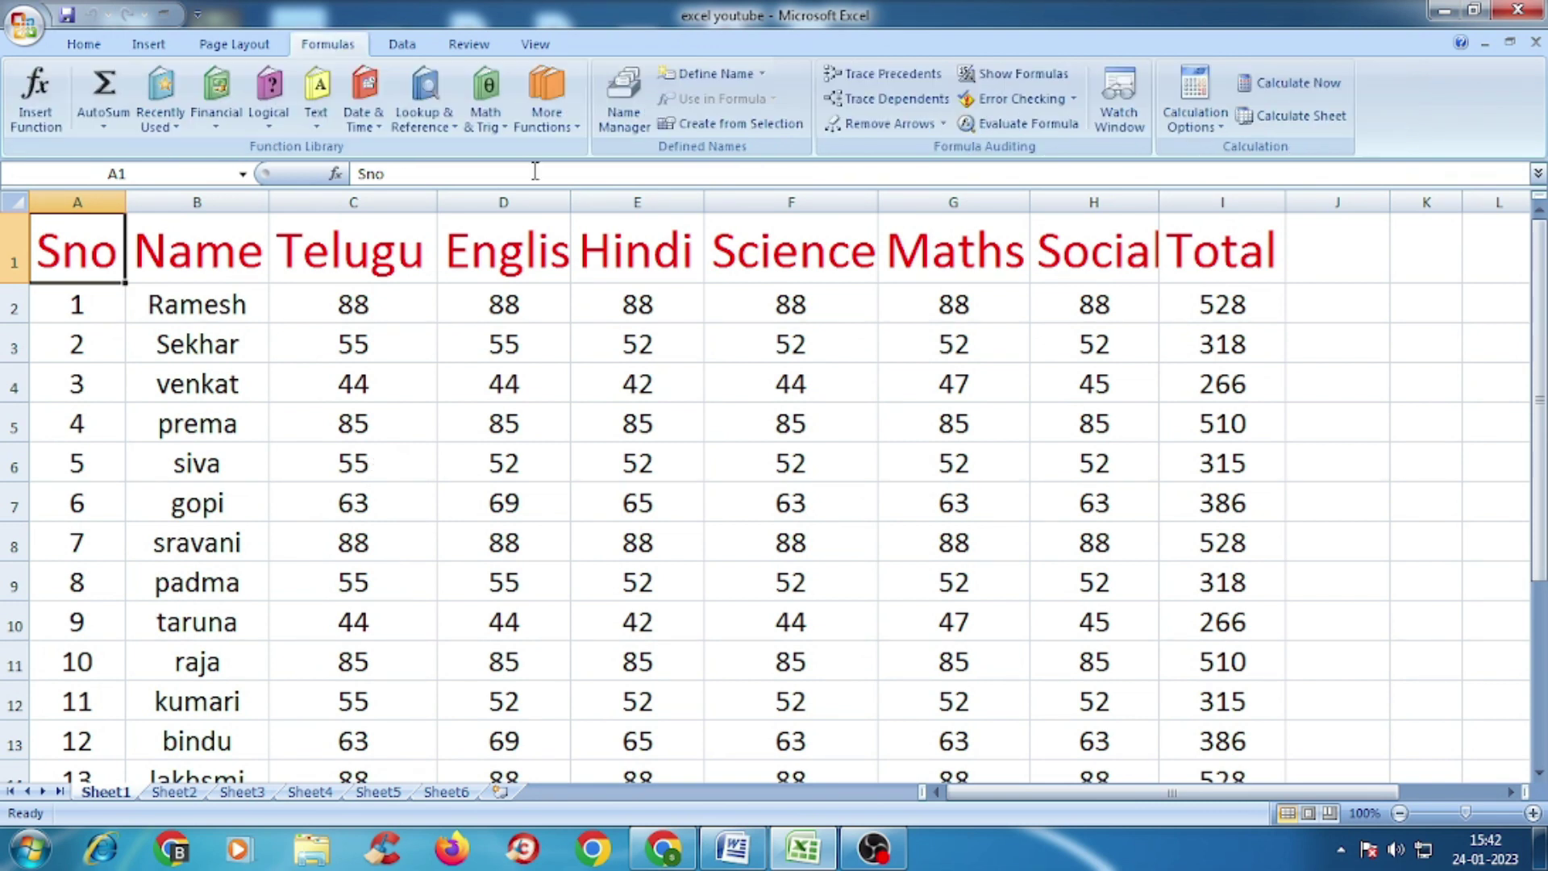
{"action": "left_click", "coordinate": [498, 135]}
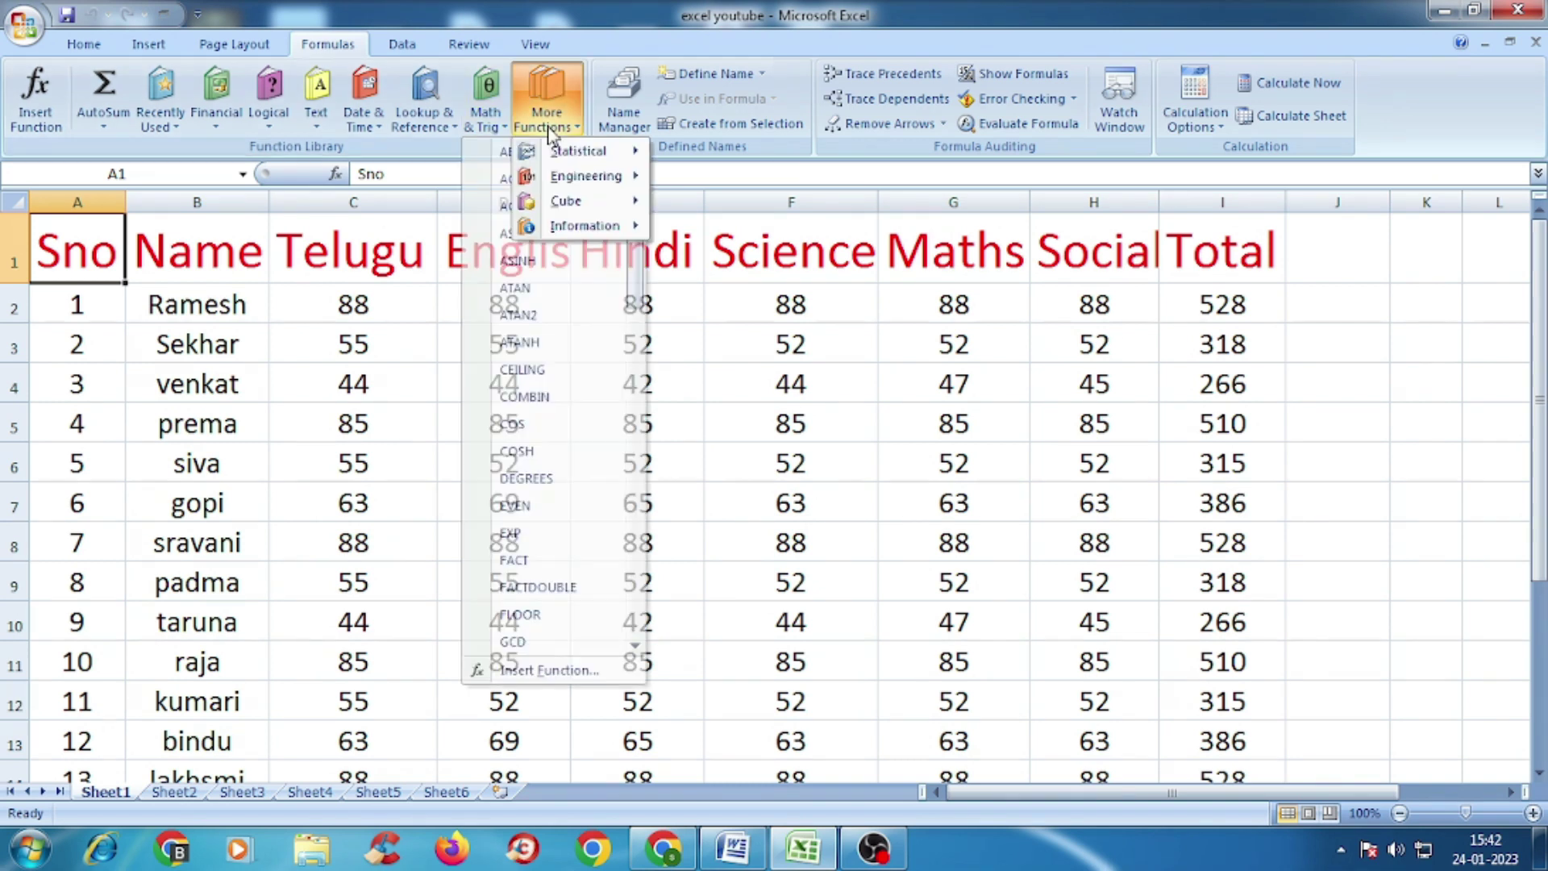
{"action": "mouse_move", "coordinate": [585, 176]}
{"action": "scroll", "coordinate": [791, 287], "scroll_direction": "down", "scroll_amount": 7}
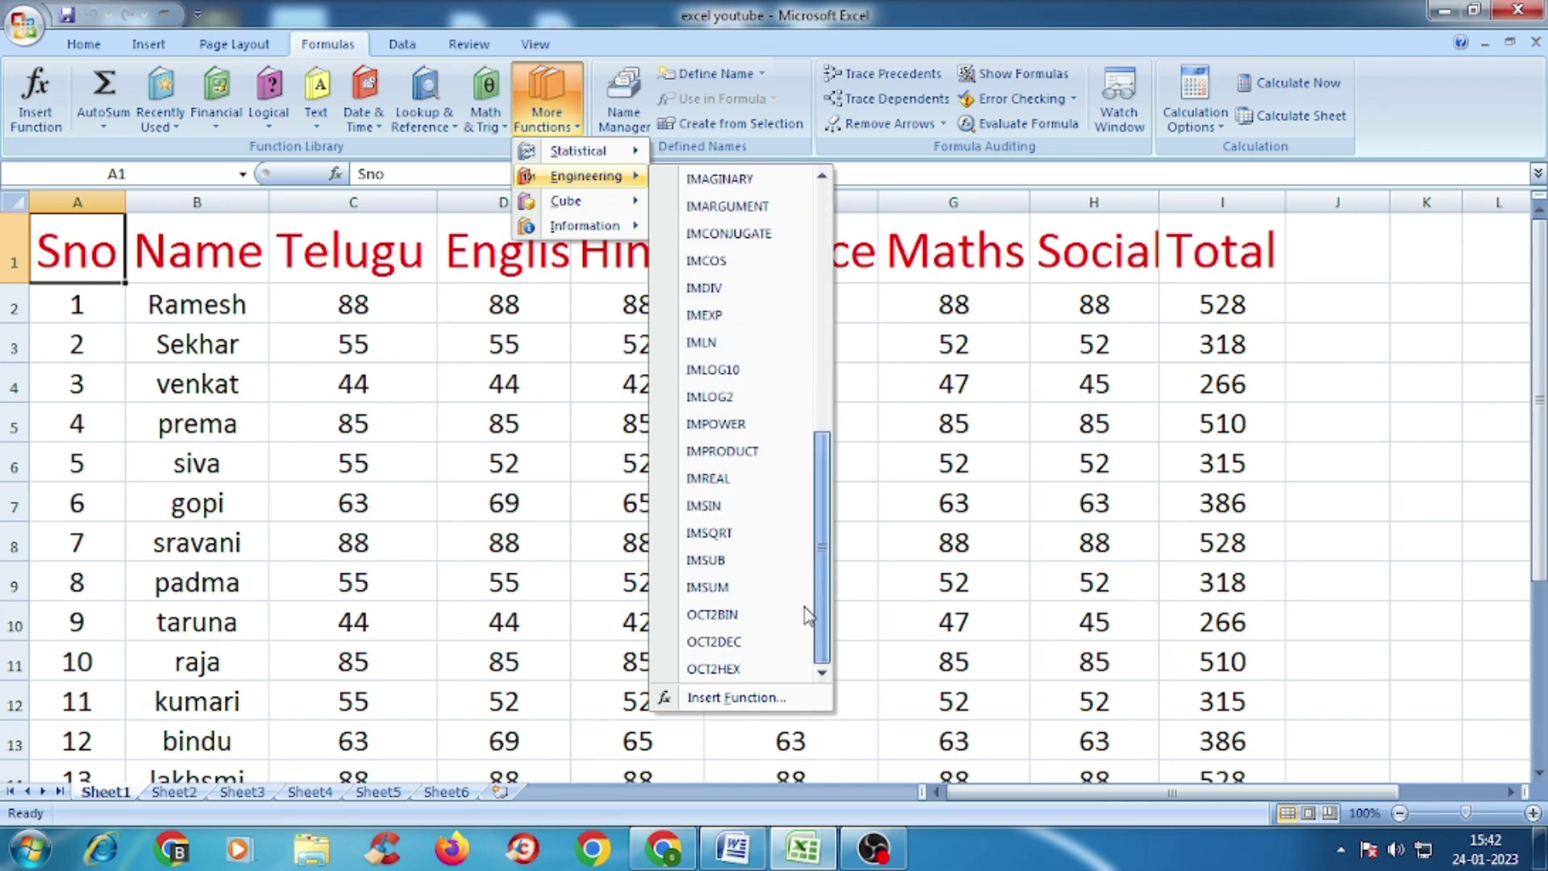
{"action": "left_click", "coordinate": [703, 505]}
{"action": "left_click", "coordinate": [1062, 486]}
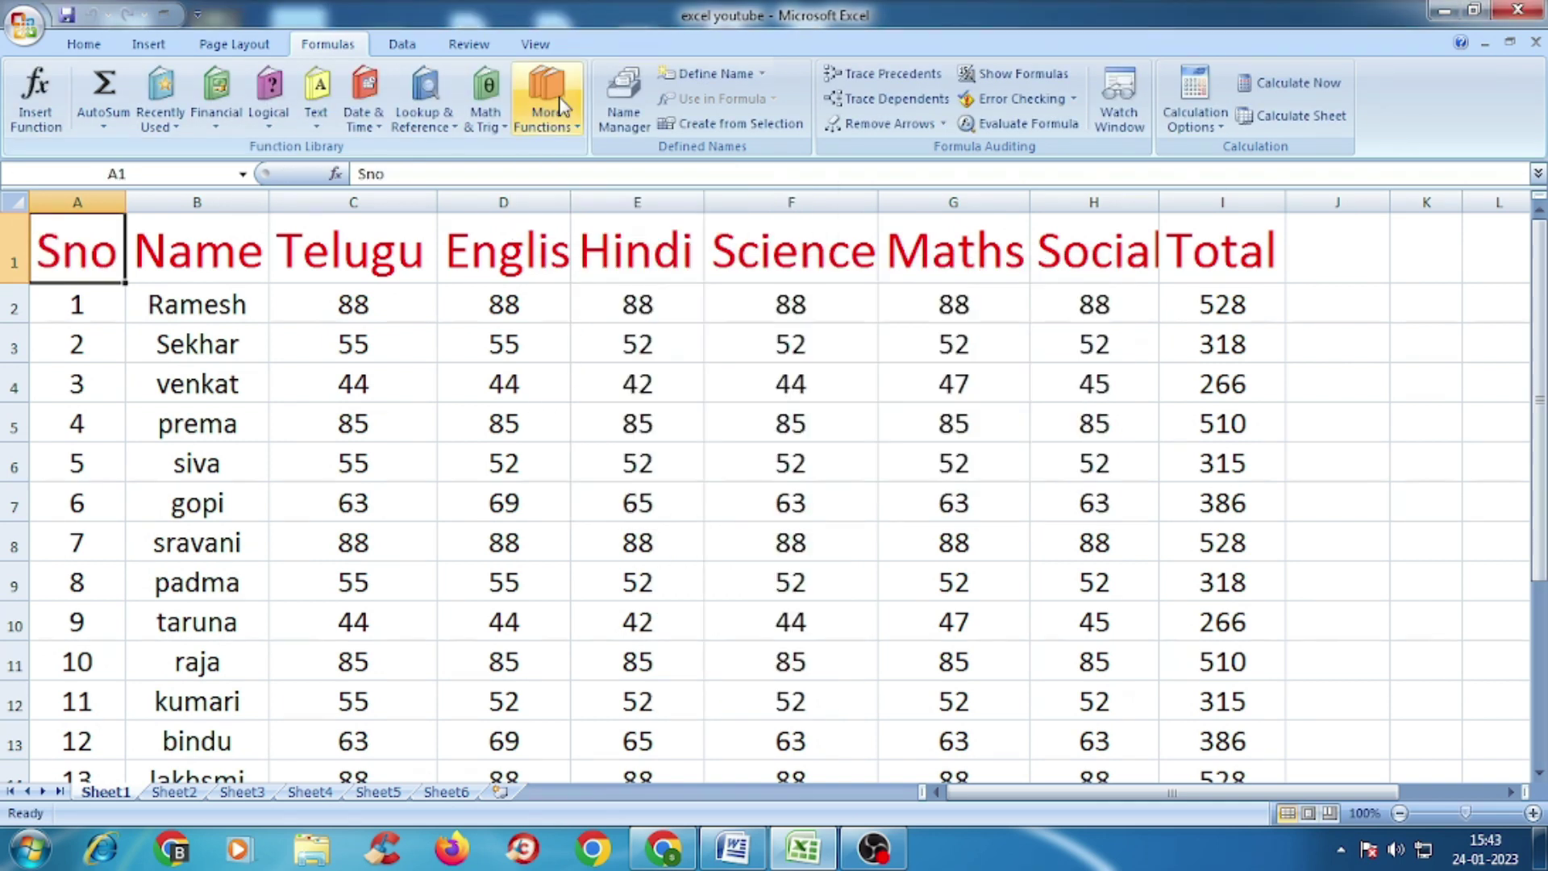
Show the Insert tab's chart and picture options, then scroll the ribbon tabs back toward Home
{"action": "left_click", "coordinate": [159, 44]}
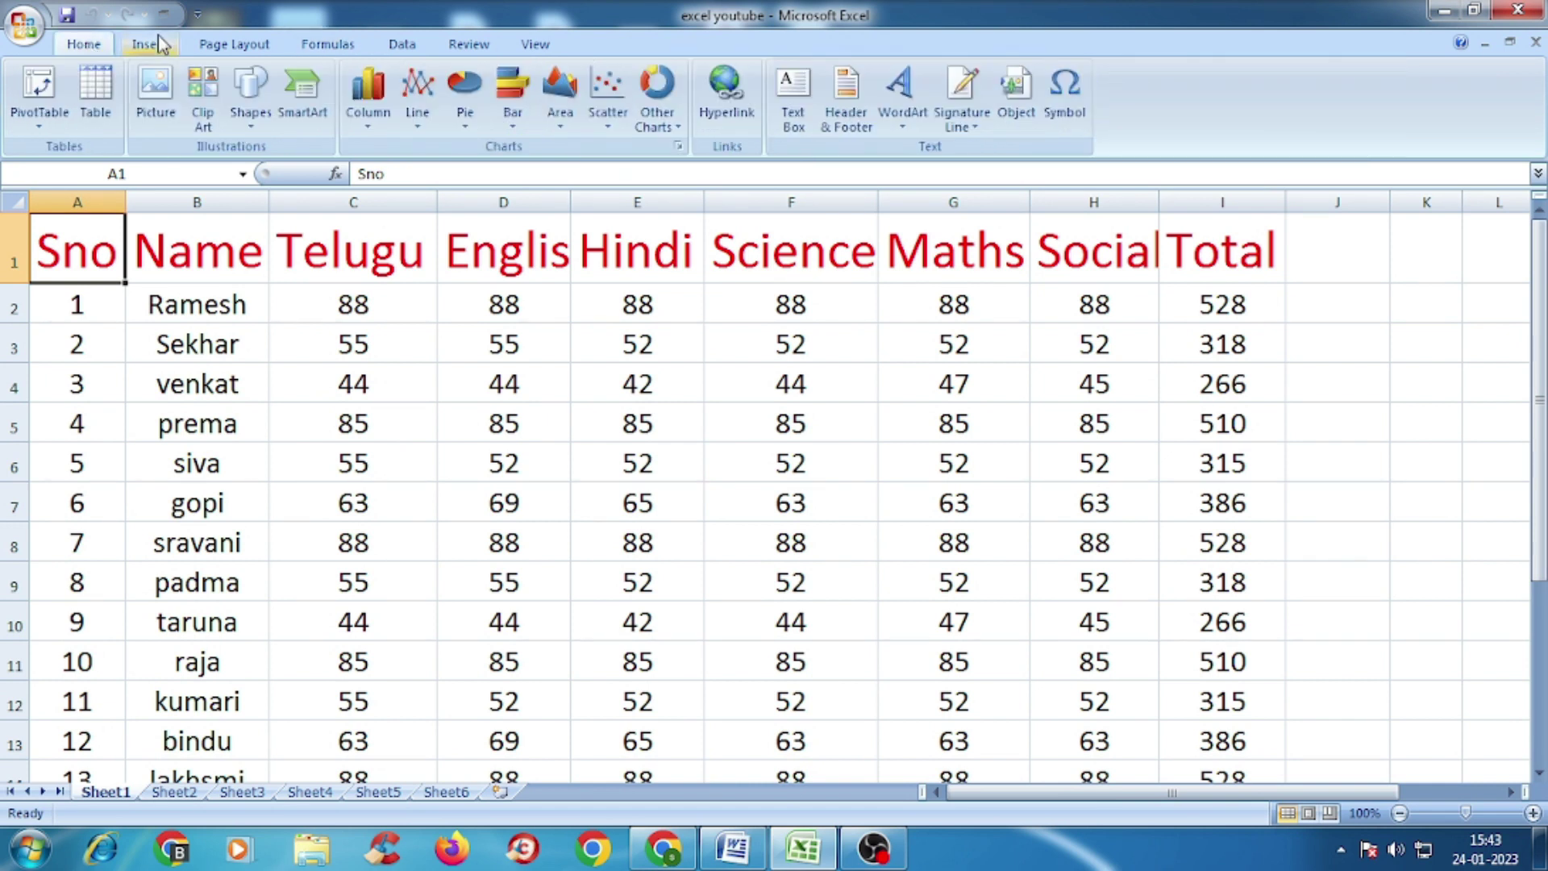
{"action": "scroll", "coordinate": [159, 45], "scroll_direction": "down", "scroll_amount": 2}
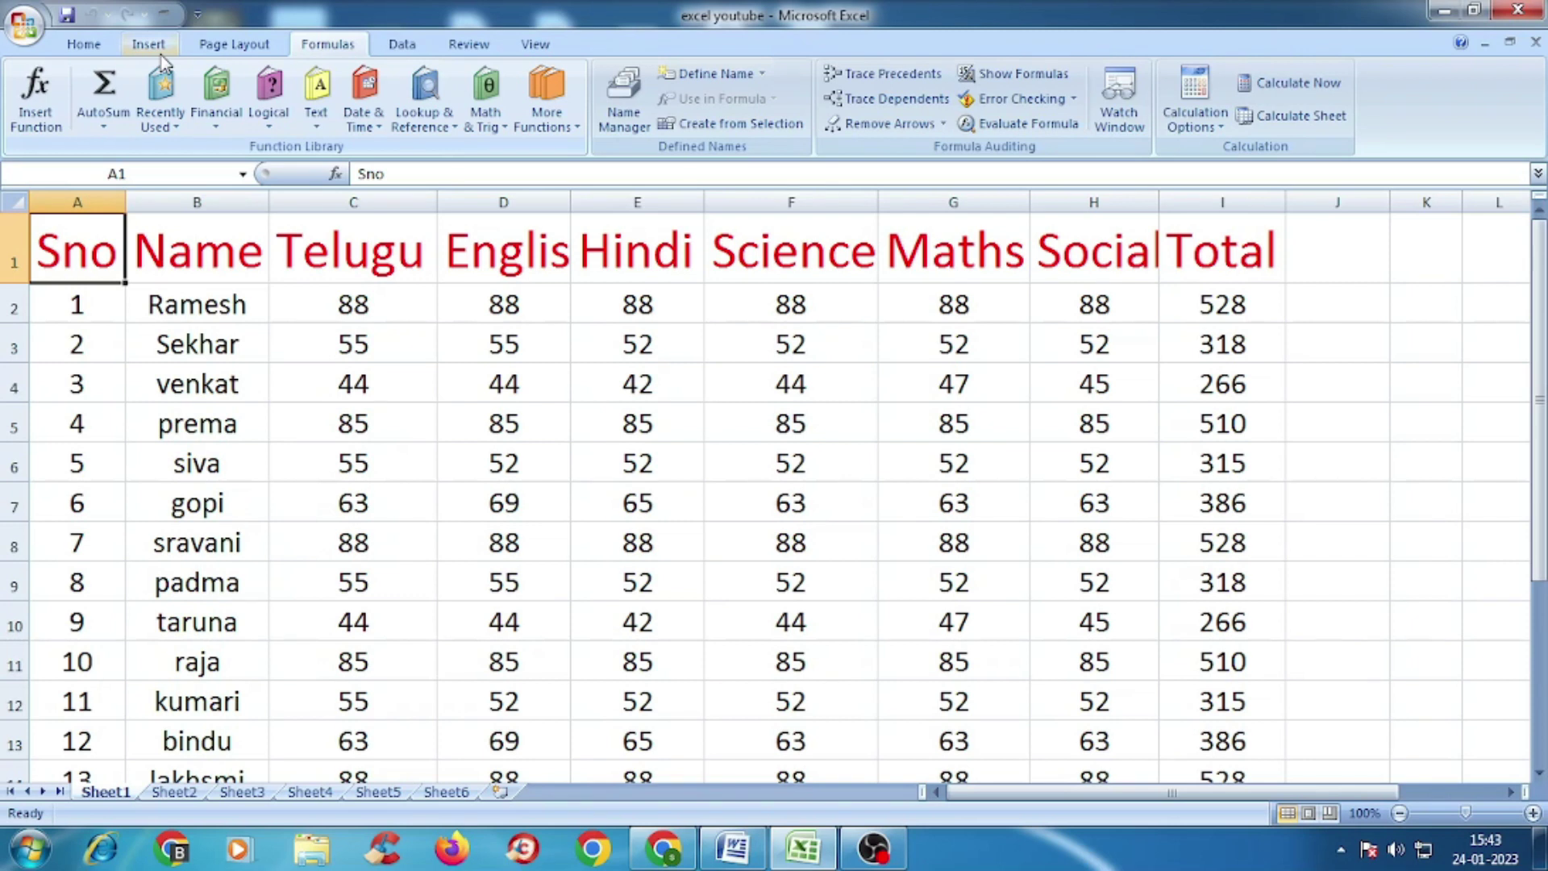
{"action": "scroll", "coordinate": [145, 53], "scroll_direction": "up", "scroll_amount": 3}
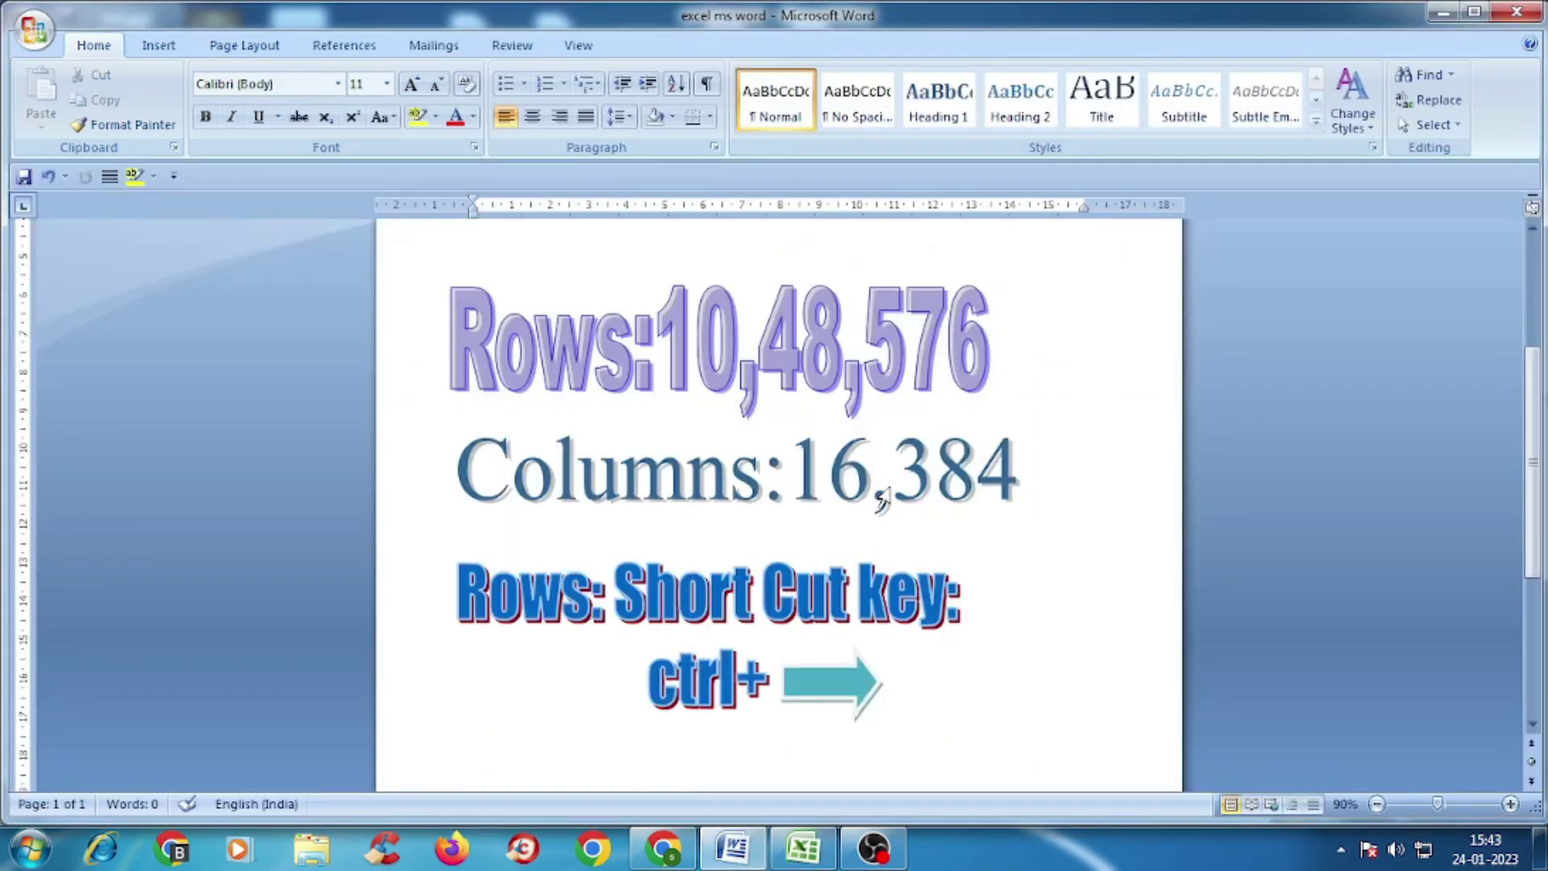
Scroll through the Word notes showing Rows:10,48,576 and Columns:16,384
{"action": "scroll", "coordinate": [991, 537], "scroll_direction": "down", "scroll_amount": 2}
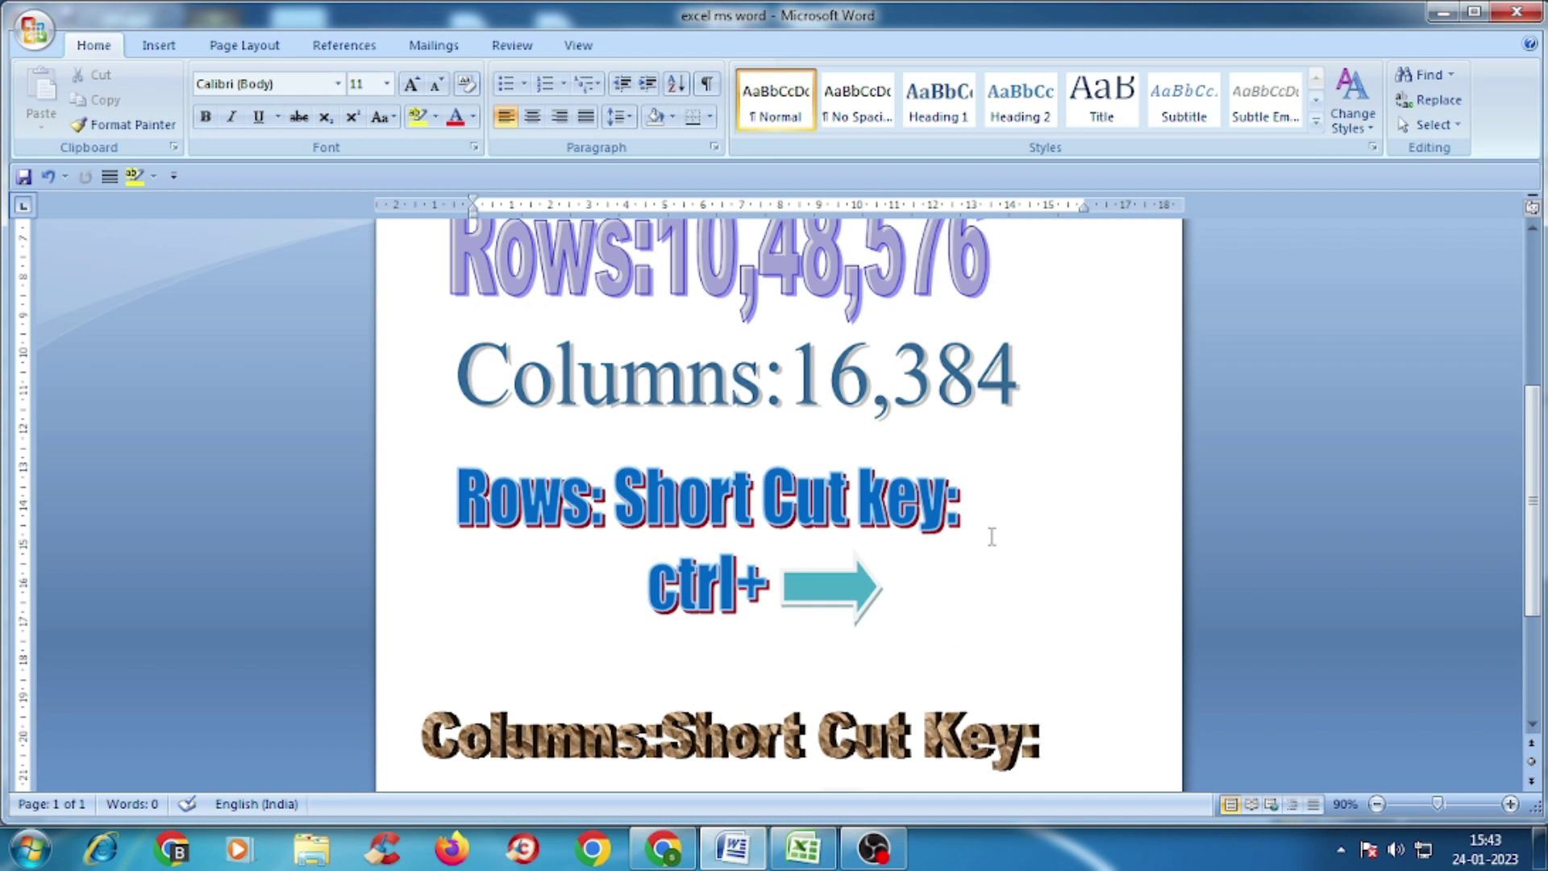
{"action": "scroll", "coordinate": [992, 537], "scroll_direction": "up", "scroll_amount": 3}
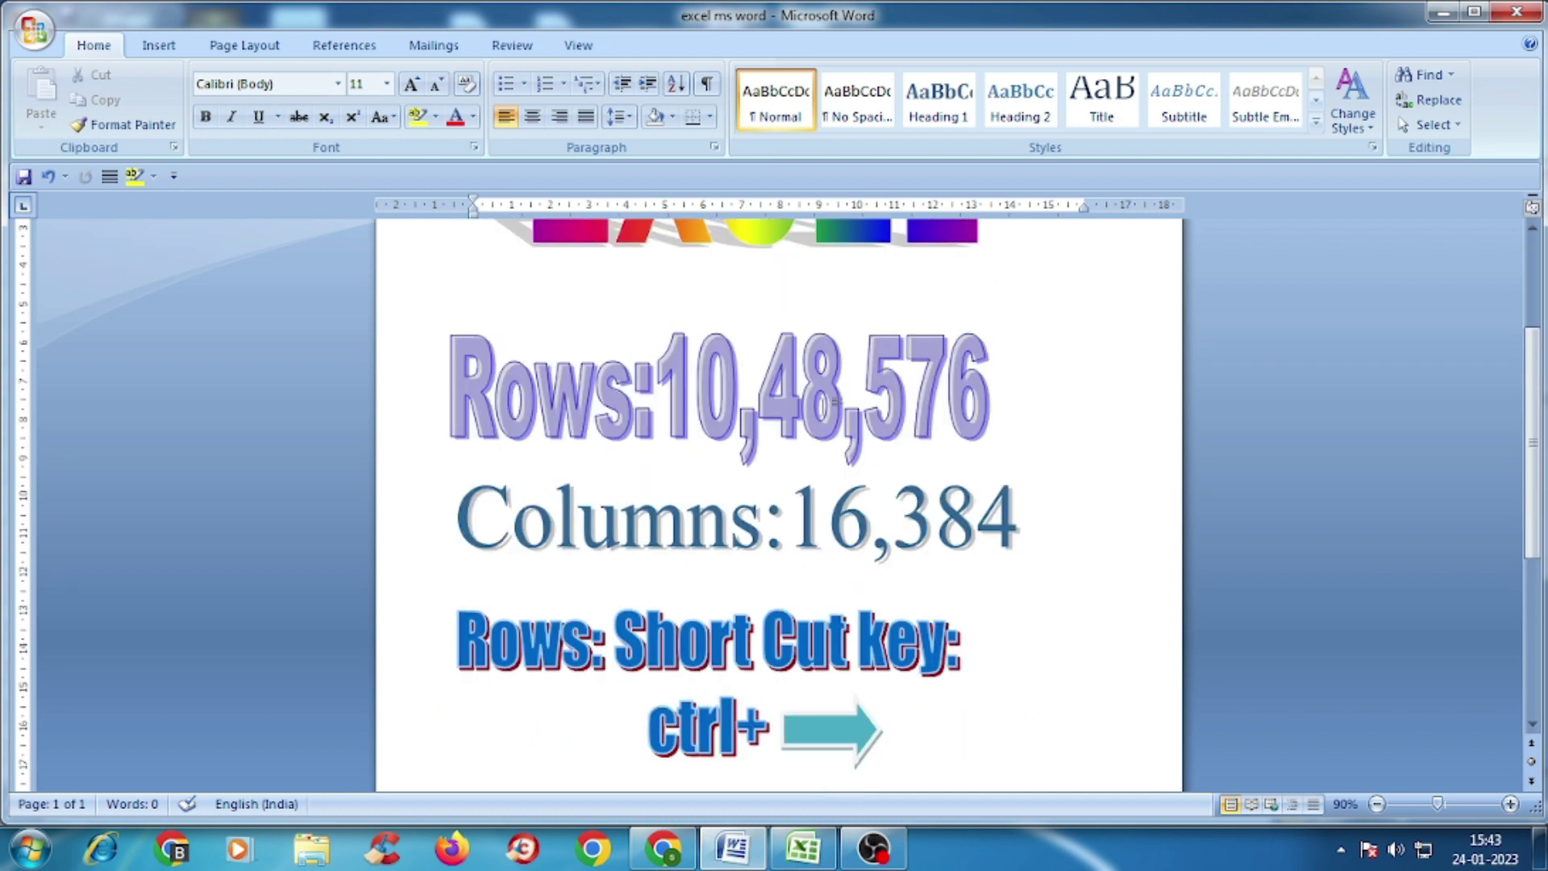
{"action": "key", "text": "alt+Tab"}
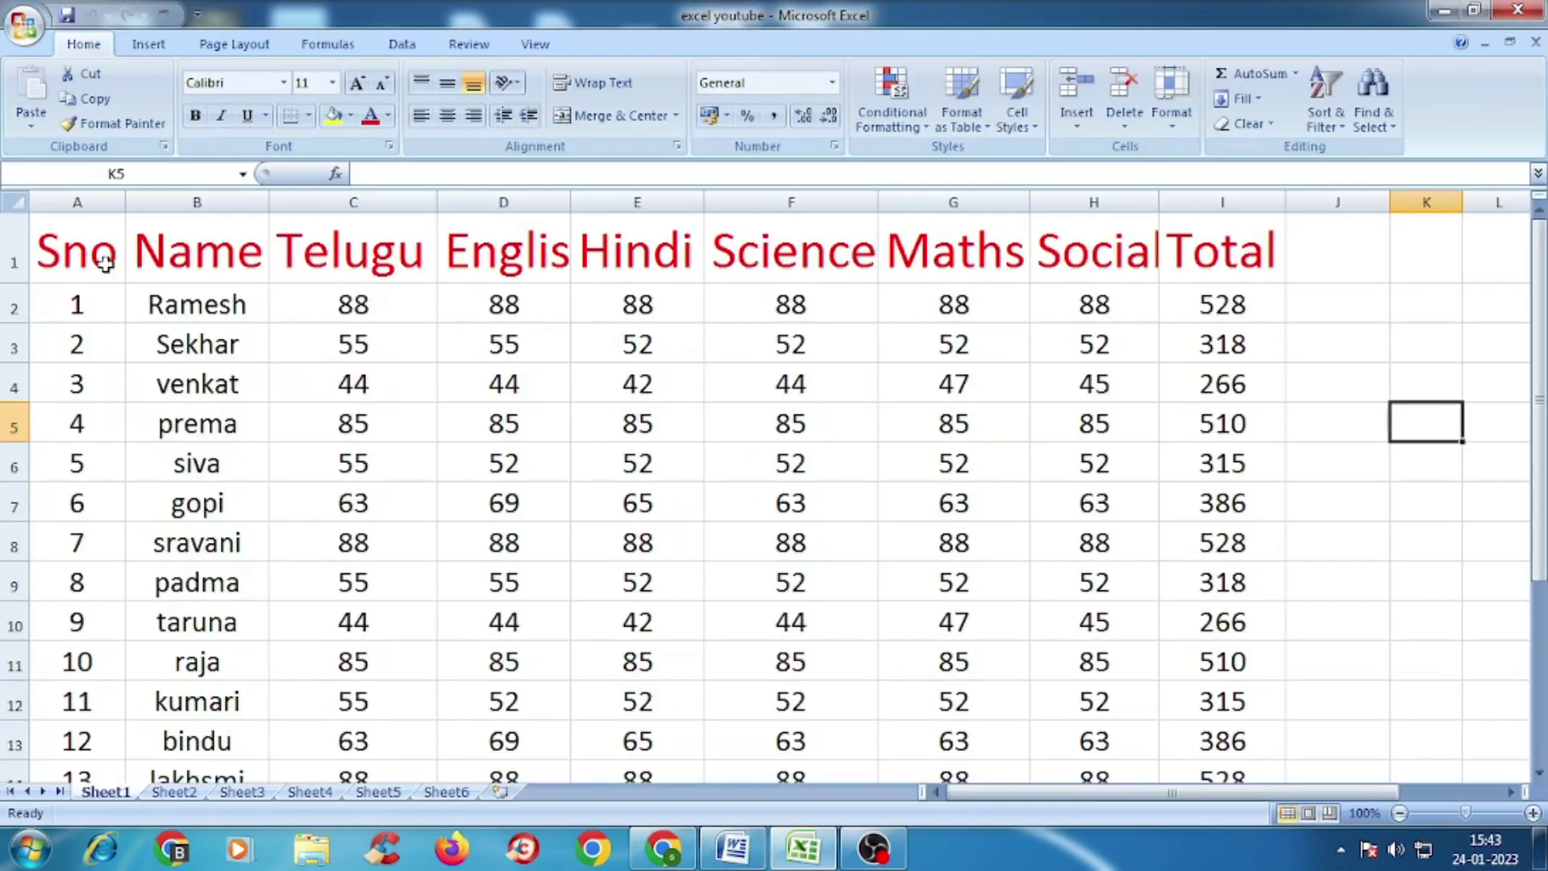
{"action": "left_click", "coordinate": [105, 263]}
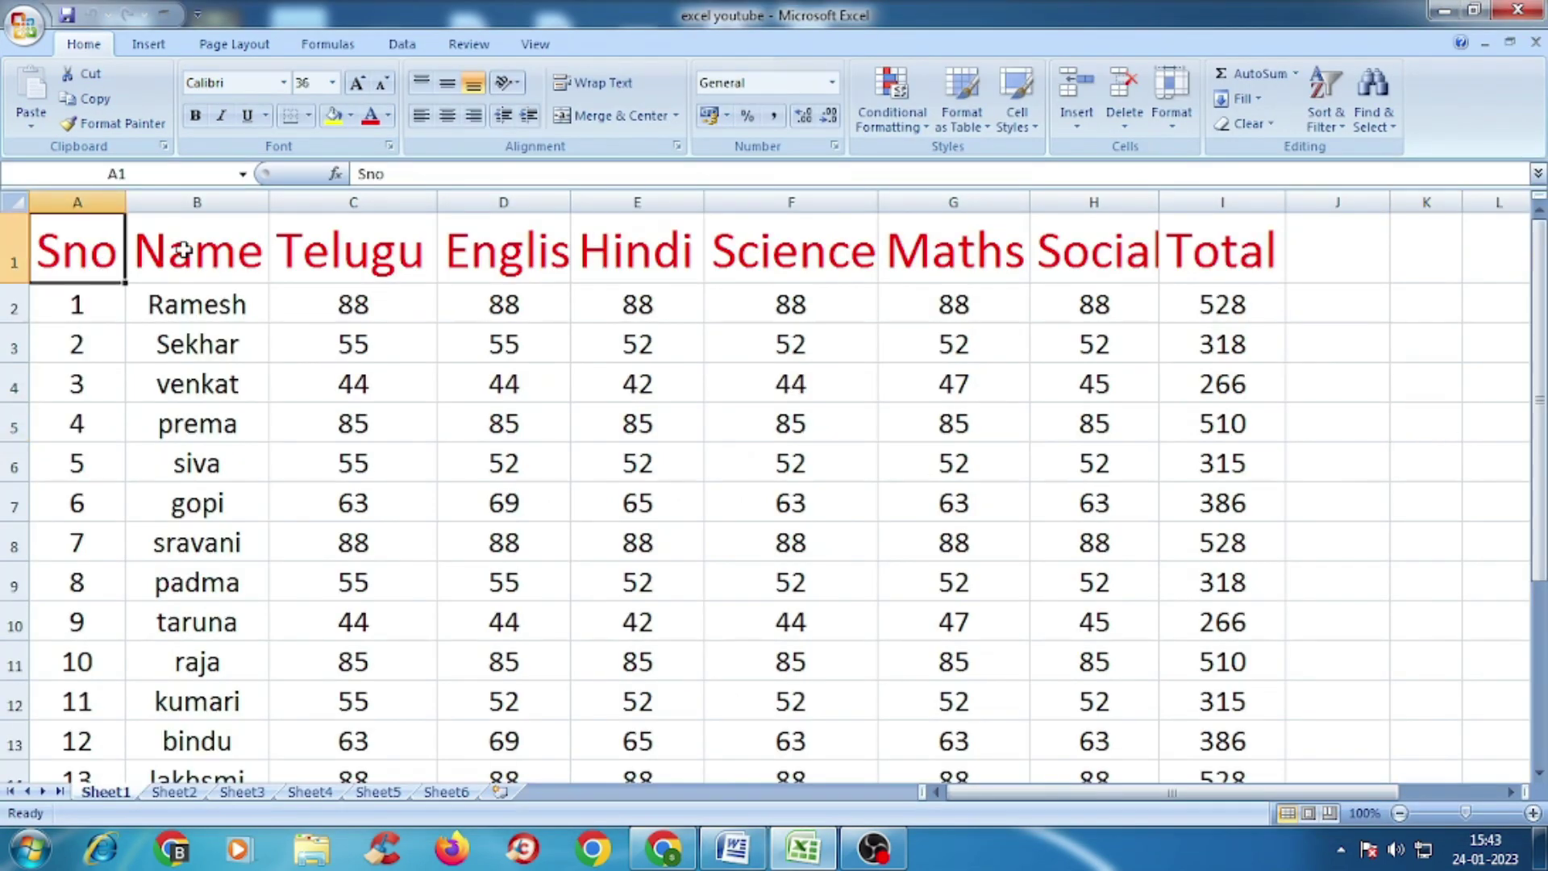
{"action": "left_click", "coordinate": [504, 247]}
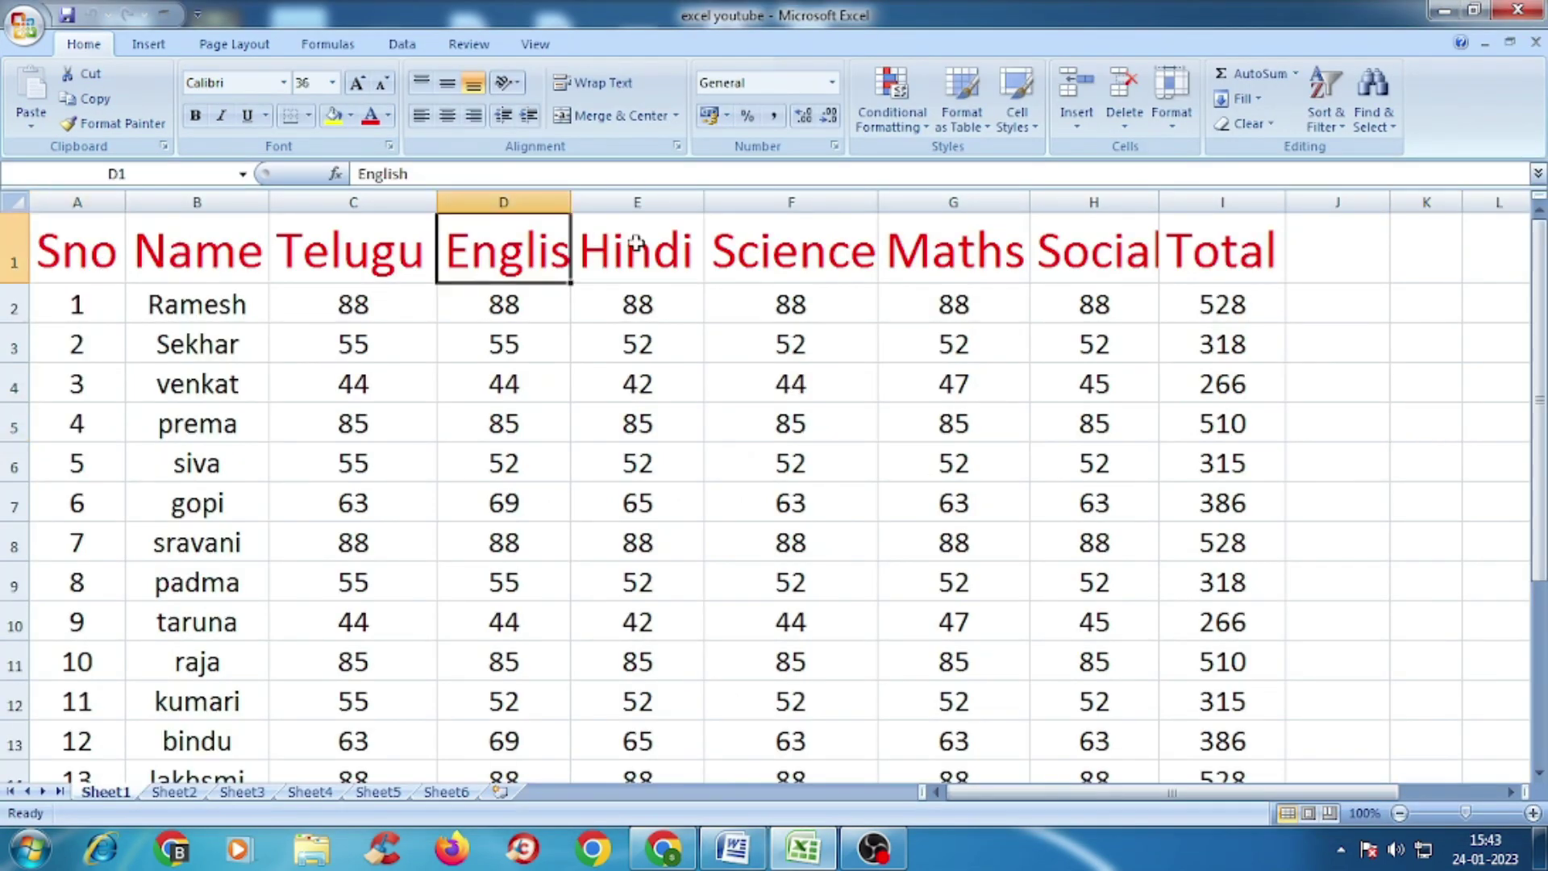
{"action": "left_click", "coordinate": [1094, 249]}
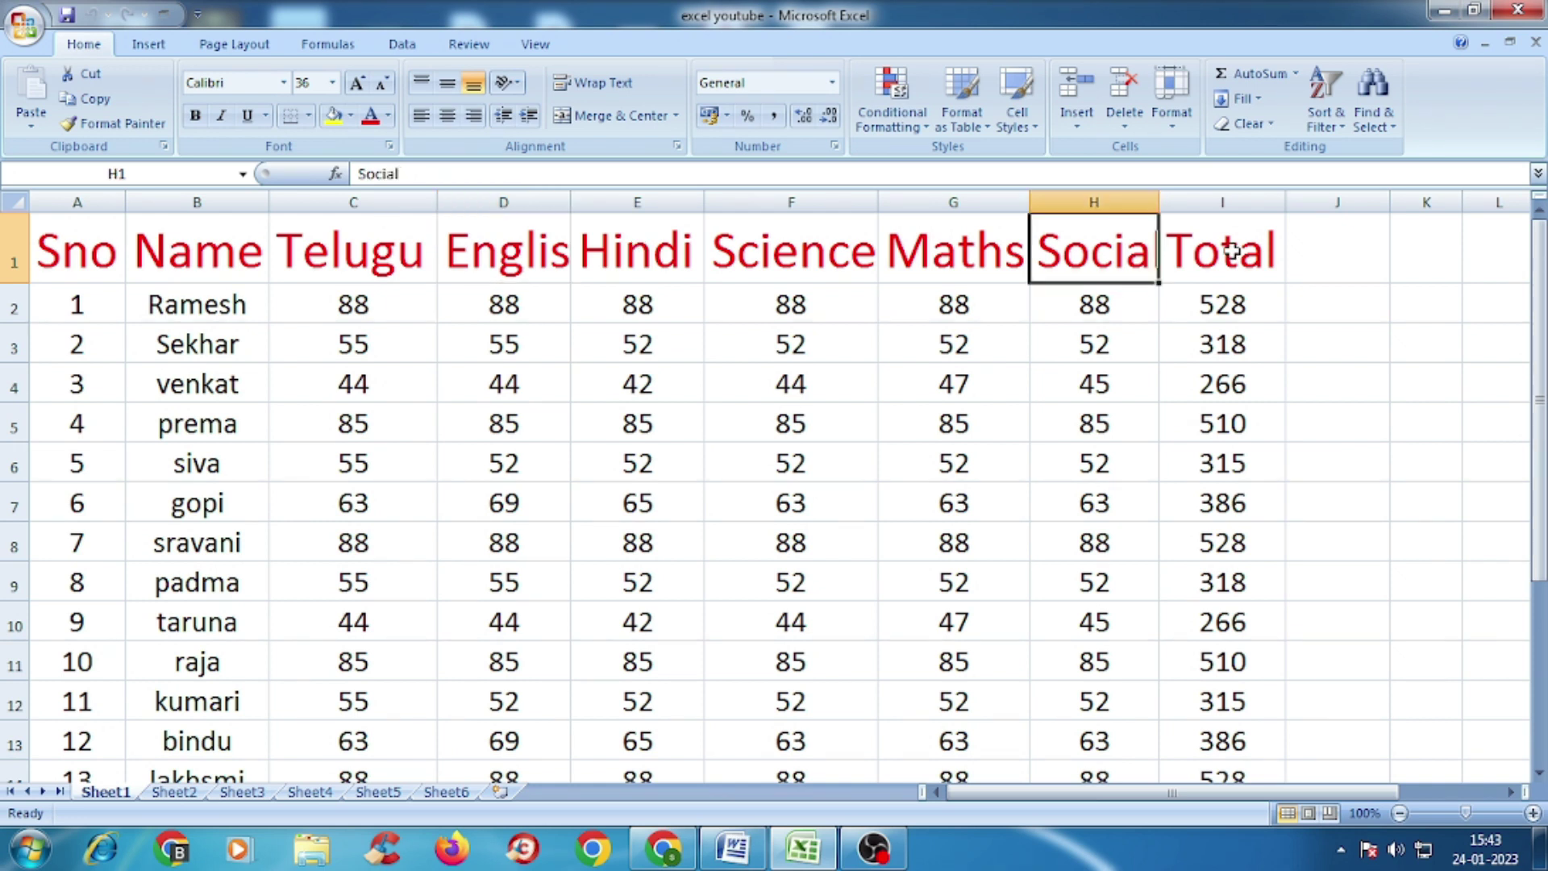
{"action": "left_click", "coordinate": [1236, 247]}
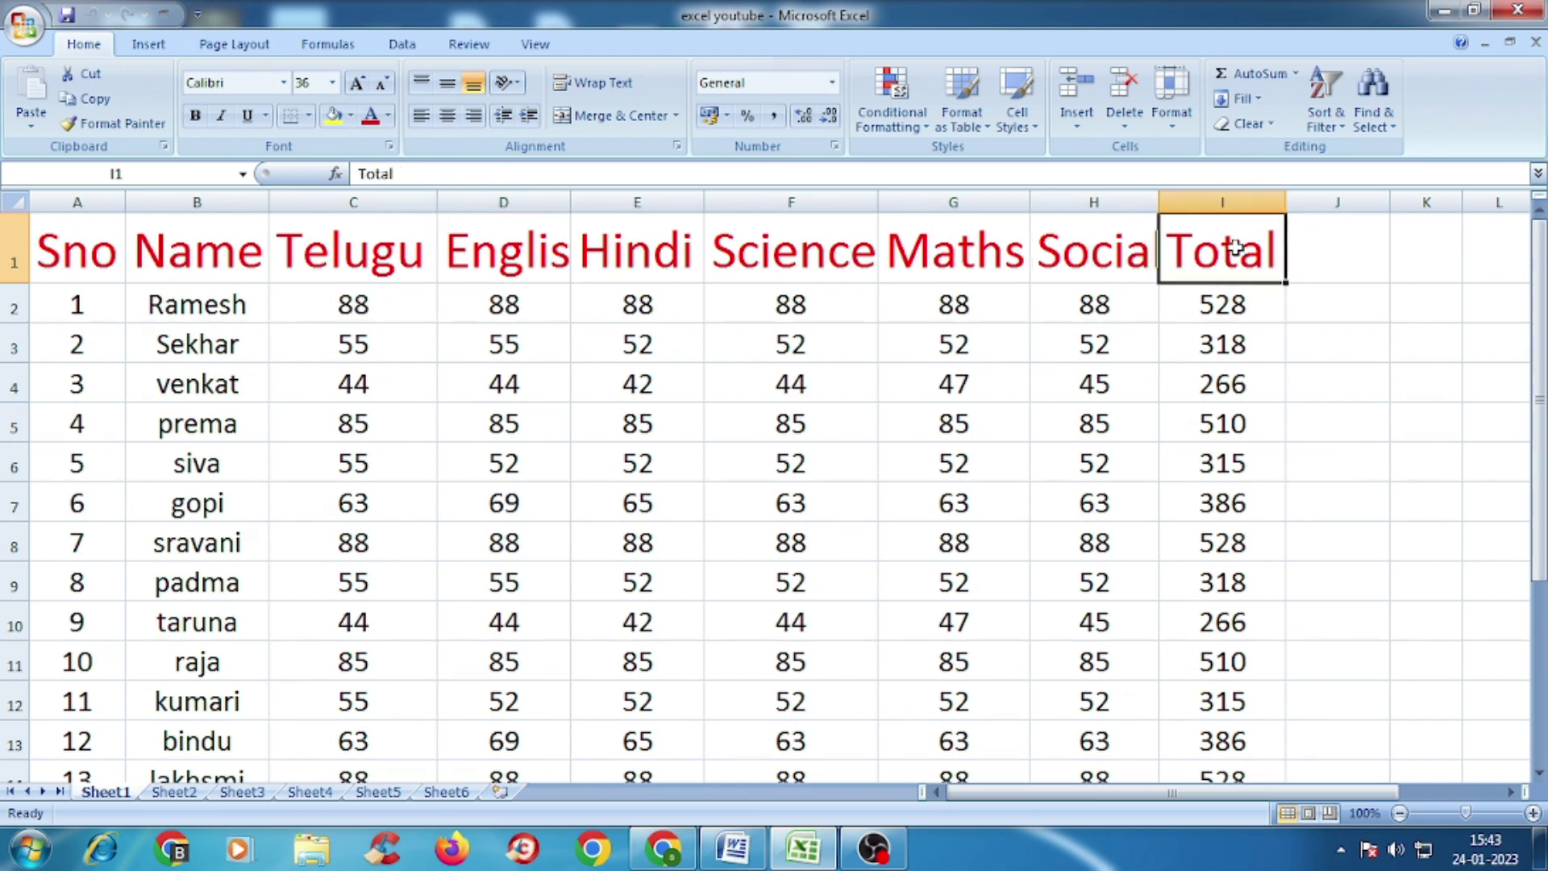